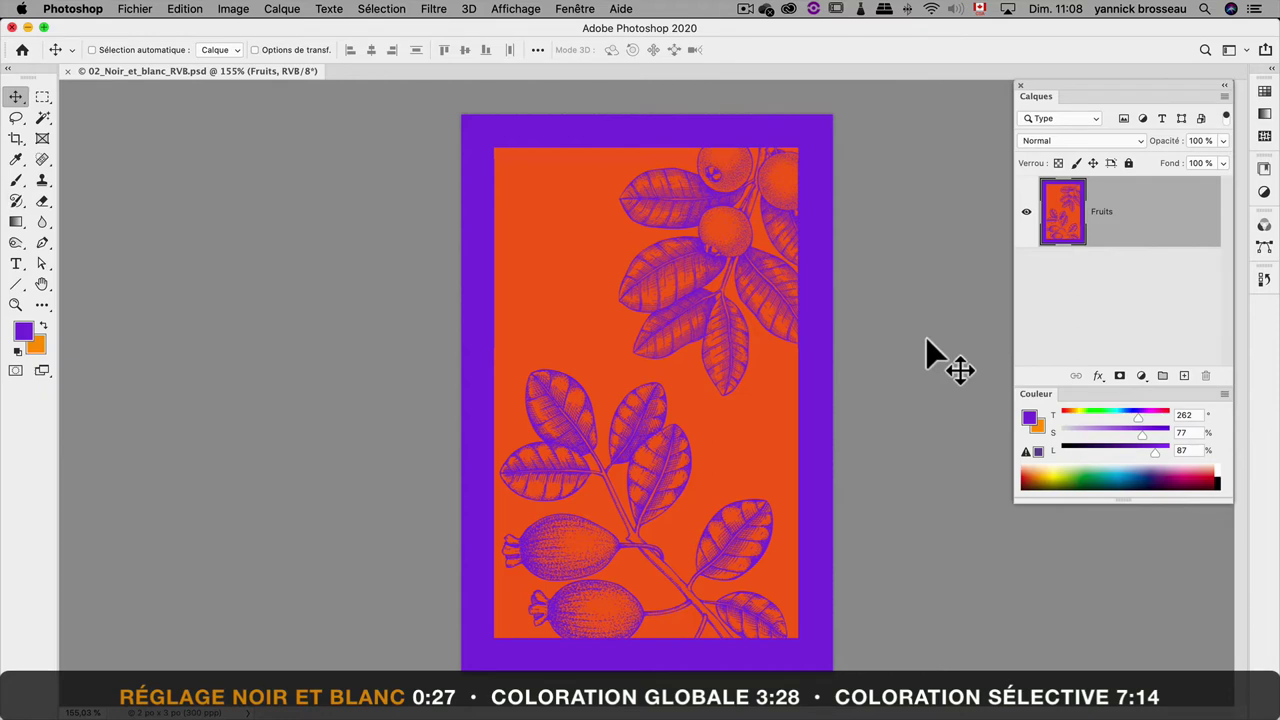
Add a Black & White adjustment layer, raising Reds and lowering Blues.
click(1142, 375)
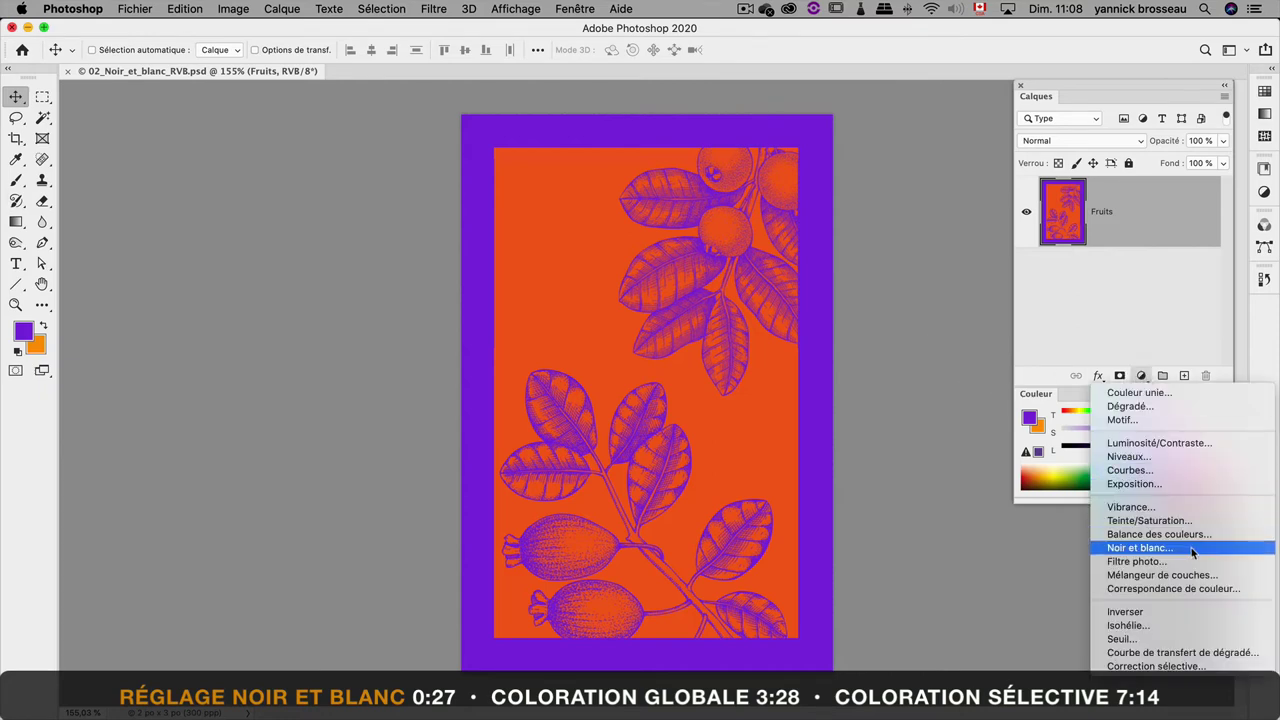
click(1140, 548)
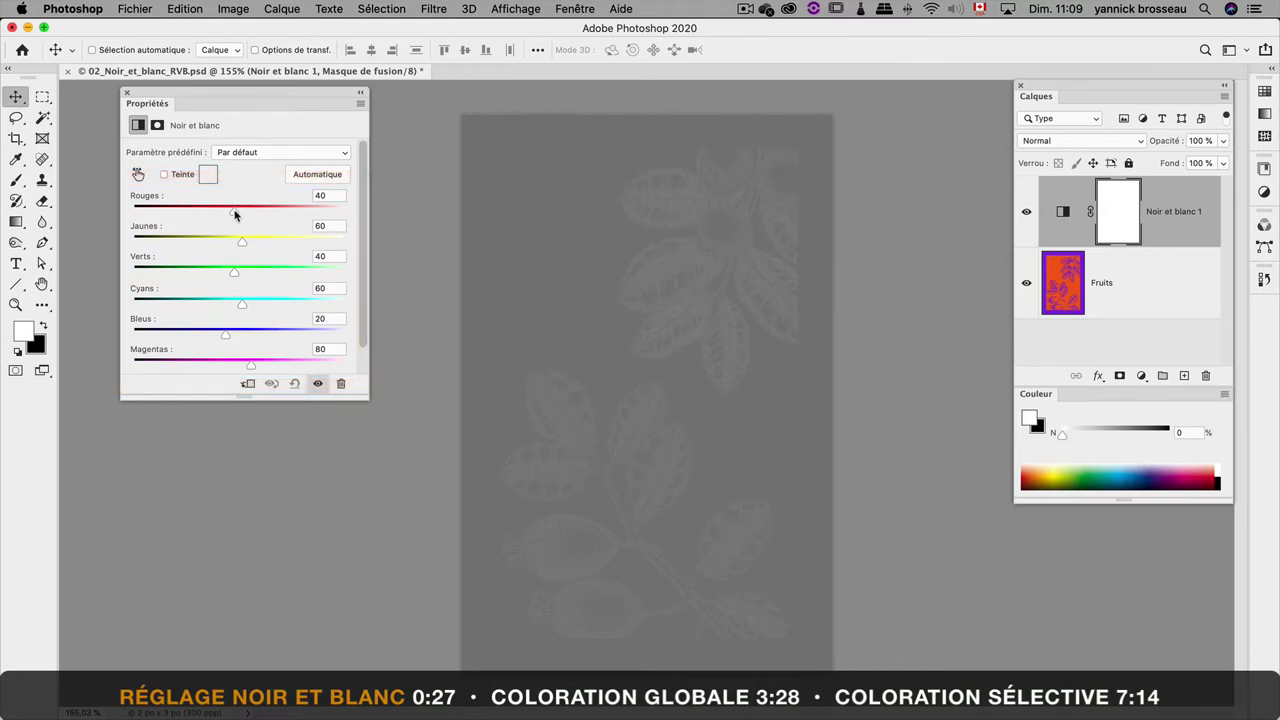
mouse_move(234, 214)
mouse_down()
mouse_move(254, 214)
mouse_move(252, 243)
mouse_up()
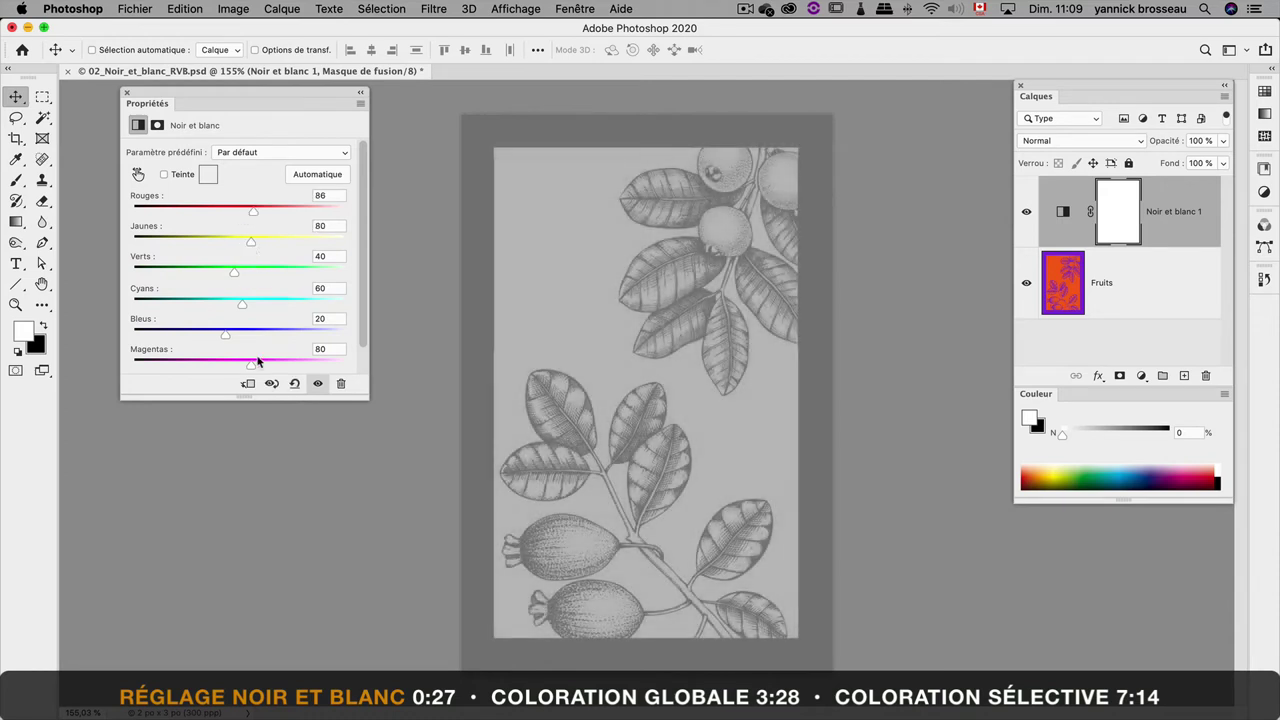
mouse_move(225, 335)
mouse_down()
mouse_move(214, 335)
mouse_move(243, 366)
mouse_up()
Lower Magentas, boost Reds further and brighten the orange background with the targeted-adjustment hand.
drag(253, 214, 260, 214)
drag(214, 335, 207, 336)
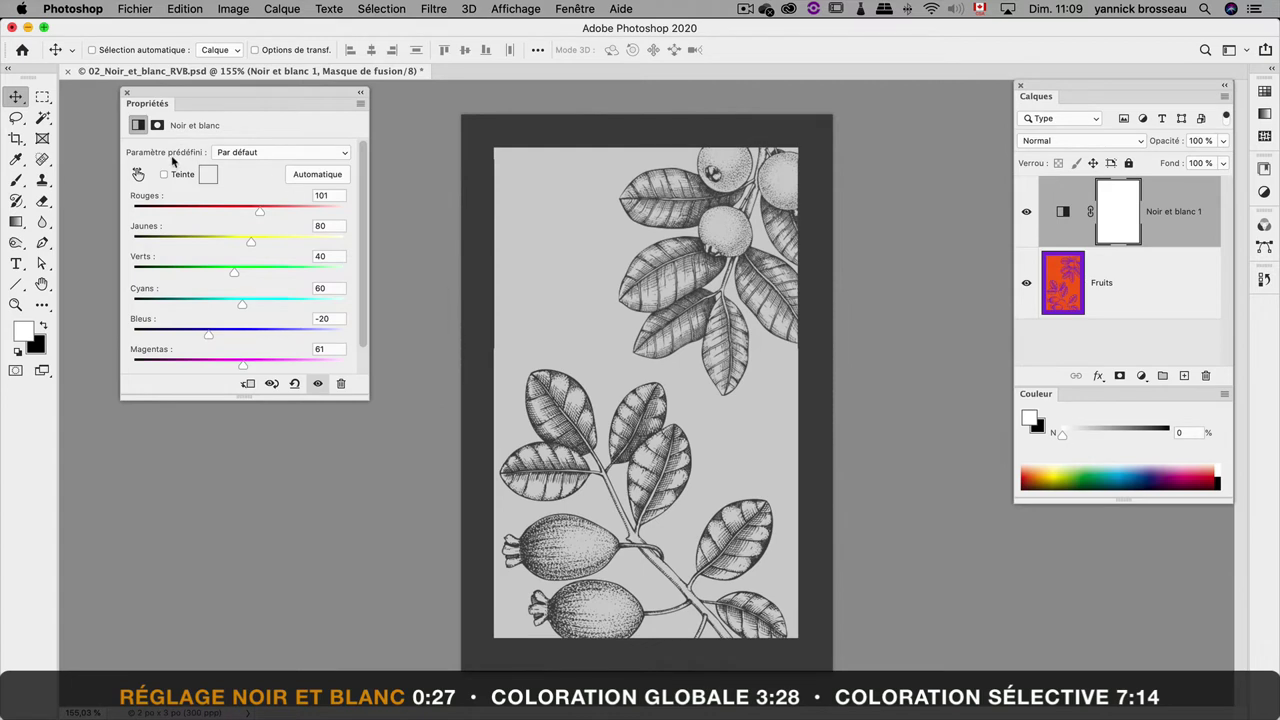
click(139, 177)
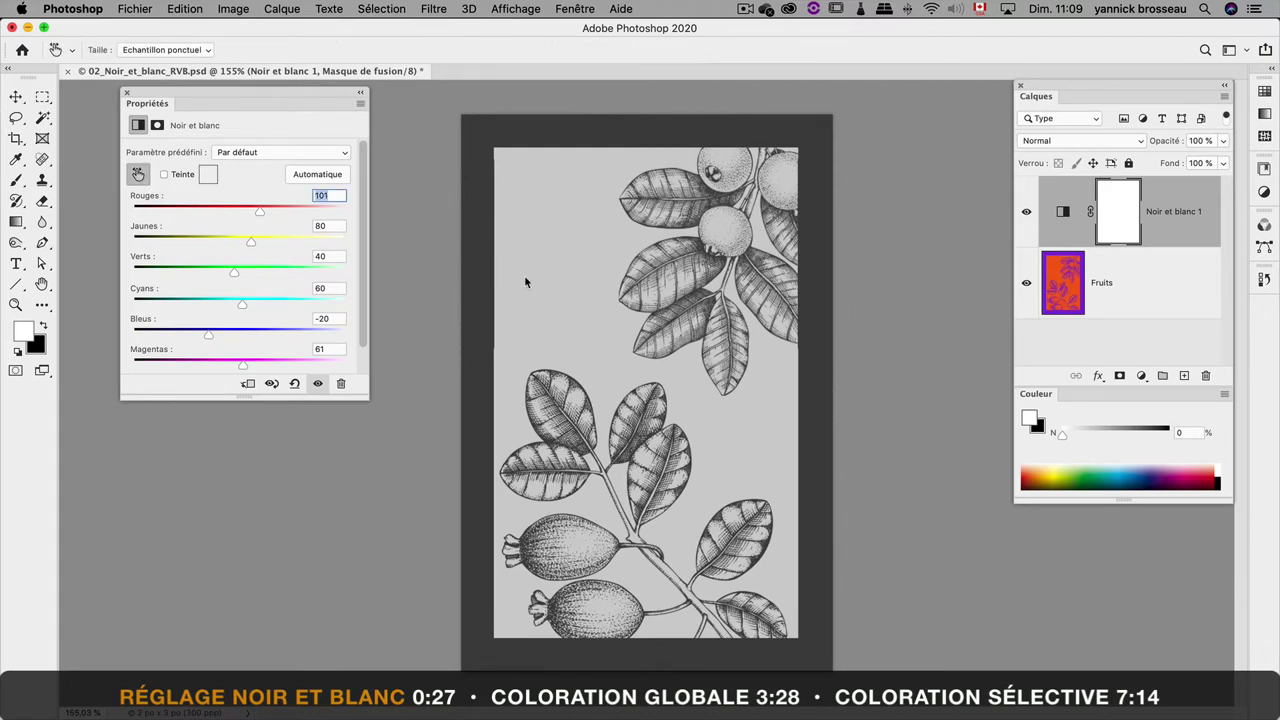
mouse_move(527, 275)
mouse_down()
mouse_move(542, 275)
mouse_move(511, 276)
mouse_move(523, 276)
mouse_up()
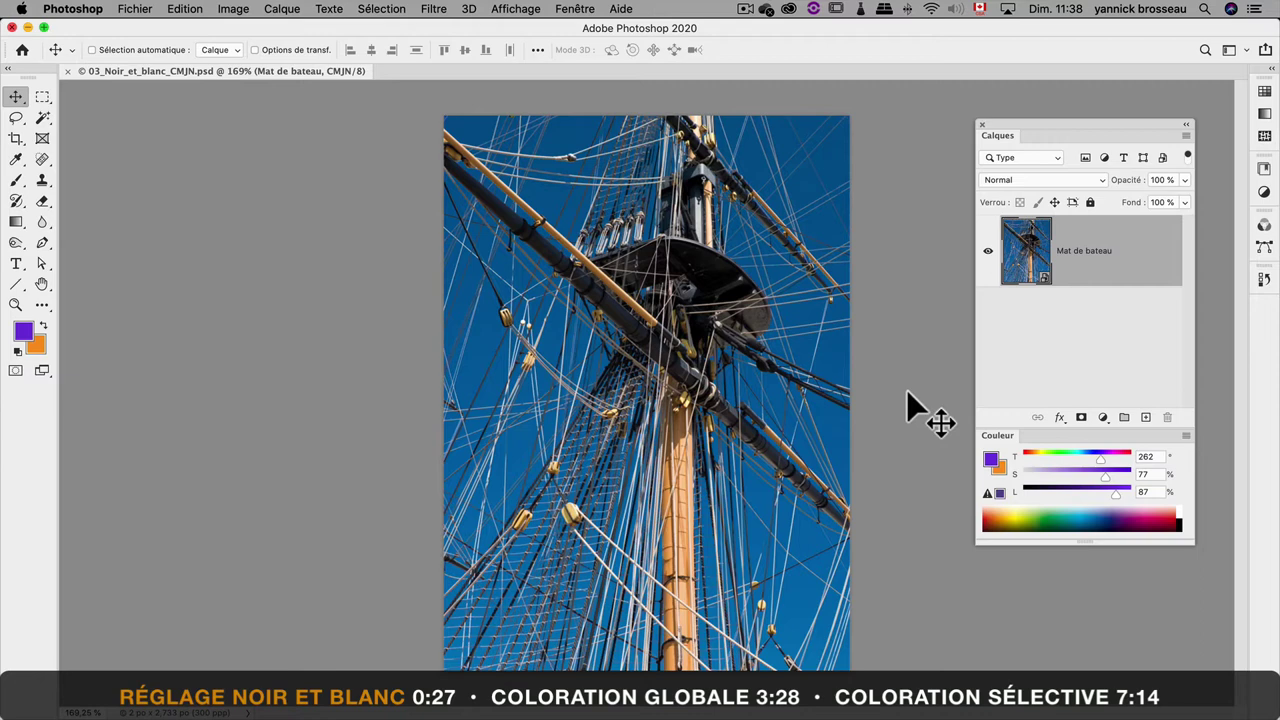
click(1104, 417)
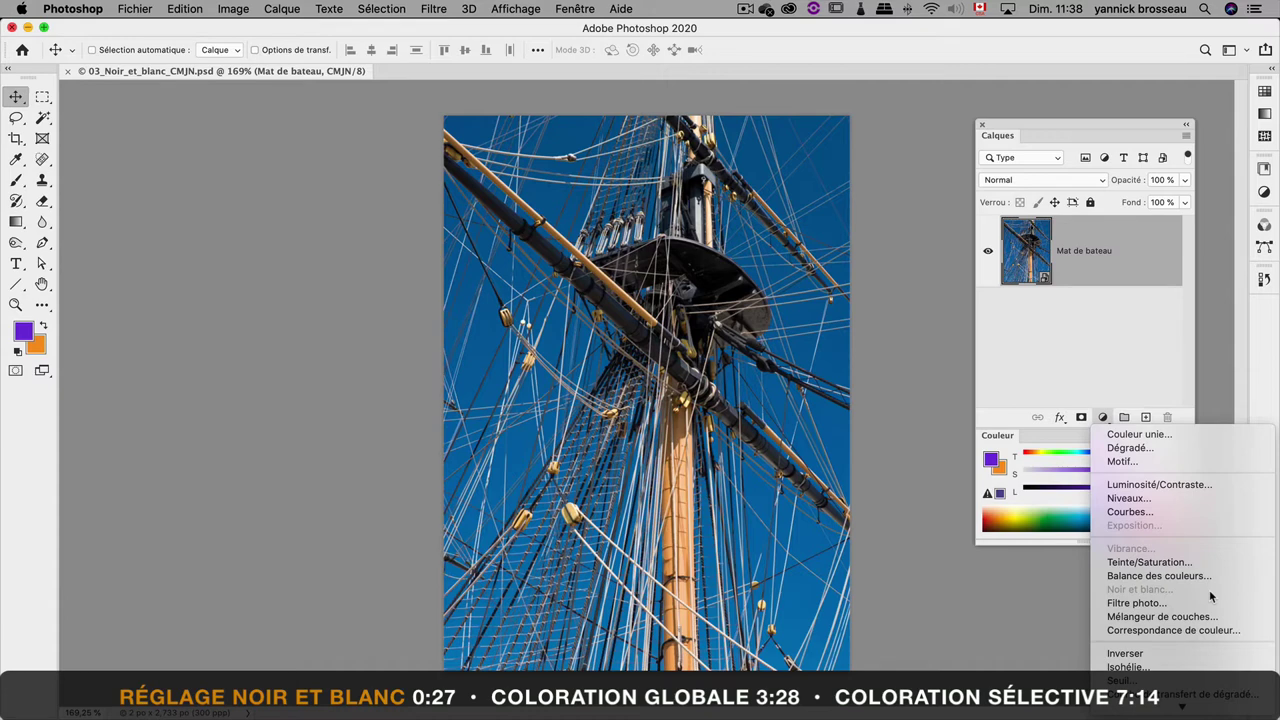
click(895, 360)
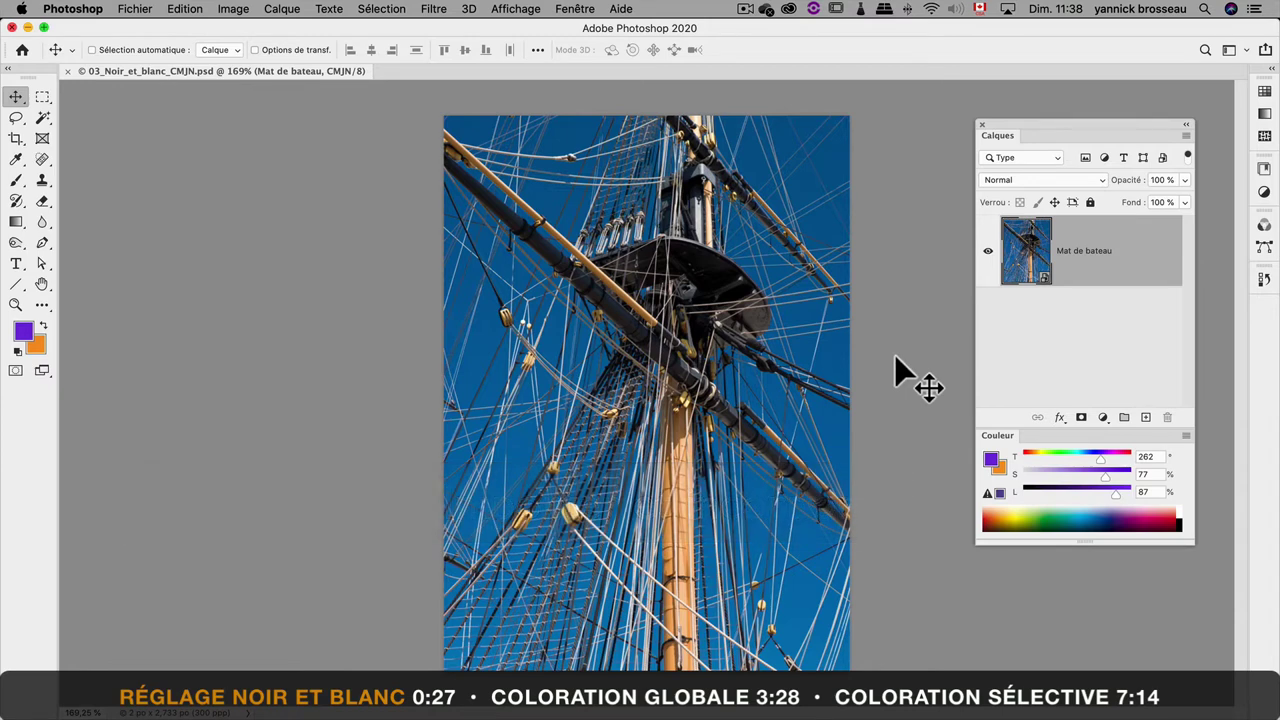
Open the Mat de bateau smart object as its own document and fit it to the screen.
double_click(1021, 258)
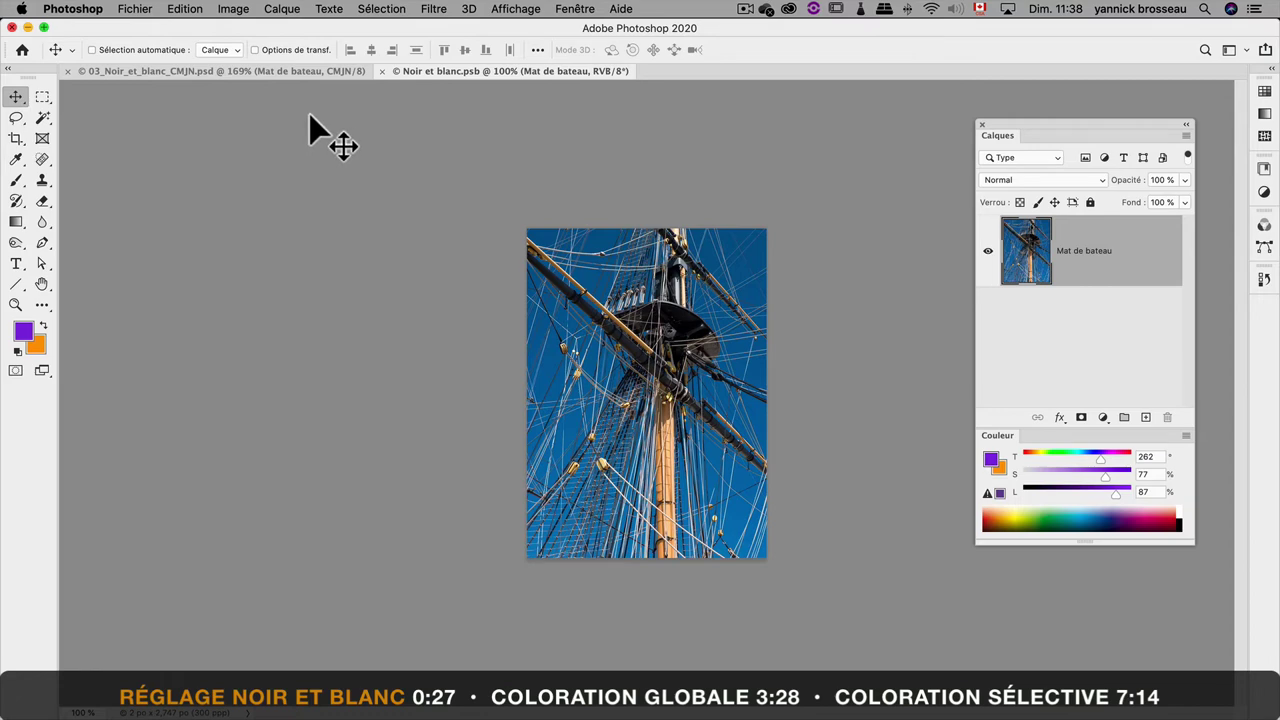
click(312, 73)
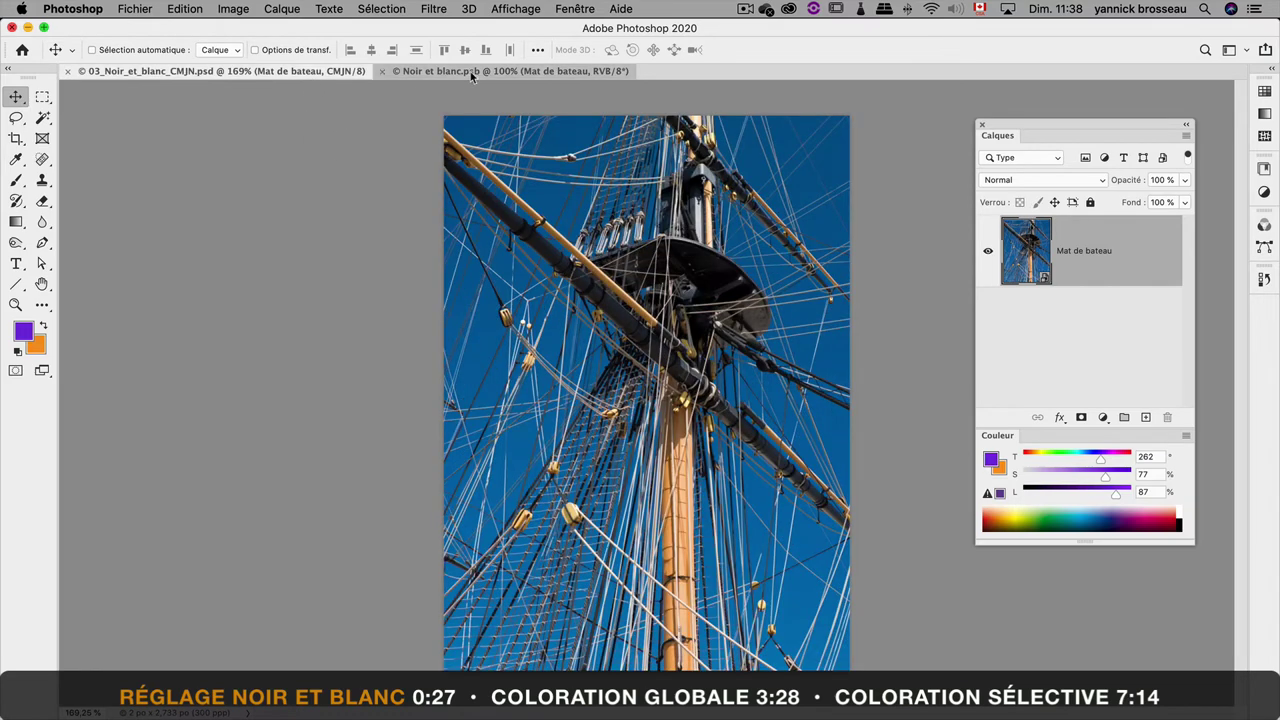
click(470, 71)
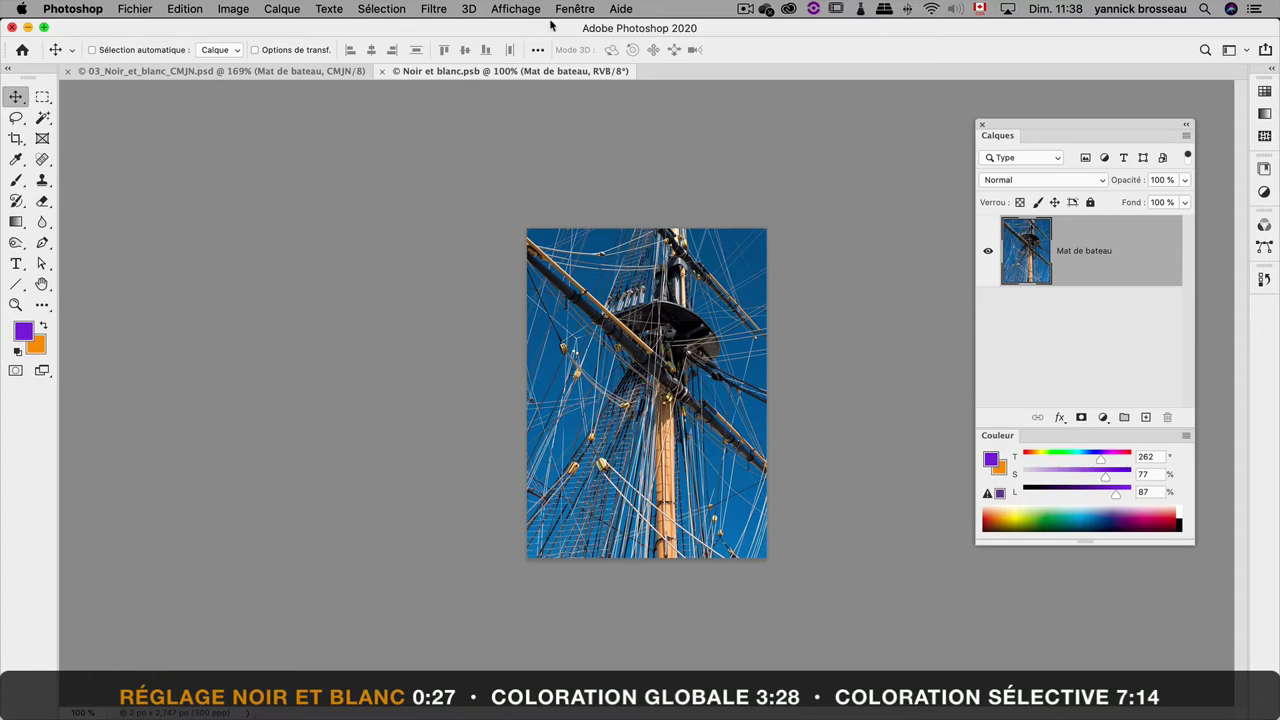
click(519, 9)
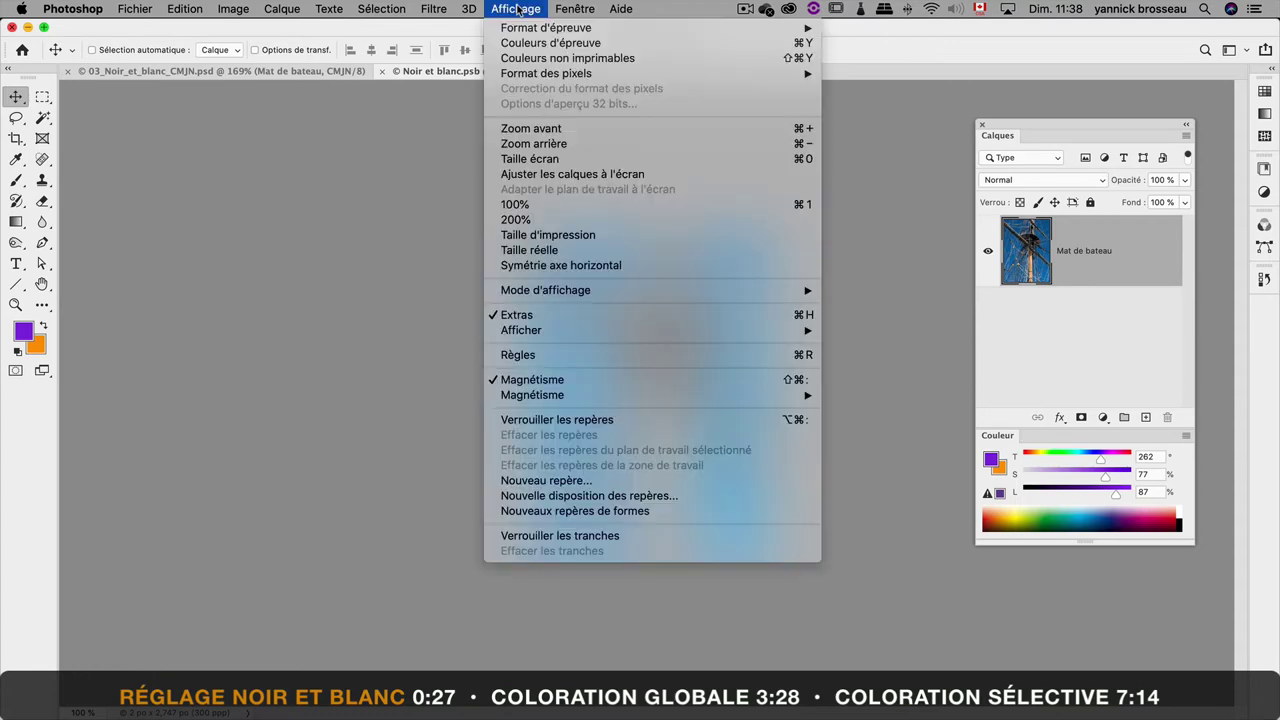
click(650, 159)
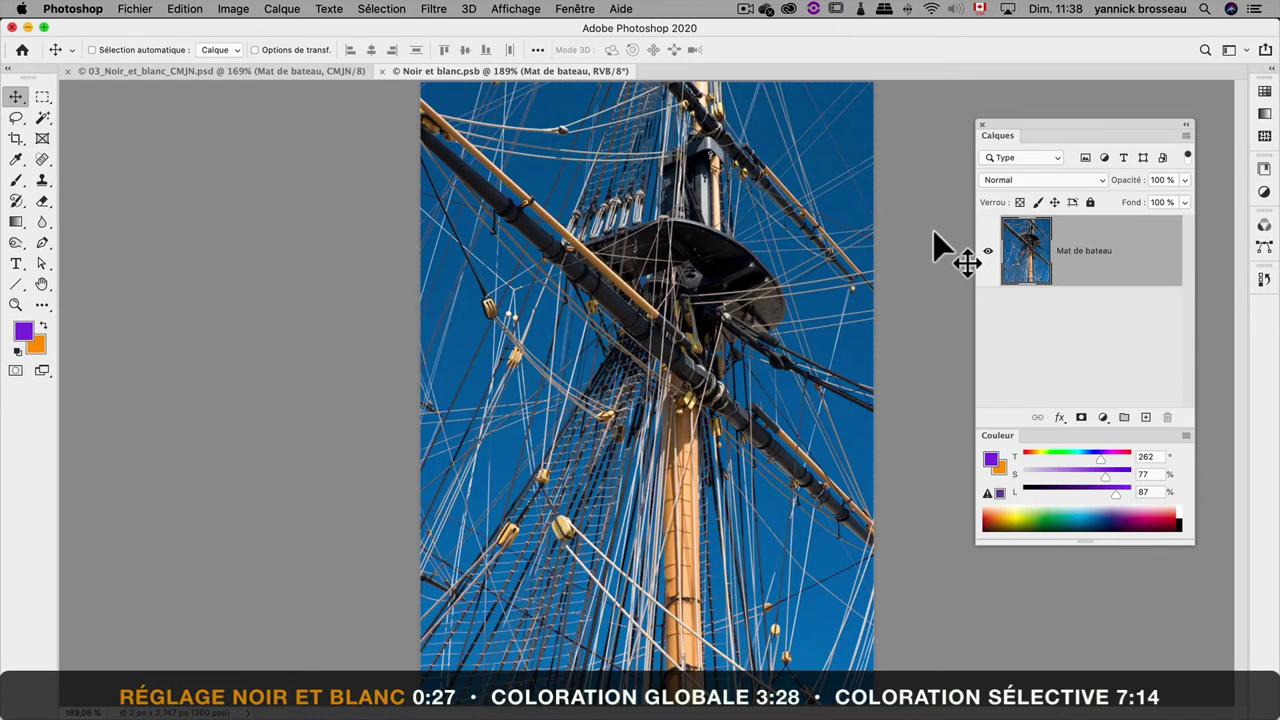
Add a Noir et blanc adjustment layer and tune its red, yellow, cyan and blue sliders.
click(1104, 418)
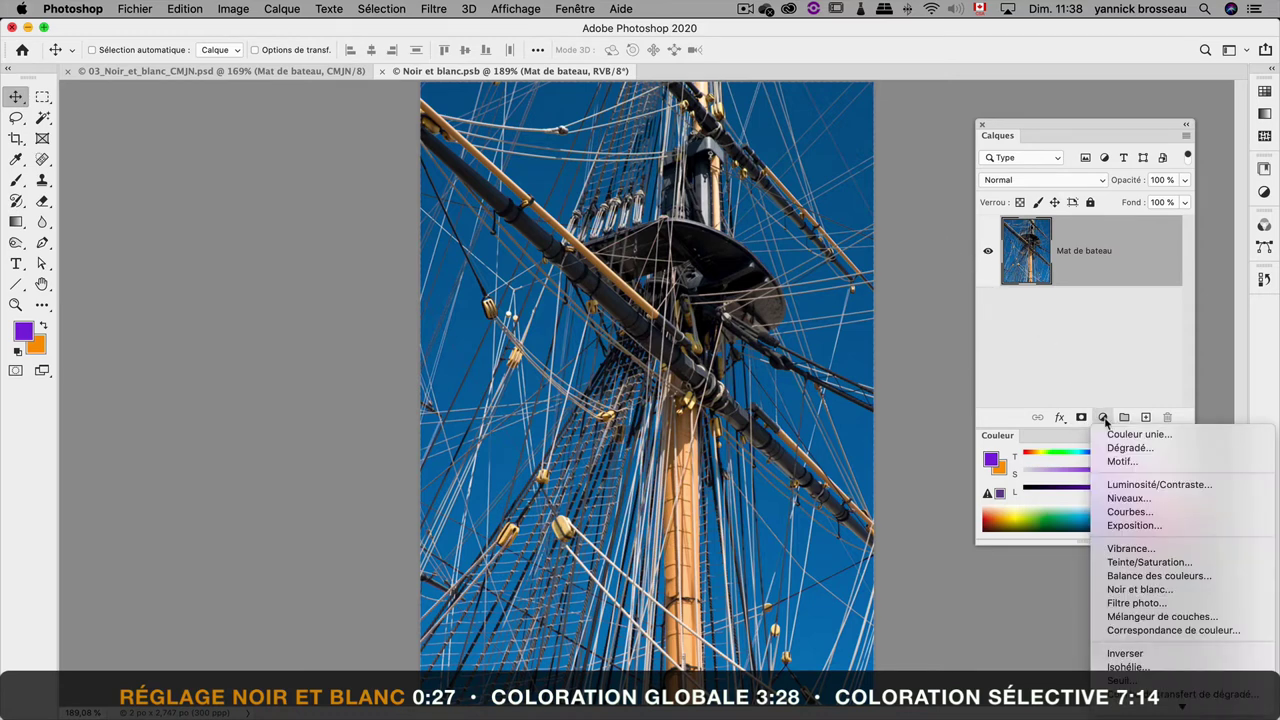
click(1190, 592)
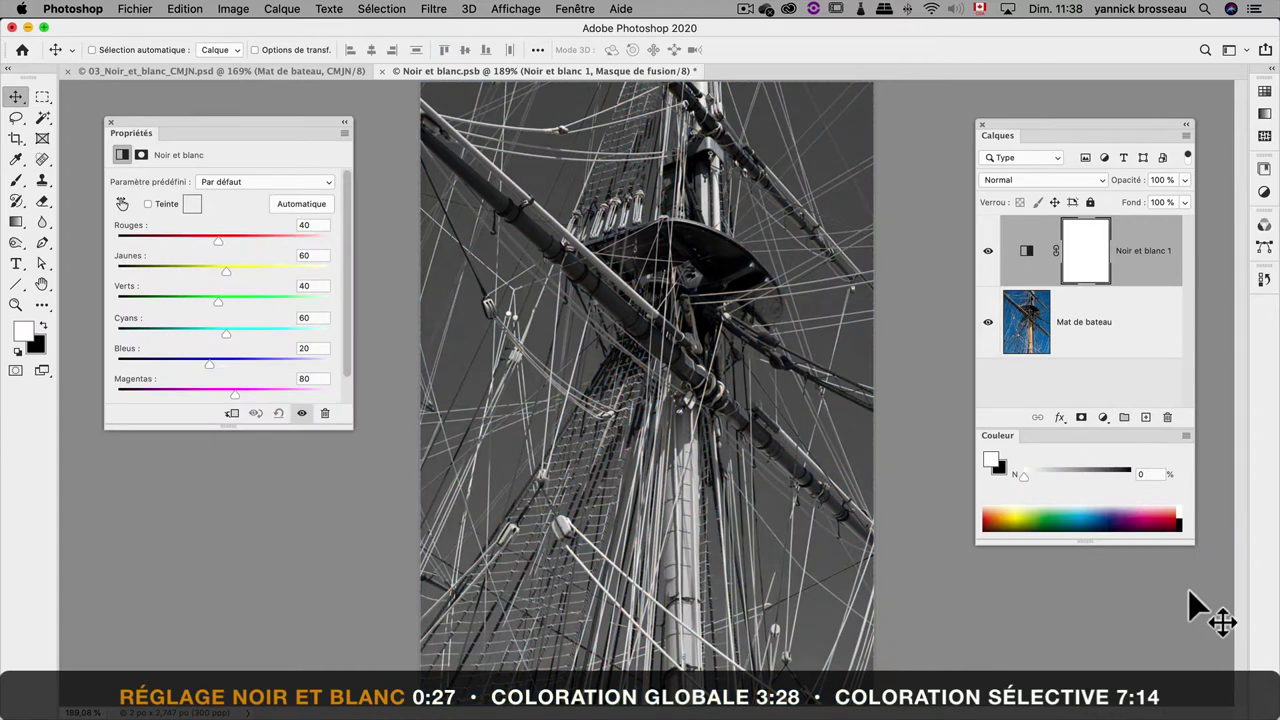
drag(209, 366, 203, 366)
drag(226, 272, 236, 273)
drag(218, 243, 226, 243)
drag(226, 335, 201, 366)
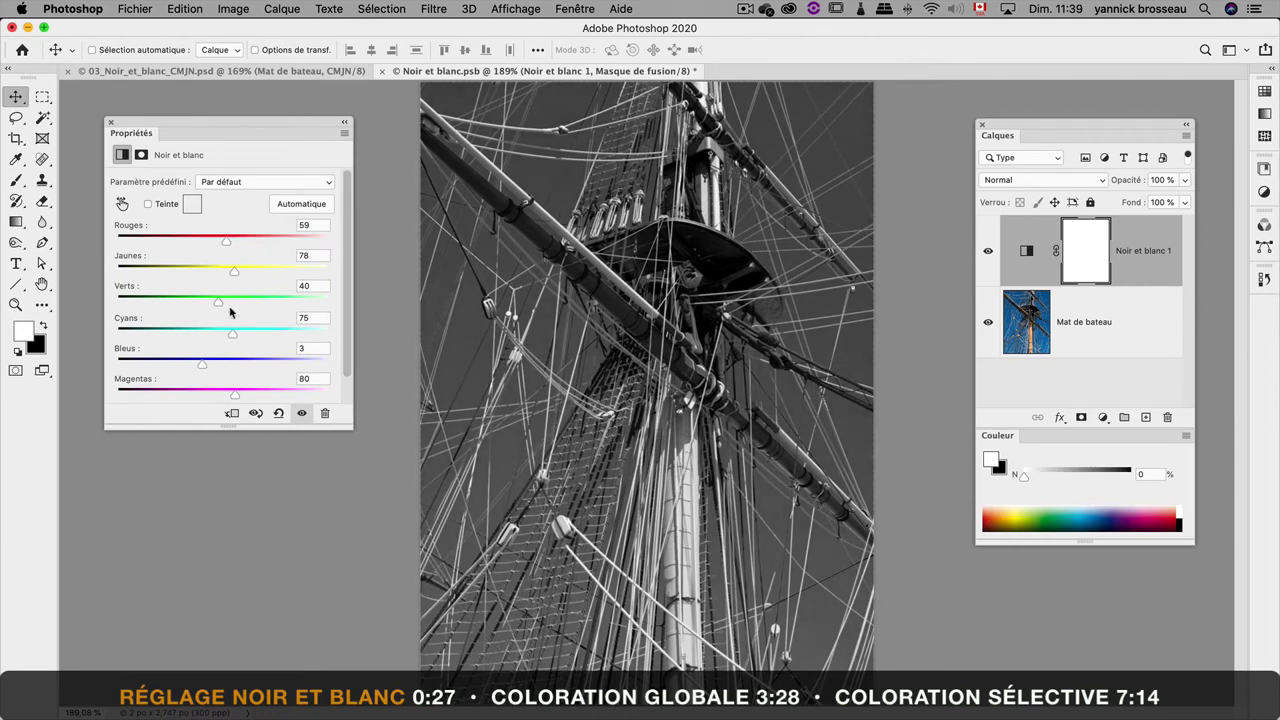
click(136, 9)
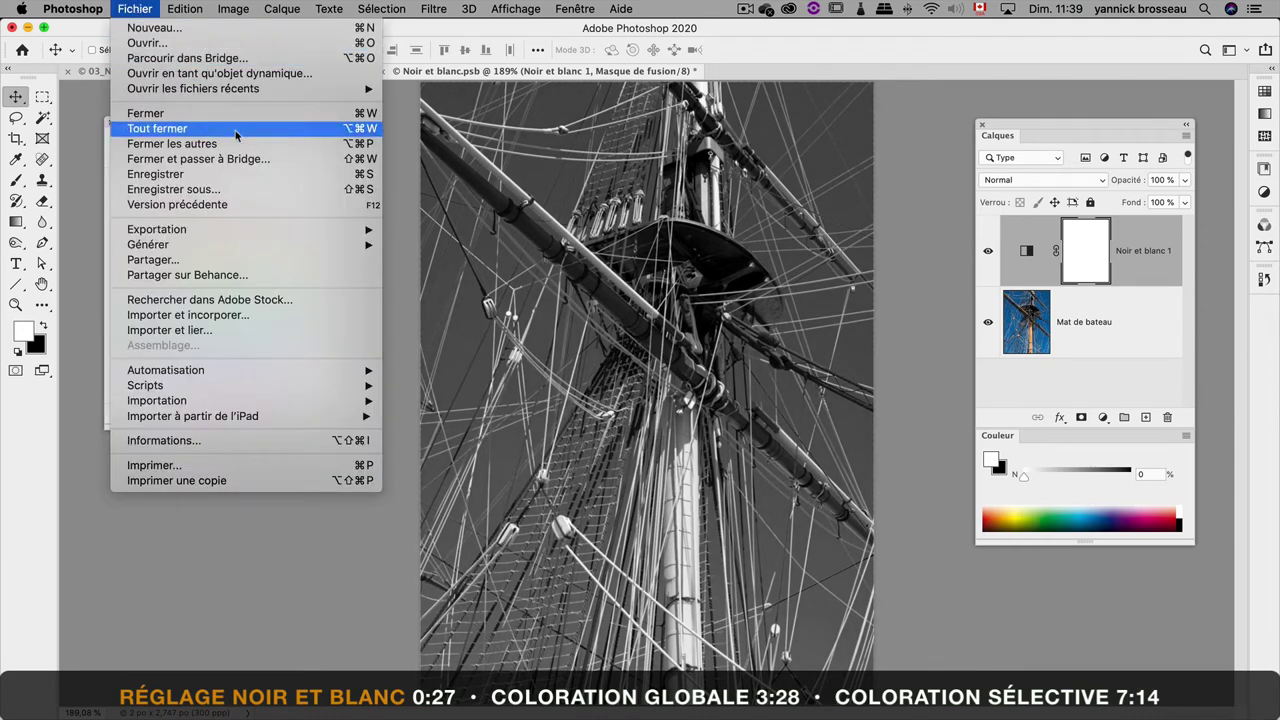
Save and close Noir et blanc.psb, then reopen and close it to confirm the greyscale mast.
click(262, 178)
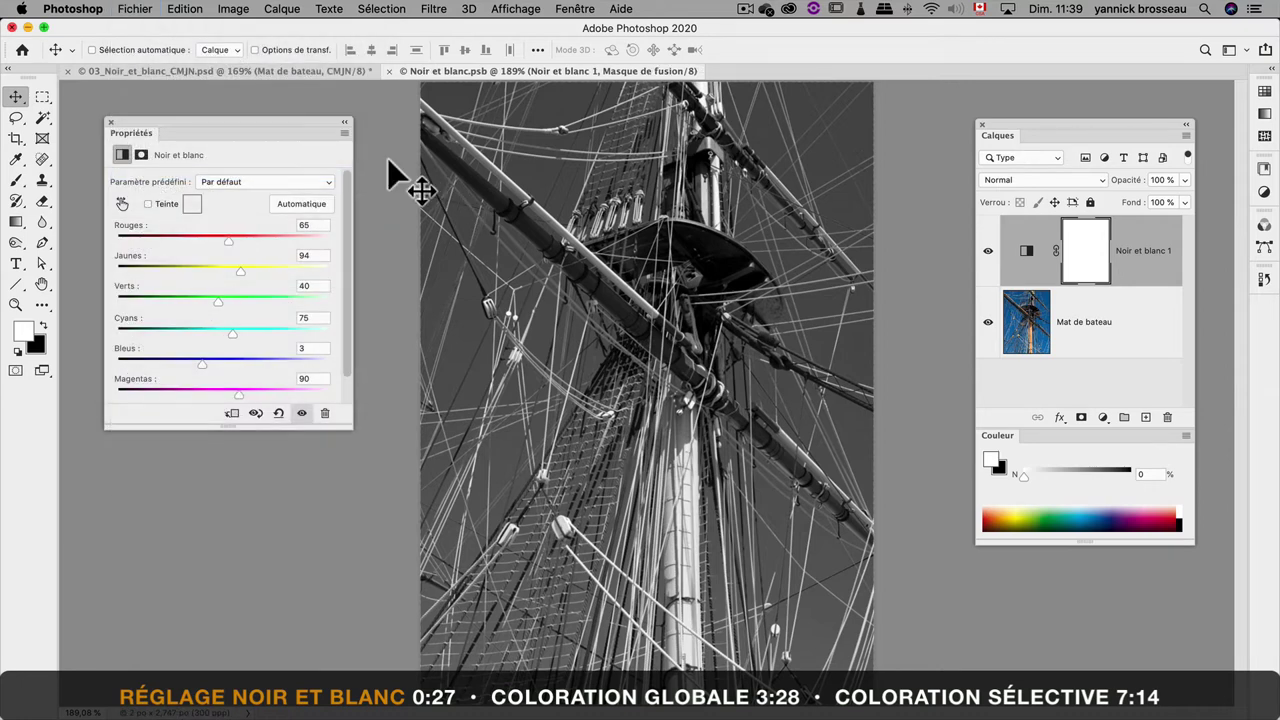
click(392, 71)
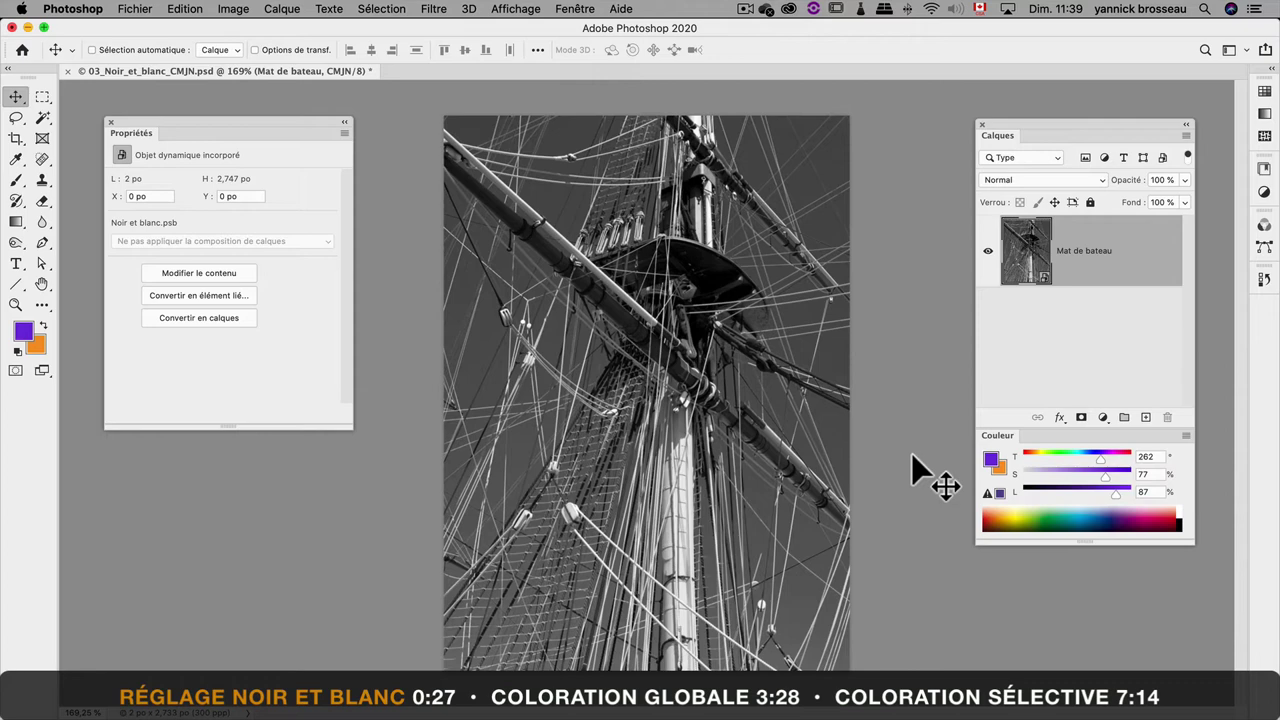
double_click(1027, 258)
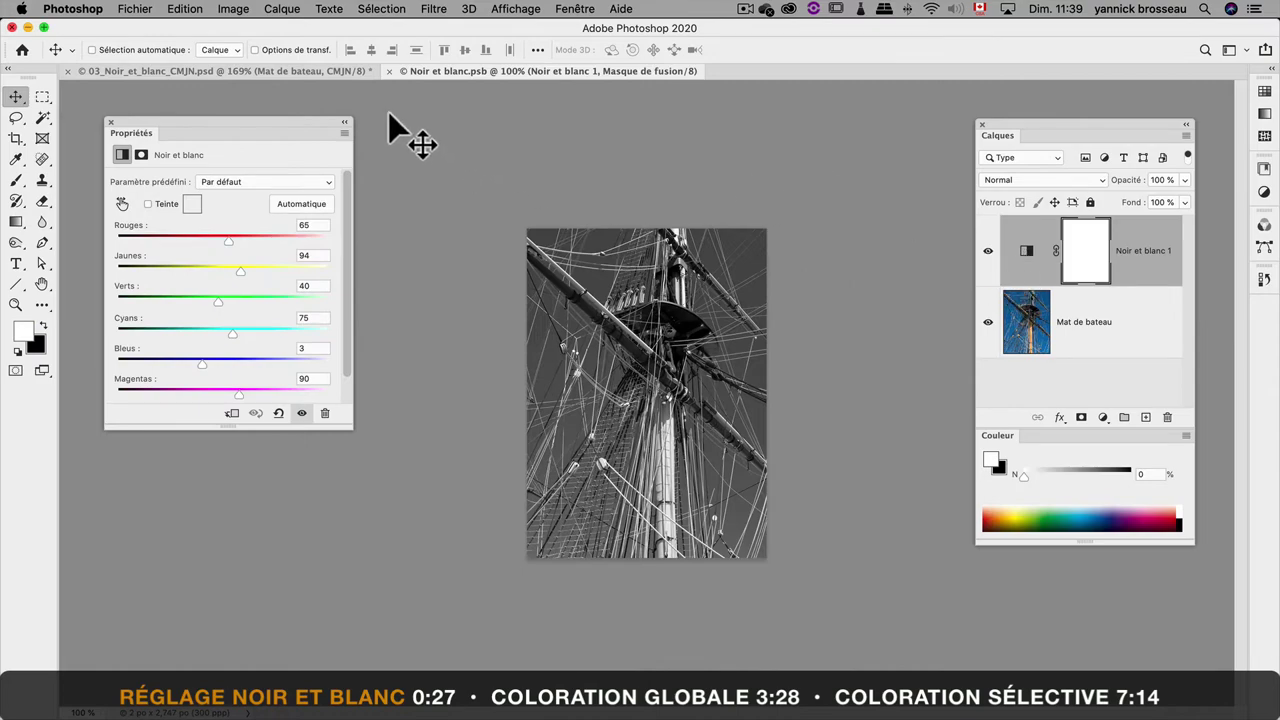
click(389, 71)
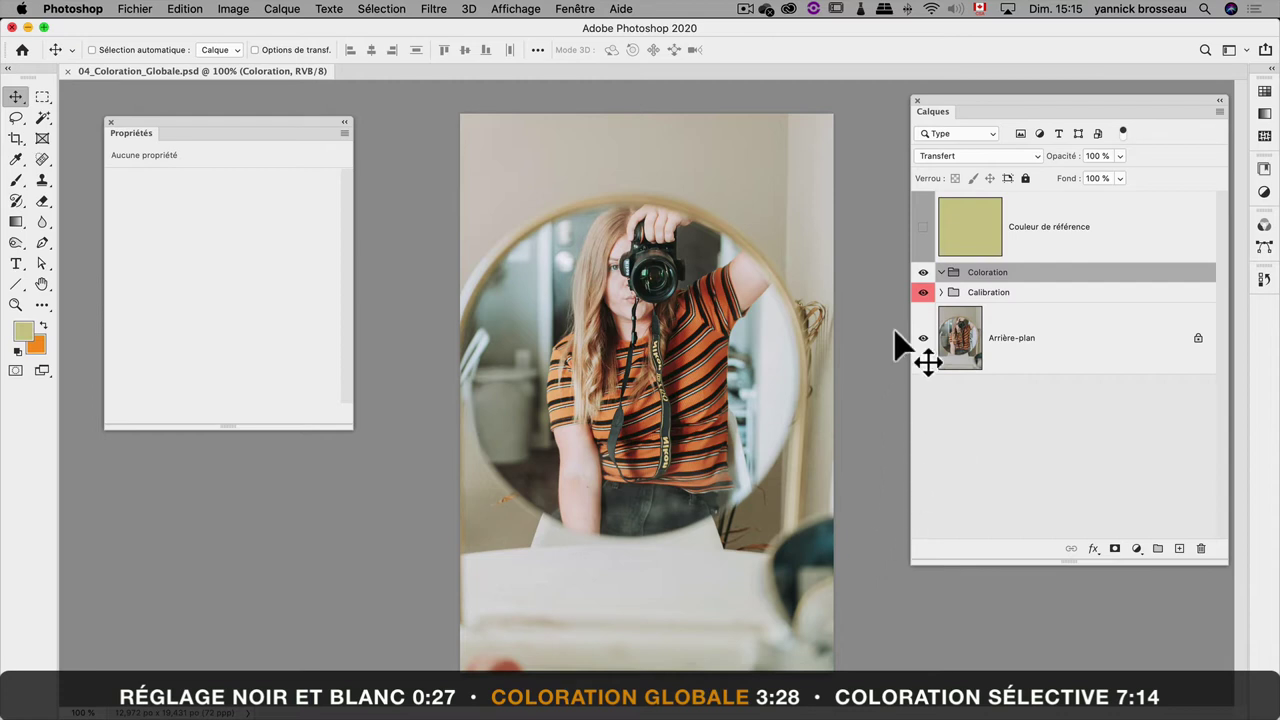
Show Couleur de référence, inspect the Calibration curve layers, then select the Coloration group.
click(924, 228)
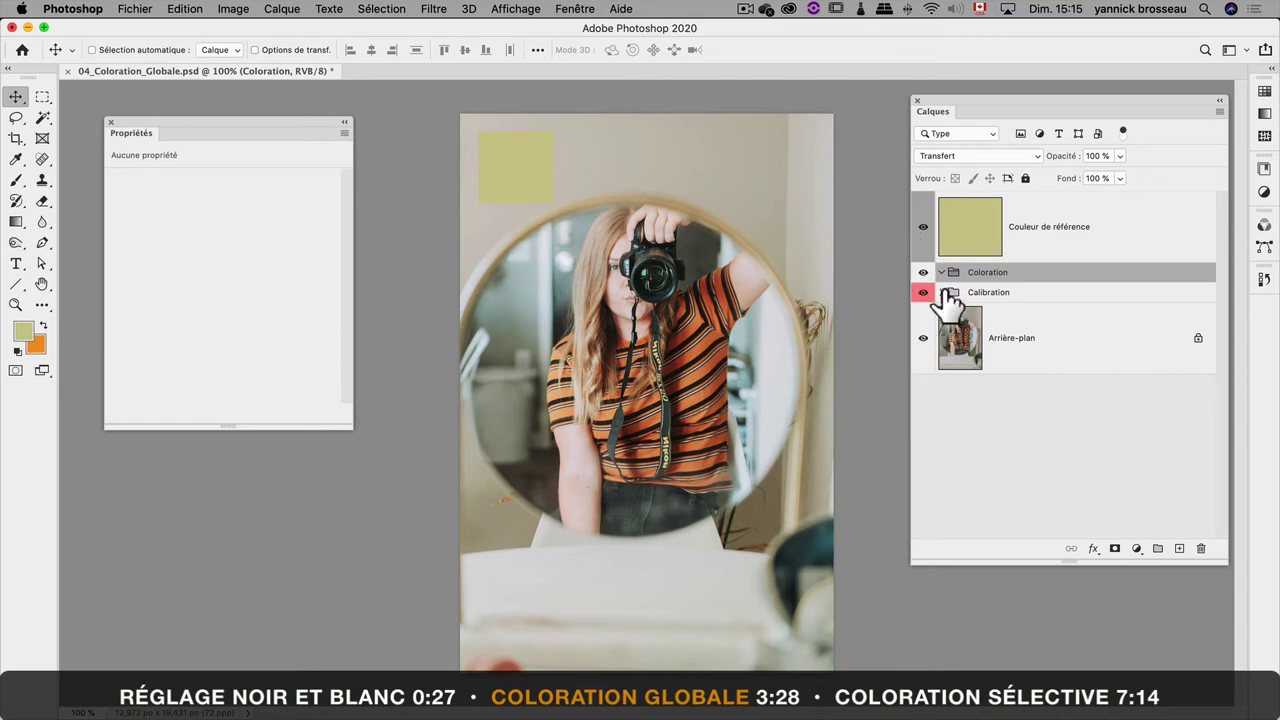
click(942, 292)
click(988, 412)
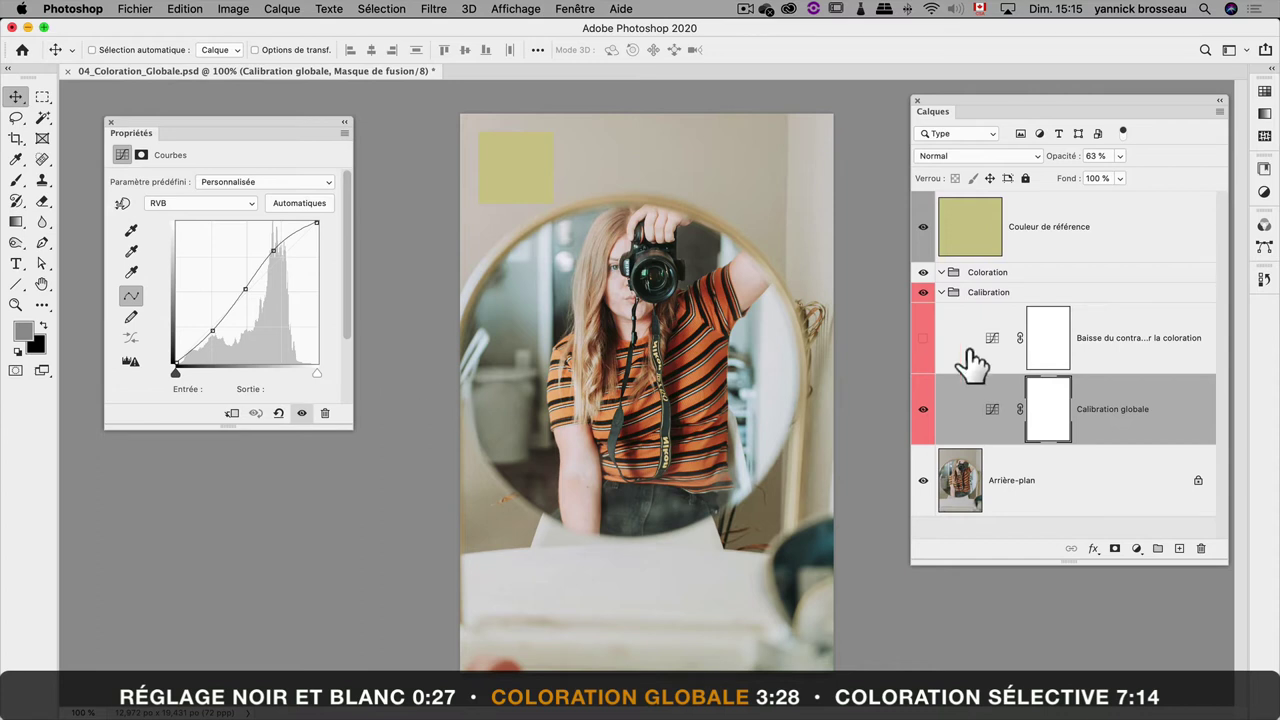
click(1135, 345)
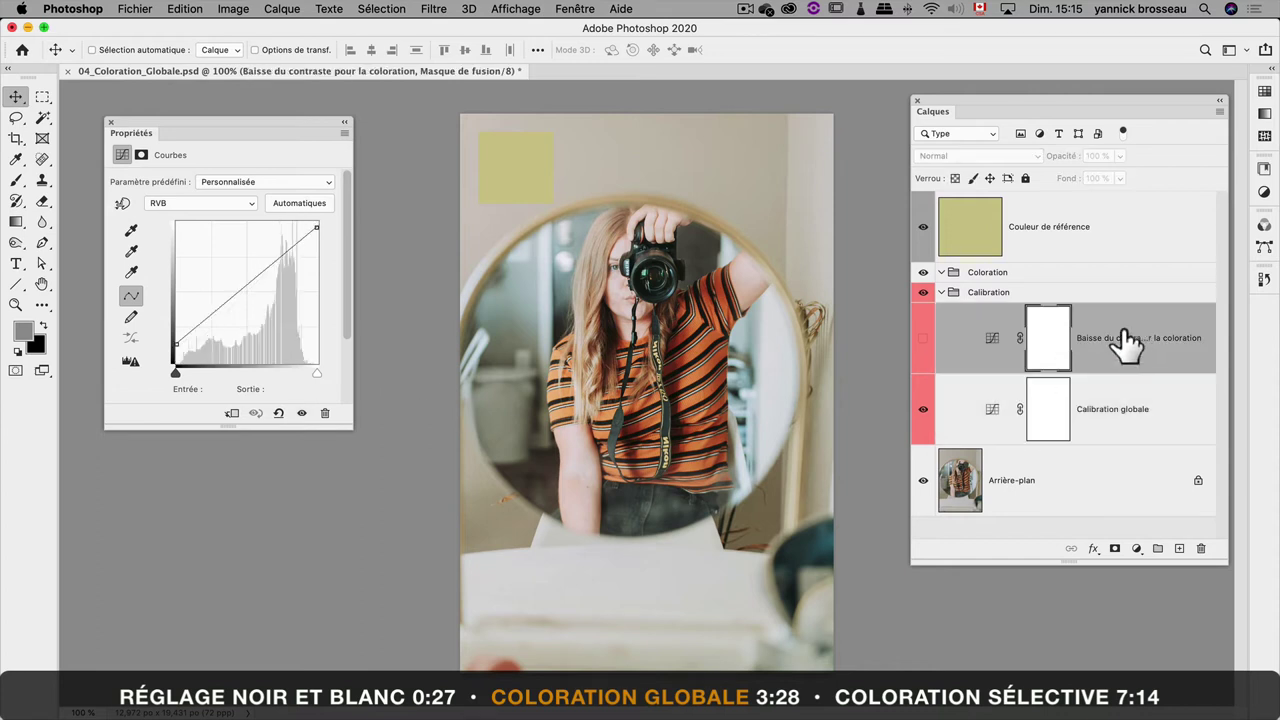
click(941, 292)
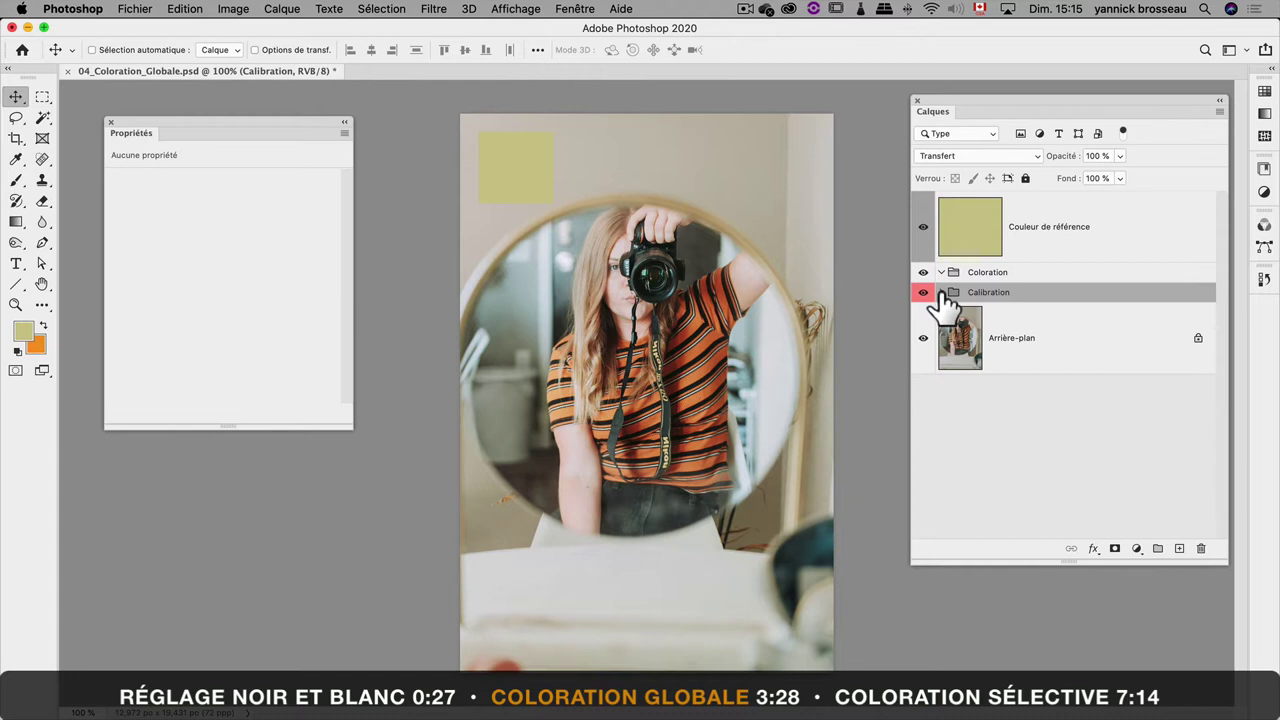
click(1010, 275)
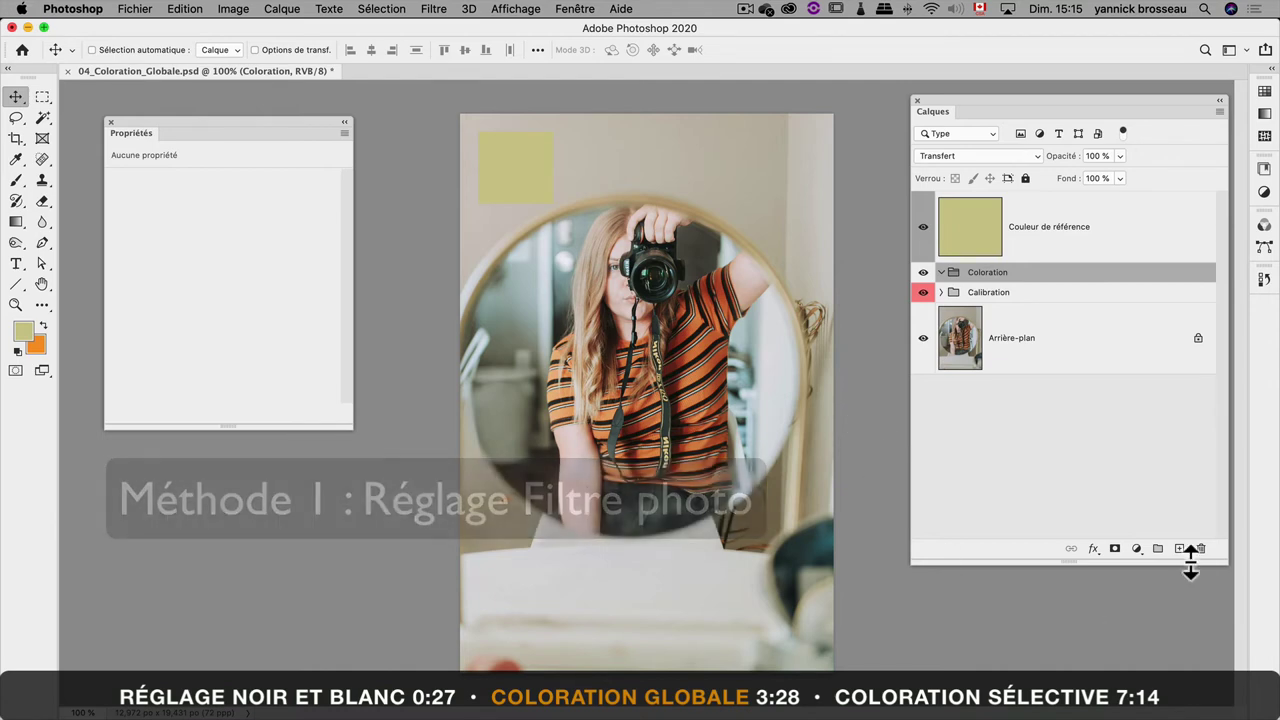
Add a Photo Filter adjustment inside Coloration and switch it to a custom colour.
click(1137, 550)
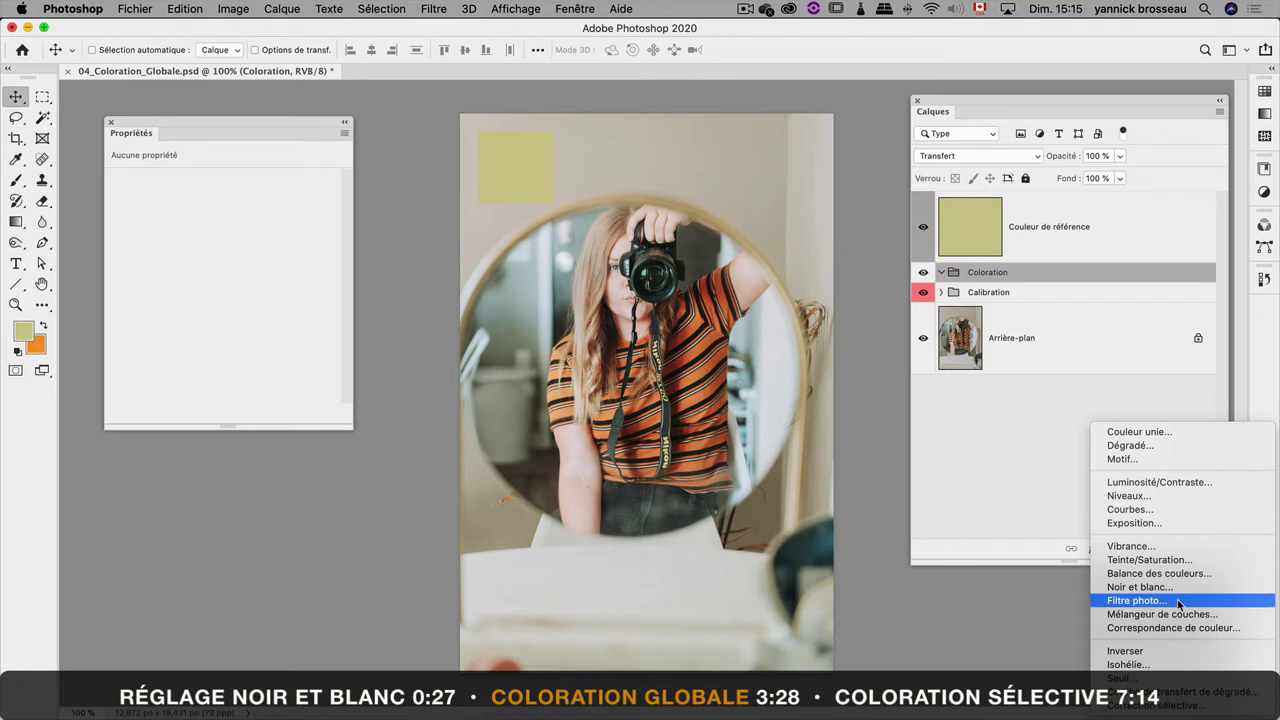
click(1179, 601)
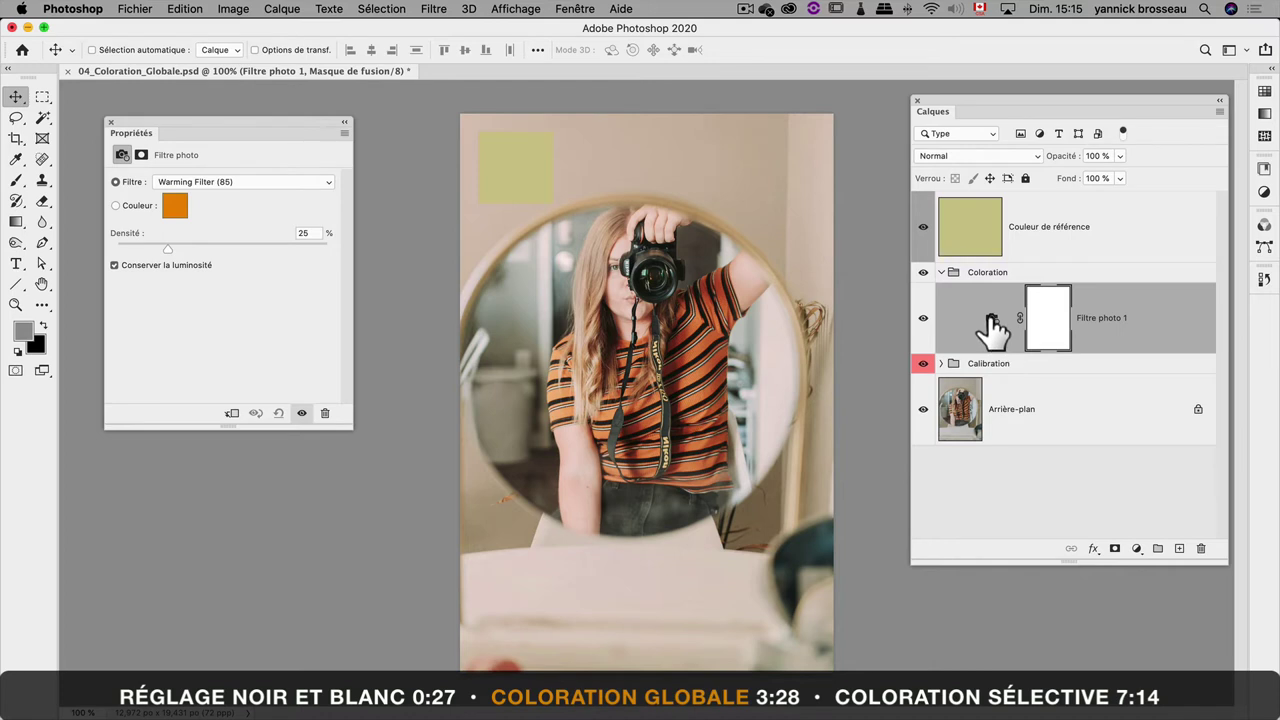
click(994, 332)
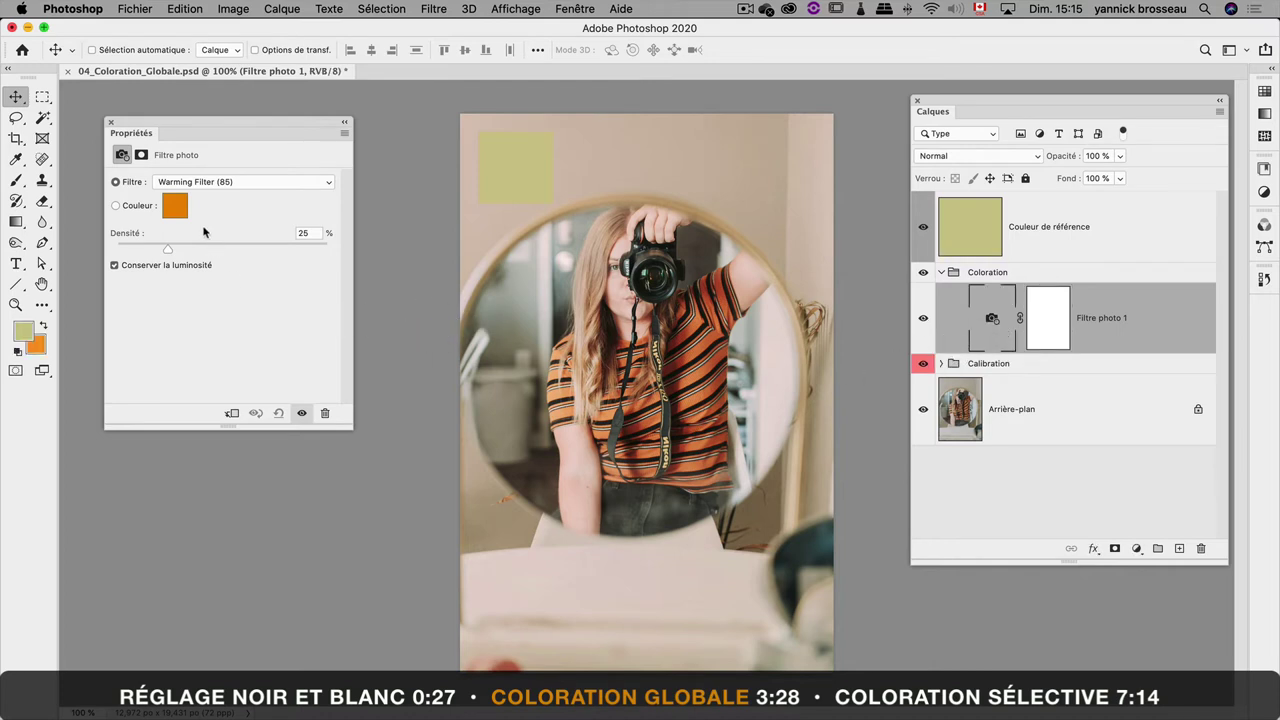
click(116, 206)
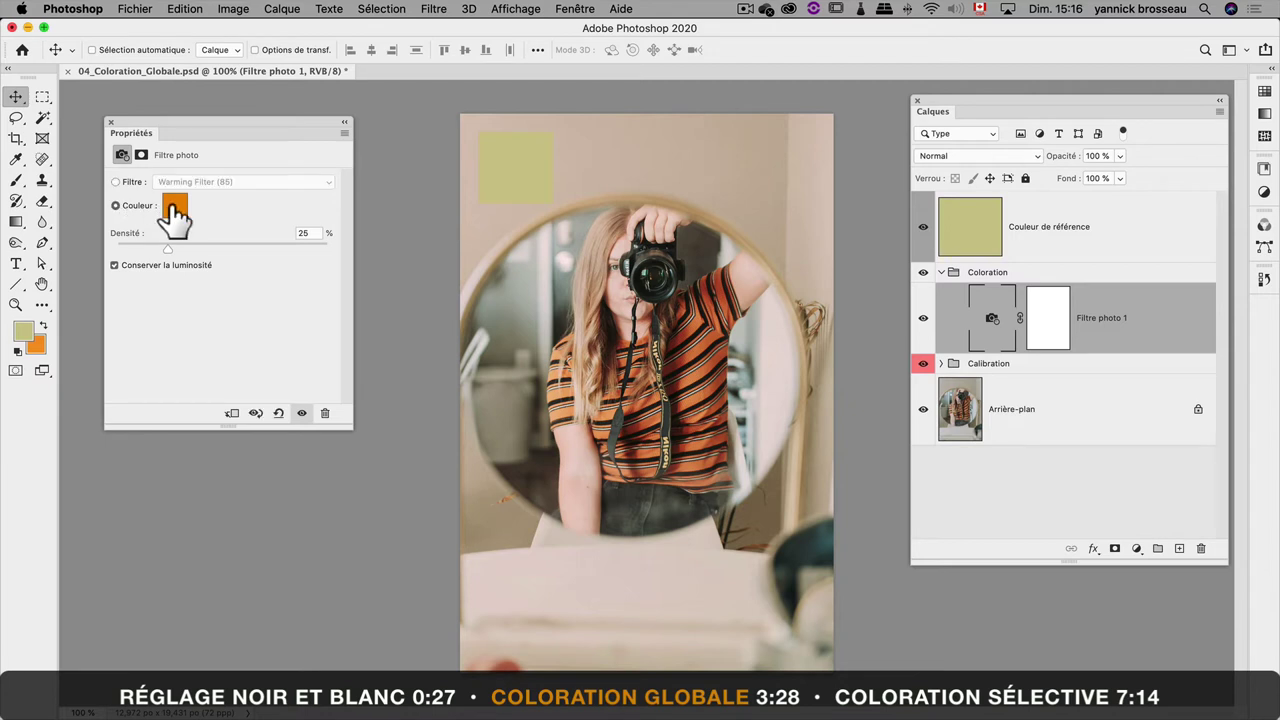
click(172, 205)
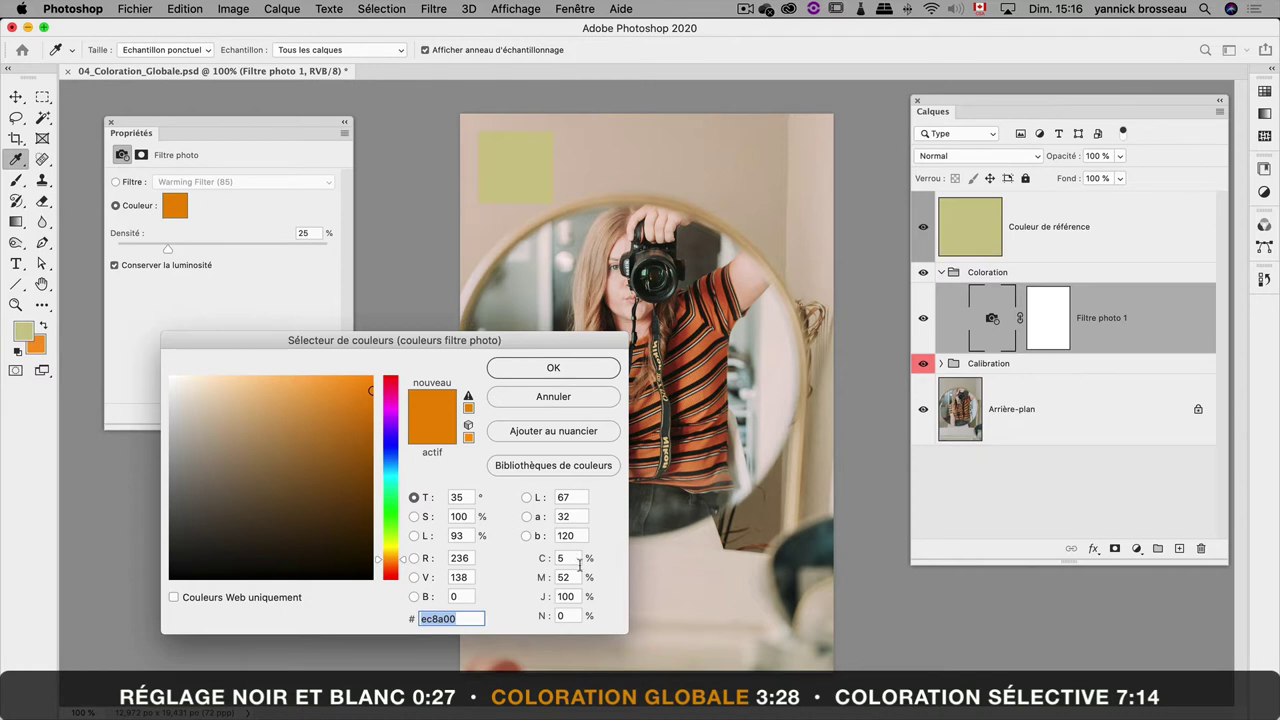
Sample the reference patch as the filter colour and set Densité to 59%.
double_click(565, 558)
text(25)
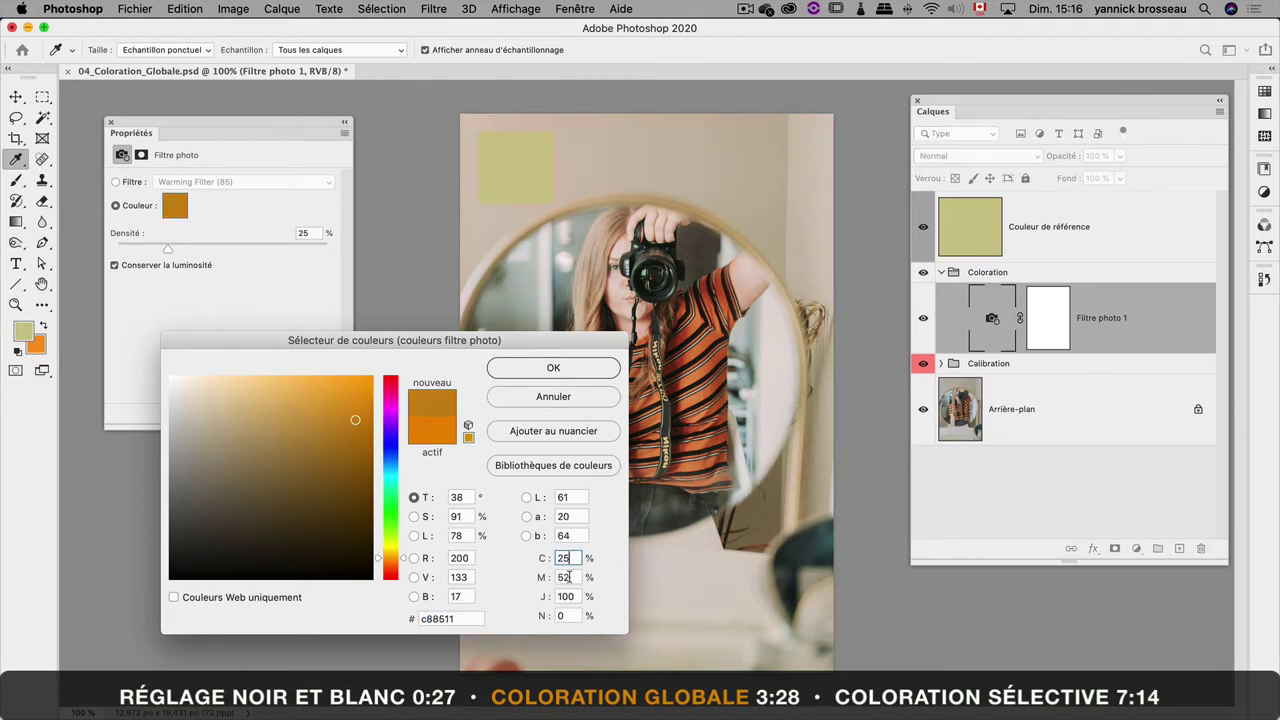
double_click(563, 577)
text(17)
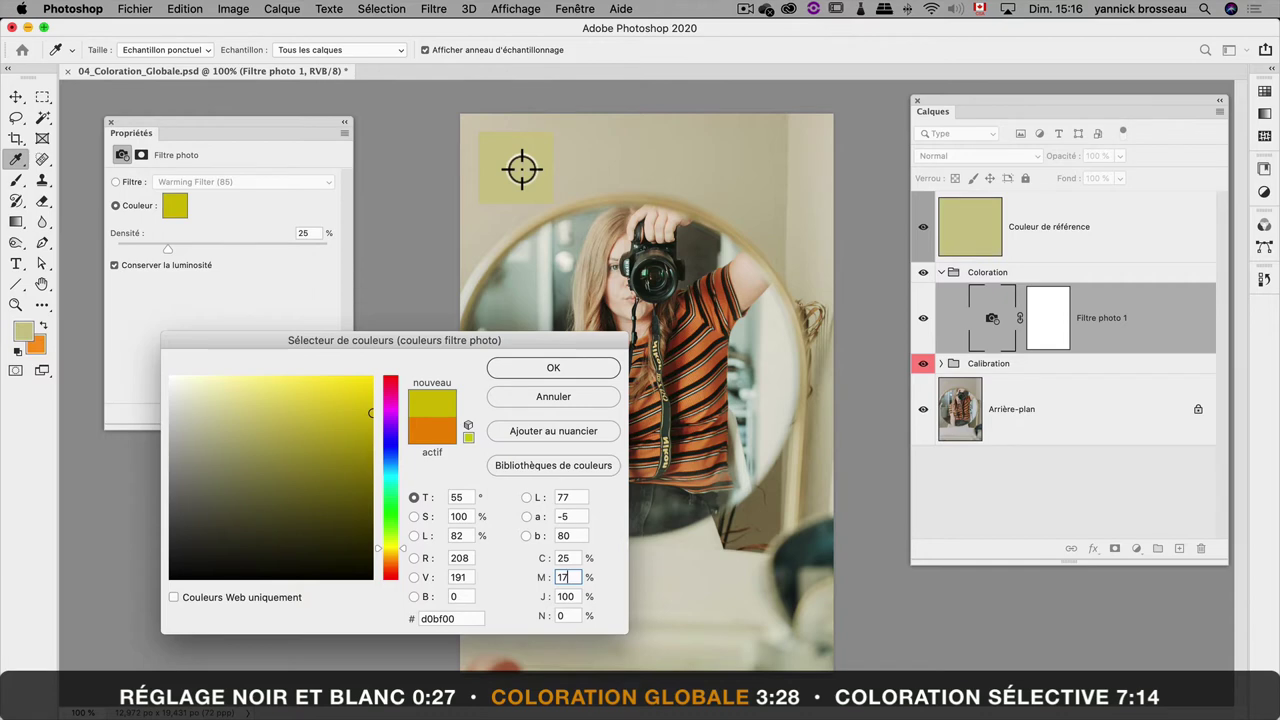
click(522, 169)
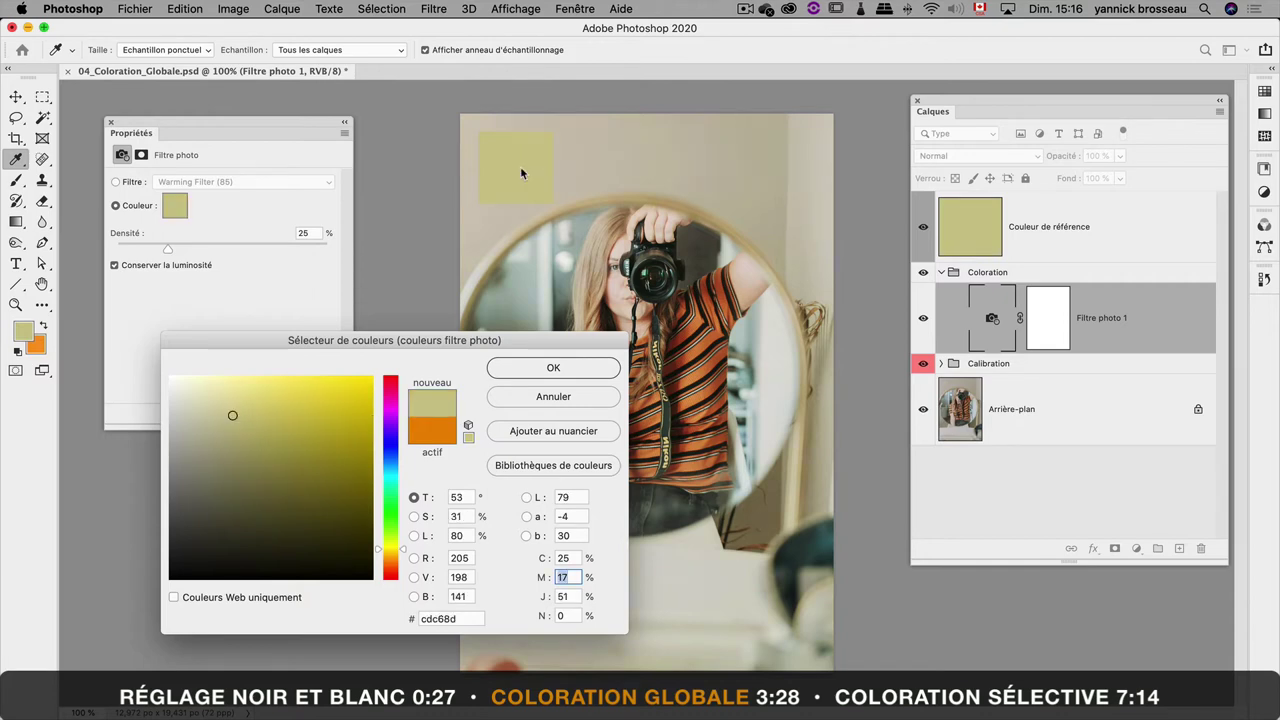
click(537, 371)
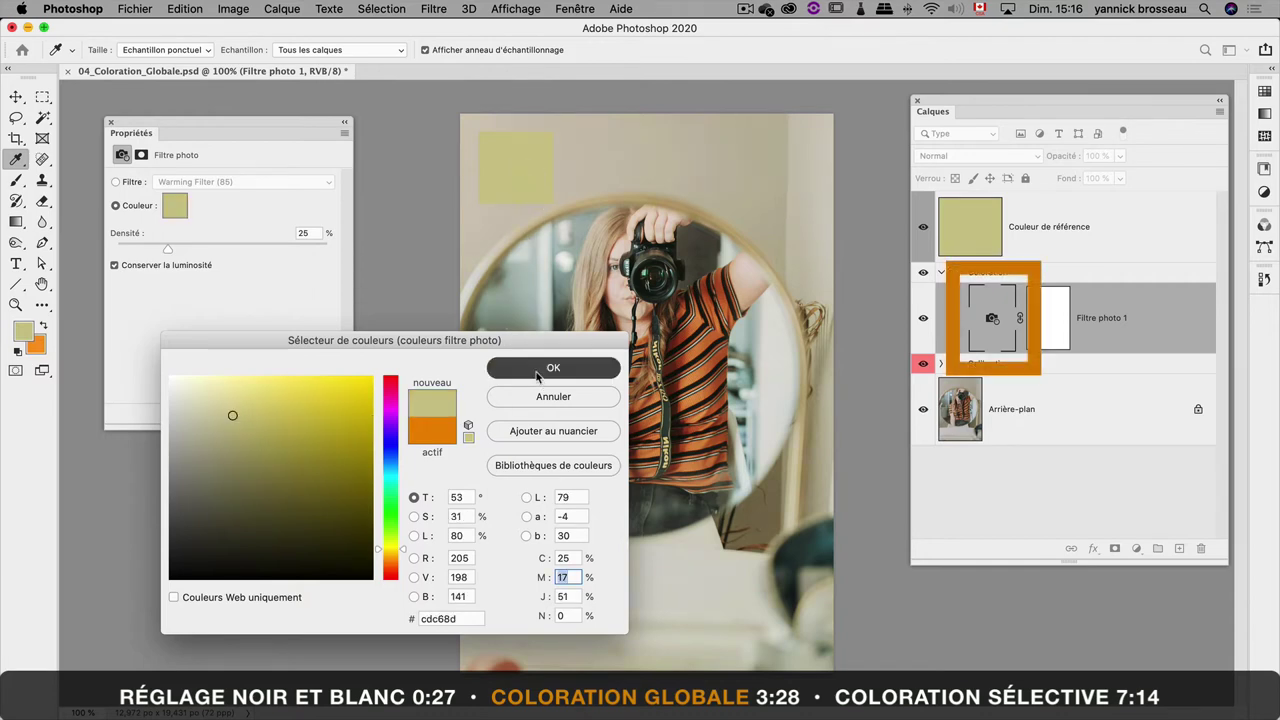
key(v)
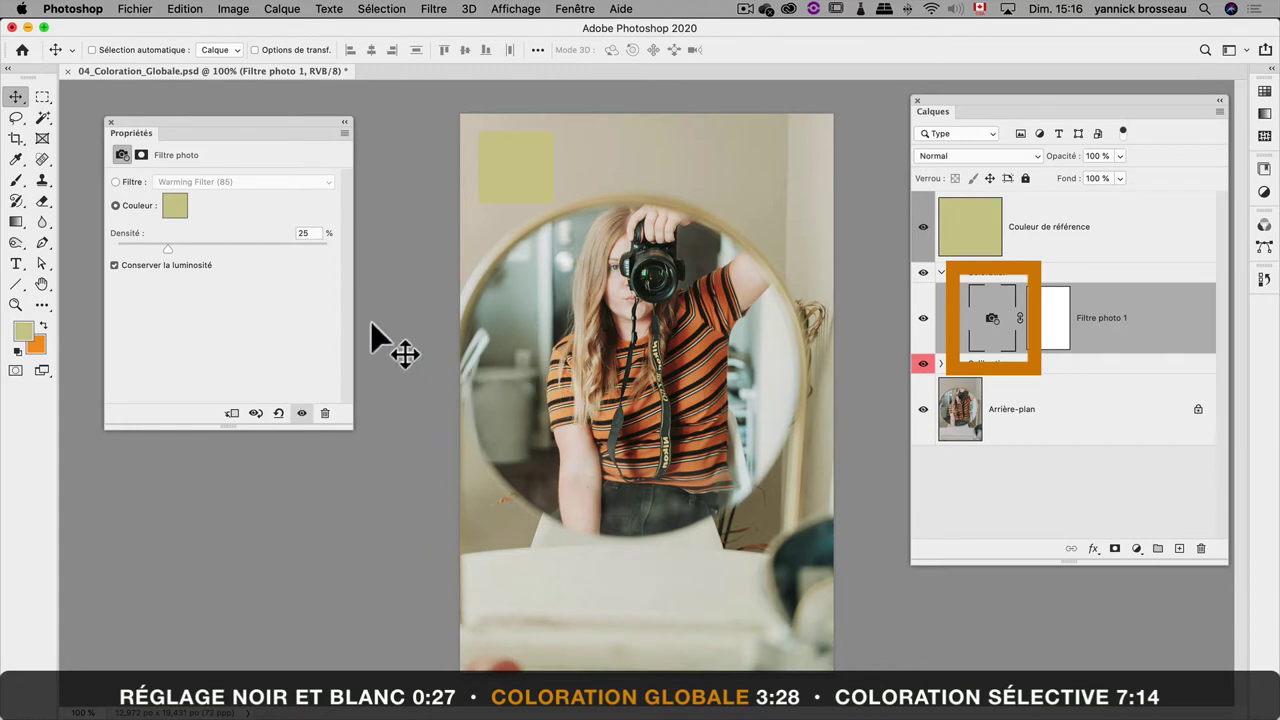
mouse_move(170, 253)
mouse_down()
mouse_move(350, 259)
mouse_move(240, 250)
mouse_up()
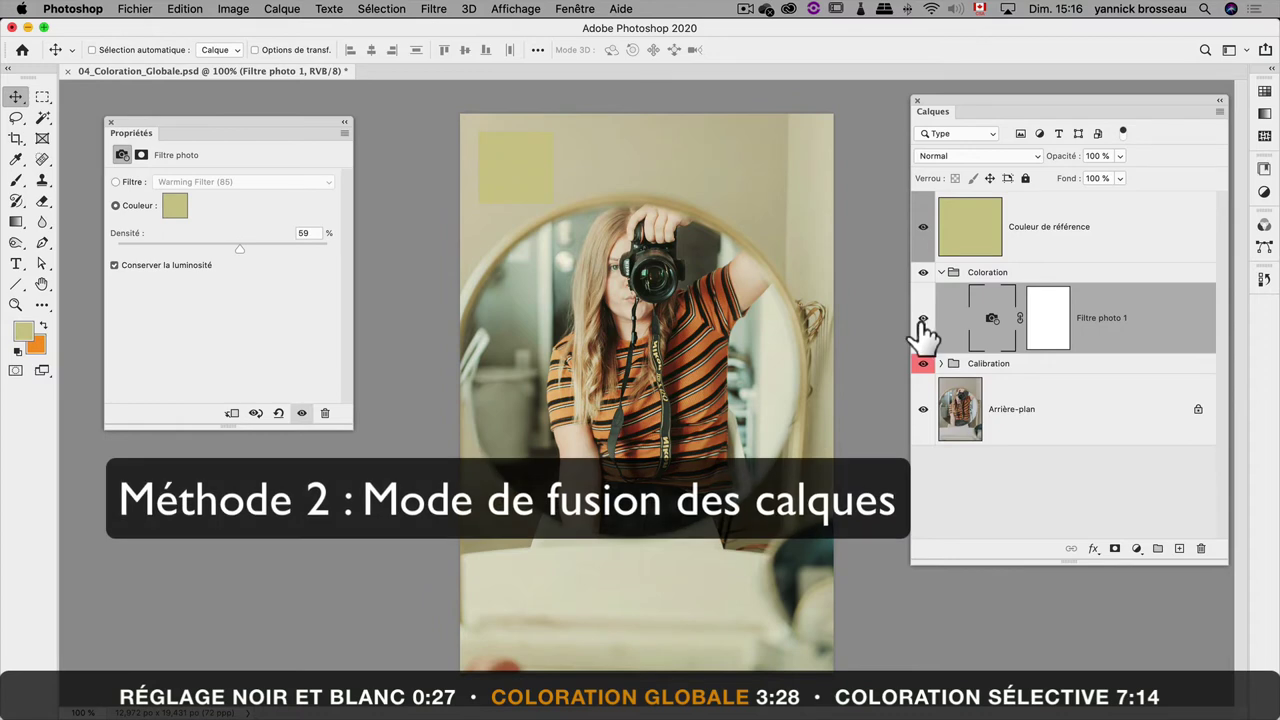
Hide Filtre photo 1 and bring up the new fill/adjustment layer list.
click(922, 318)
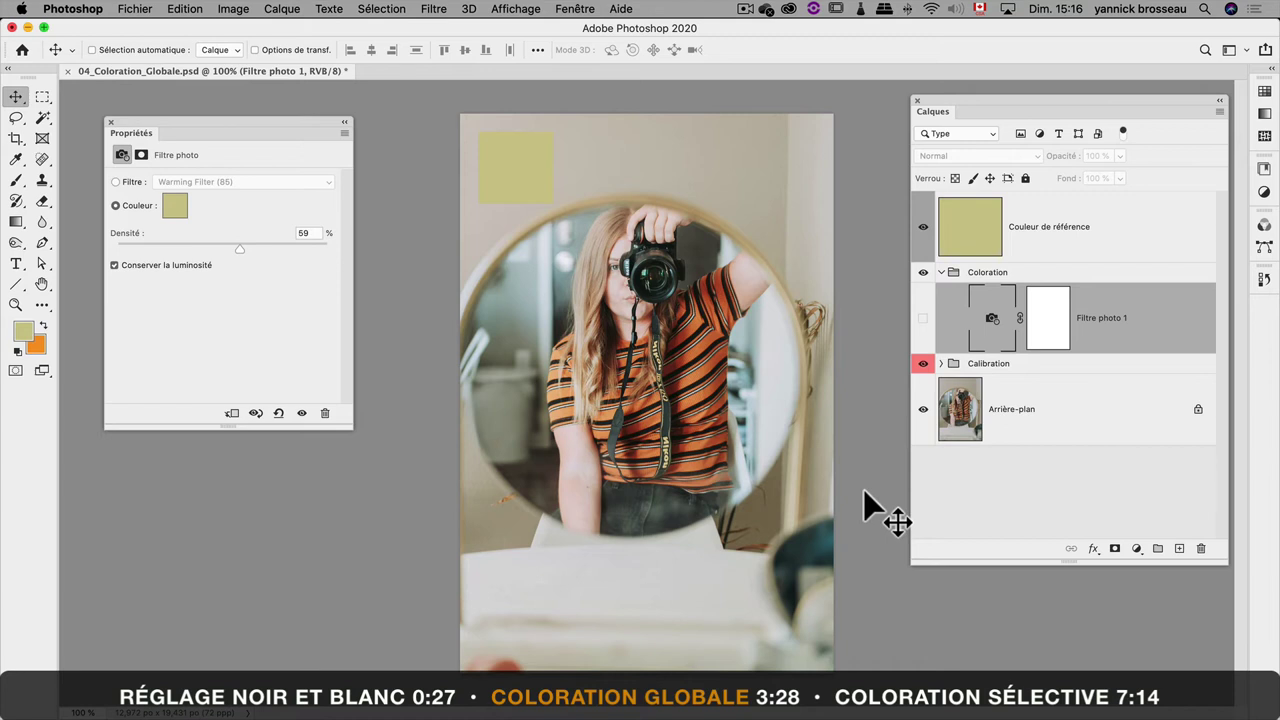
click(1137, 549)
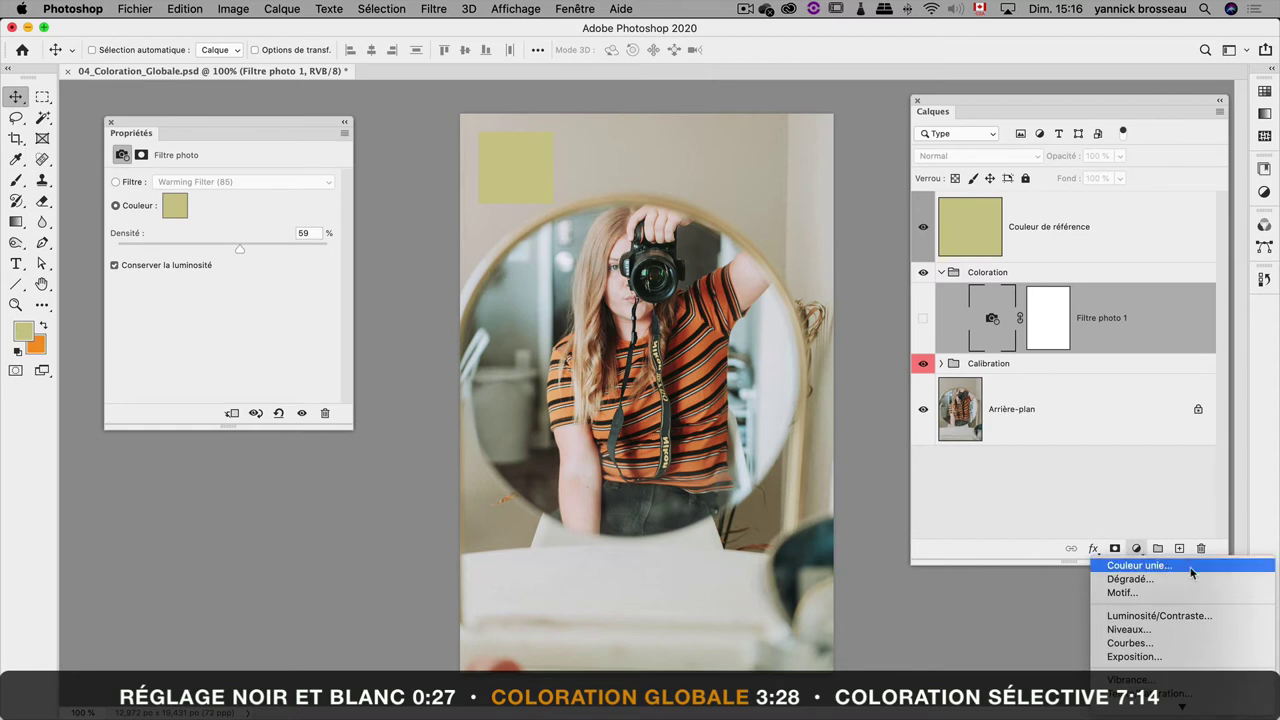
Add a Fond 1 solid colour fill layer in reference colour cdc68d.
click(1139, 565)
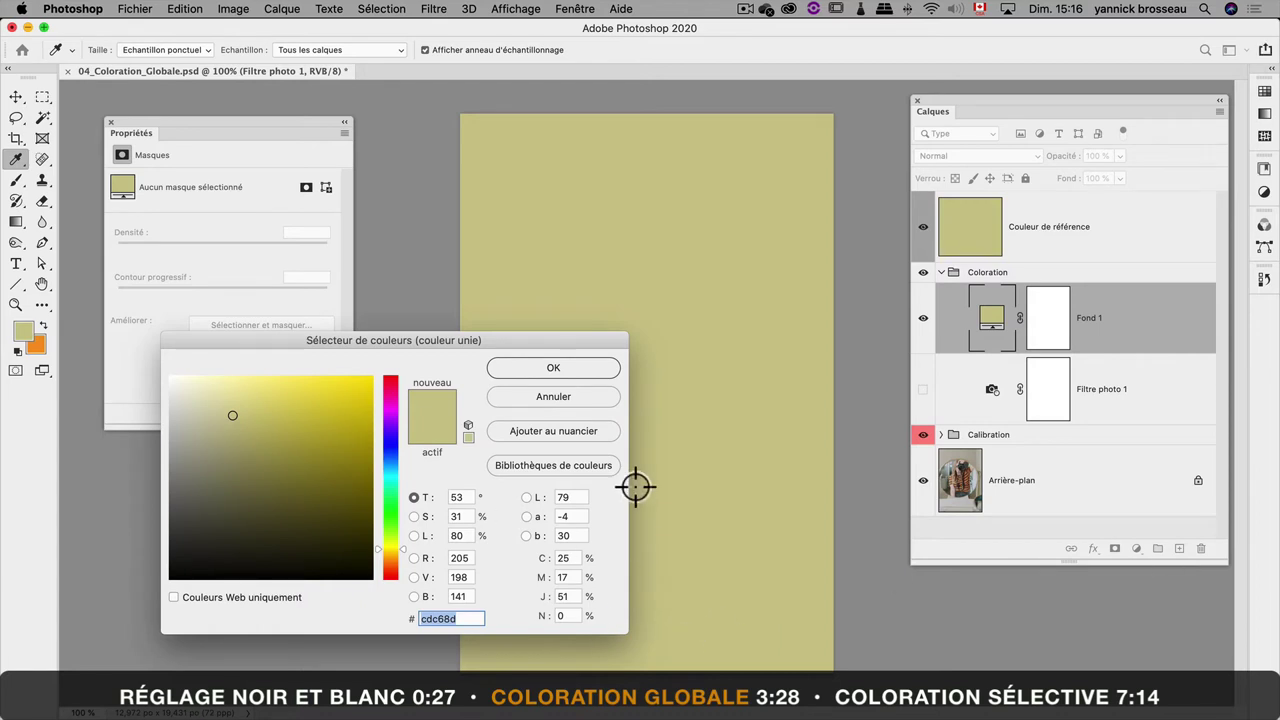
drag(551, 344, 628, 337)
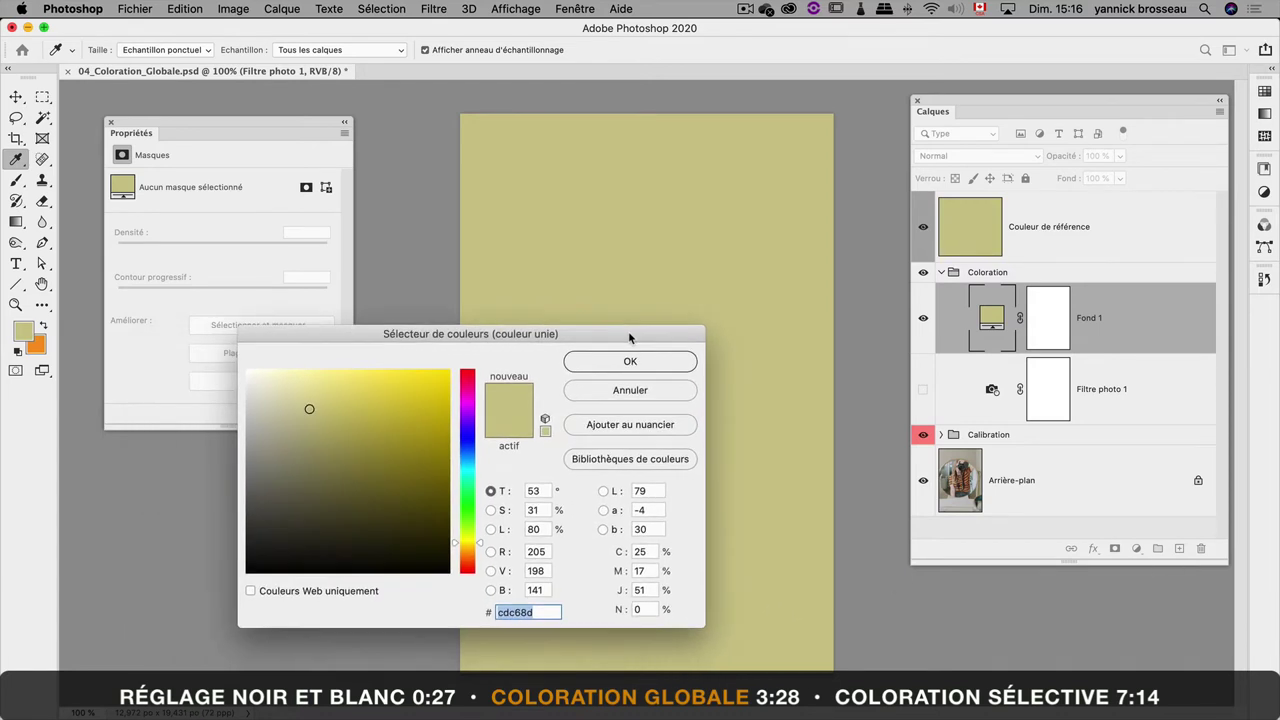
click(630, 364)
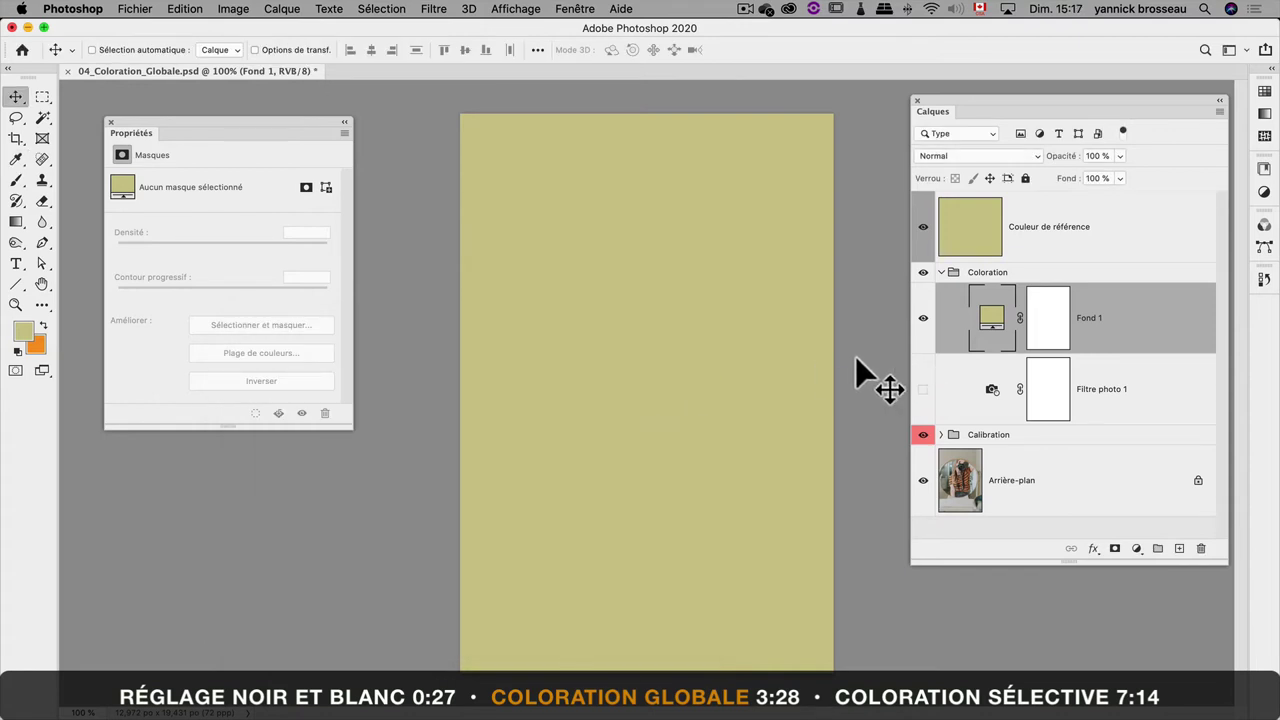
Blend Fond 1 in Couleur mode at 36% opacity, toggling it to compare.
click(969, 157)
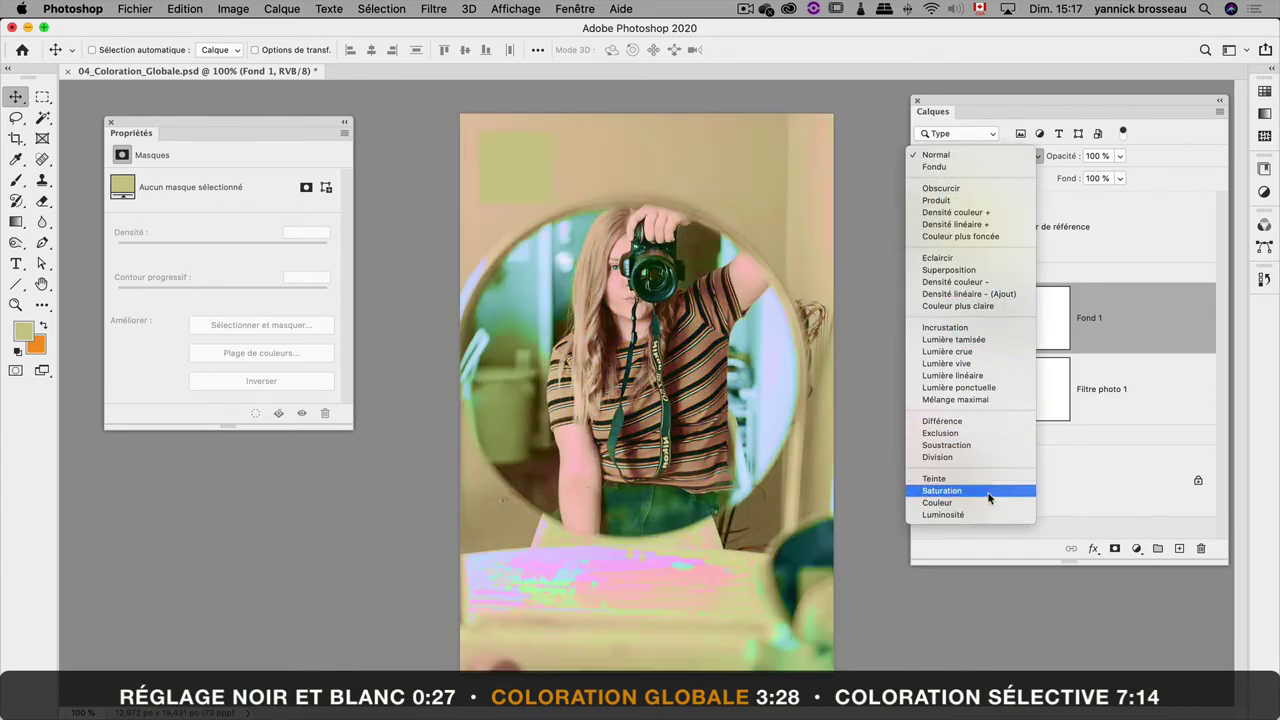
click(988, 503)
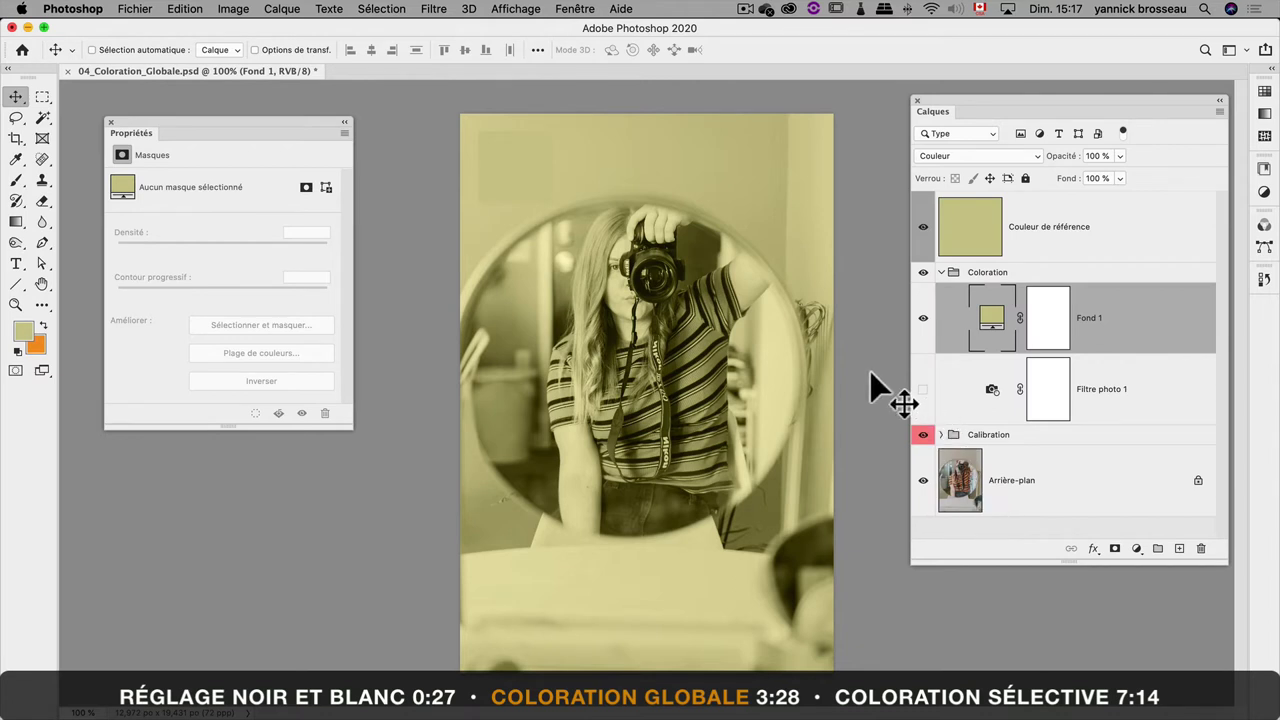
click(1120, 156)
drag(1122, 176, 1073, 177)
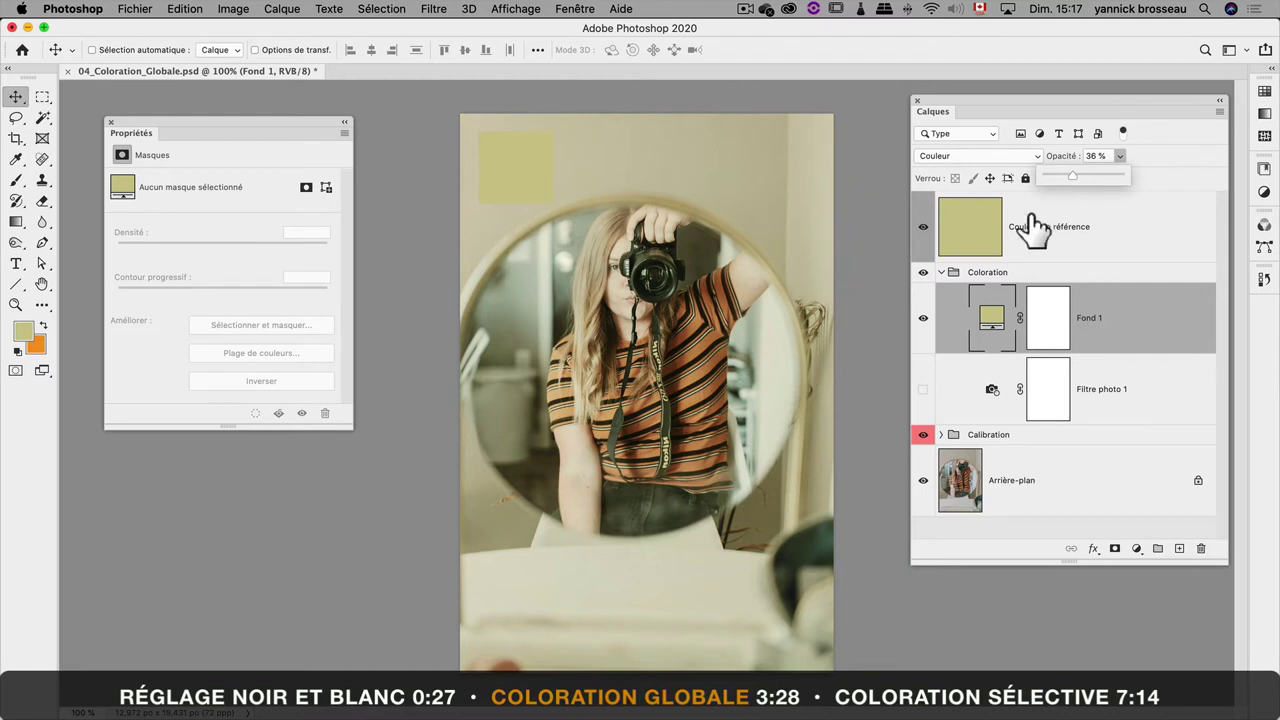
click(923, 318)
click(923, 318)
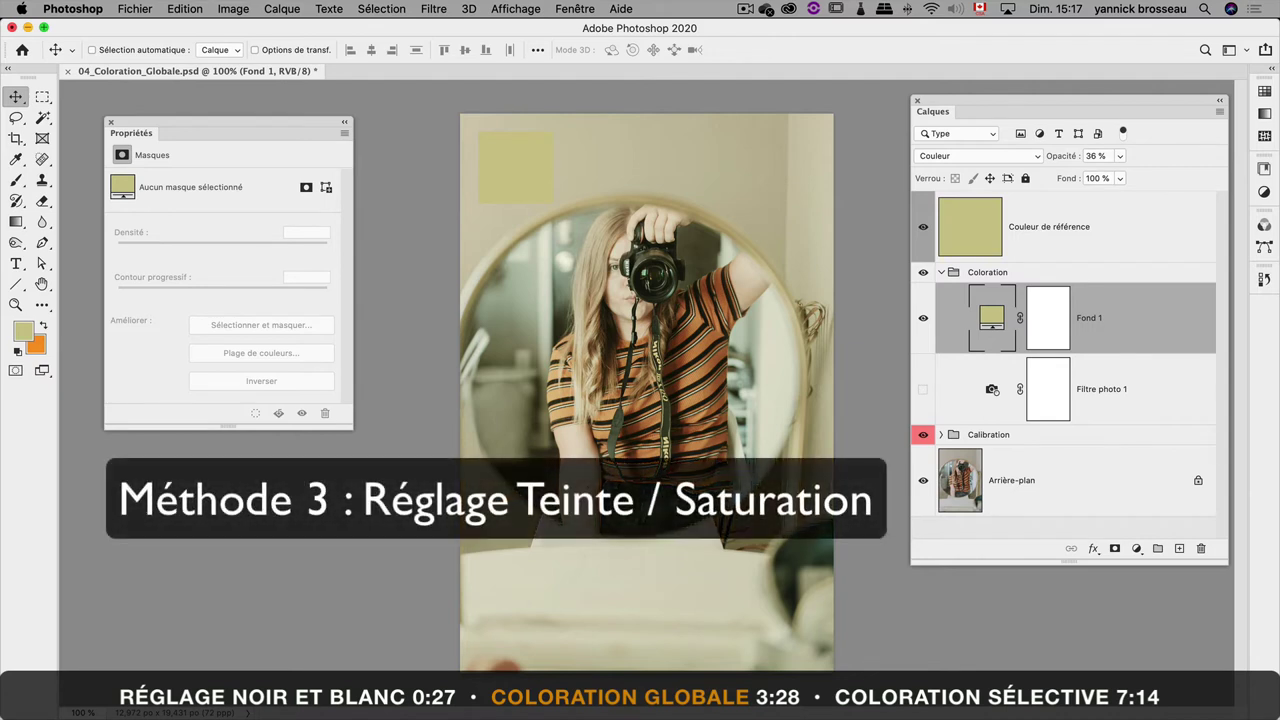
Hide Fond 1 and add a Teinte/Saturation adjustment layer.
click(923, 318)
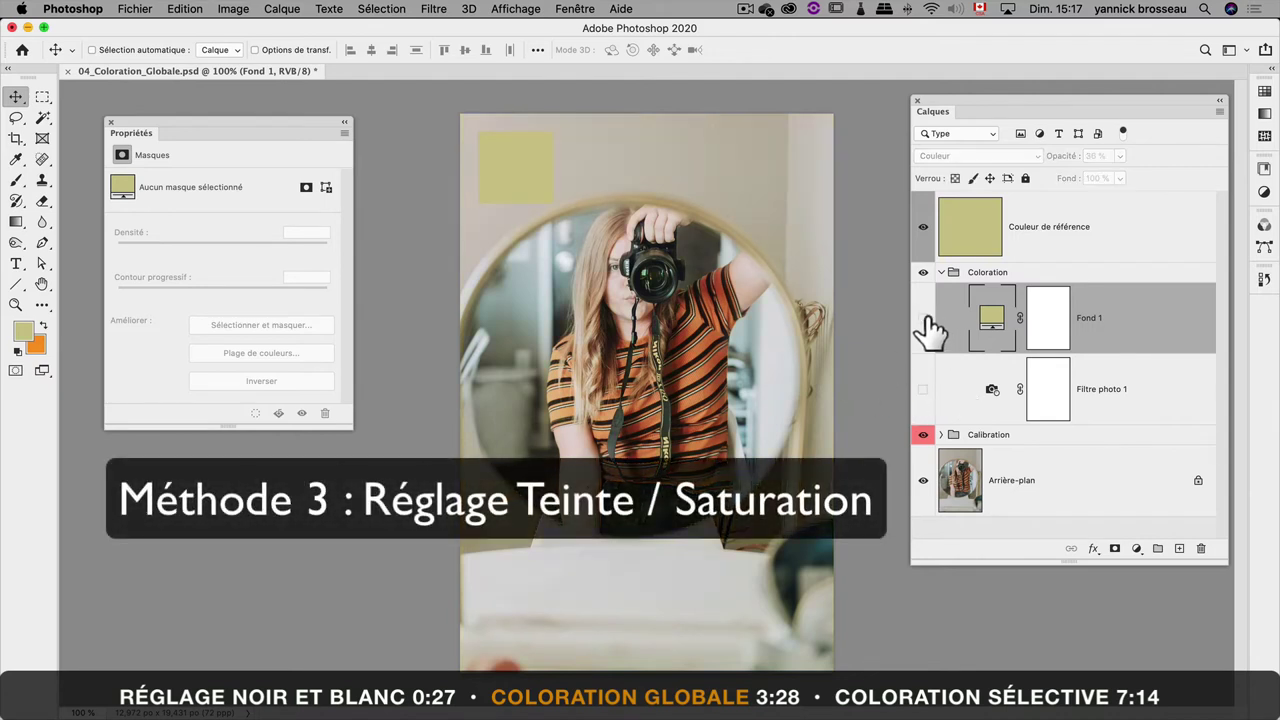
click(1137, 549)
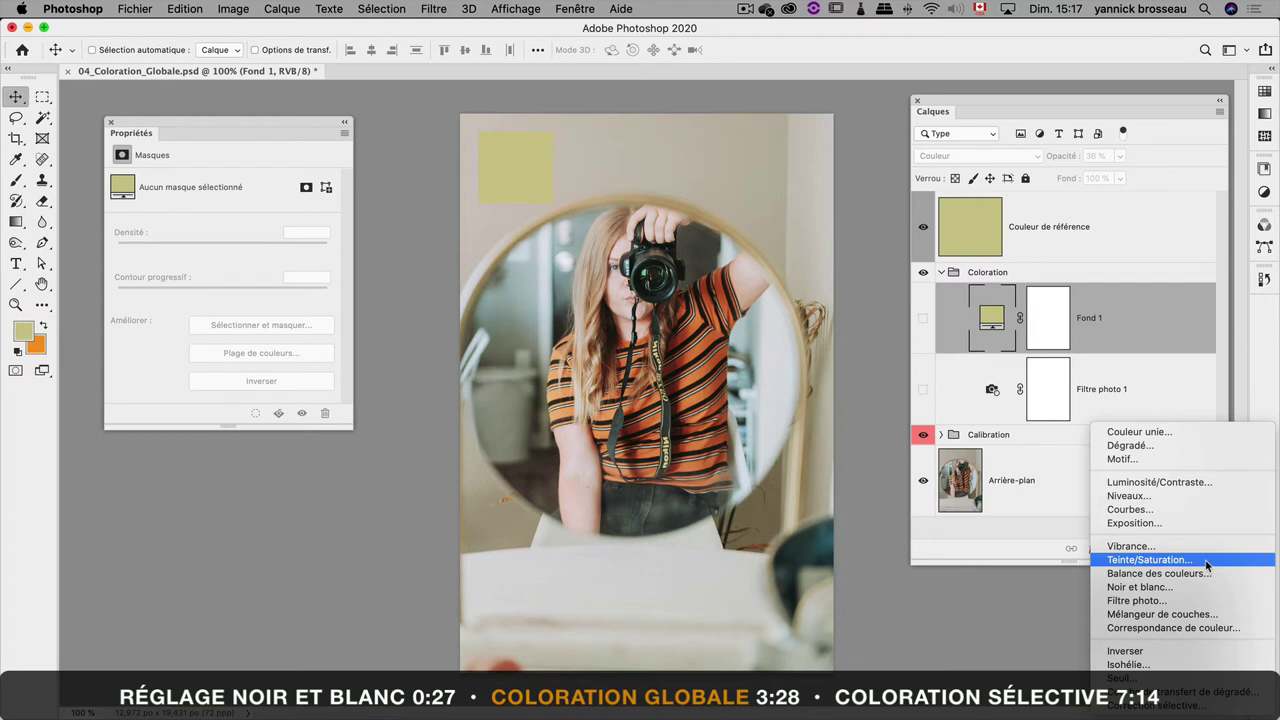
click(1150, 560)
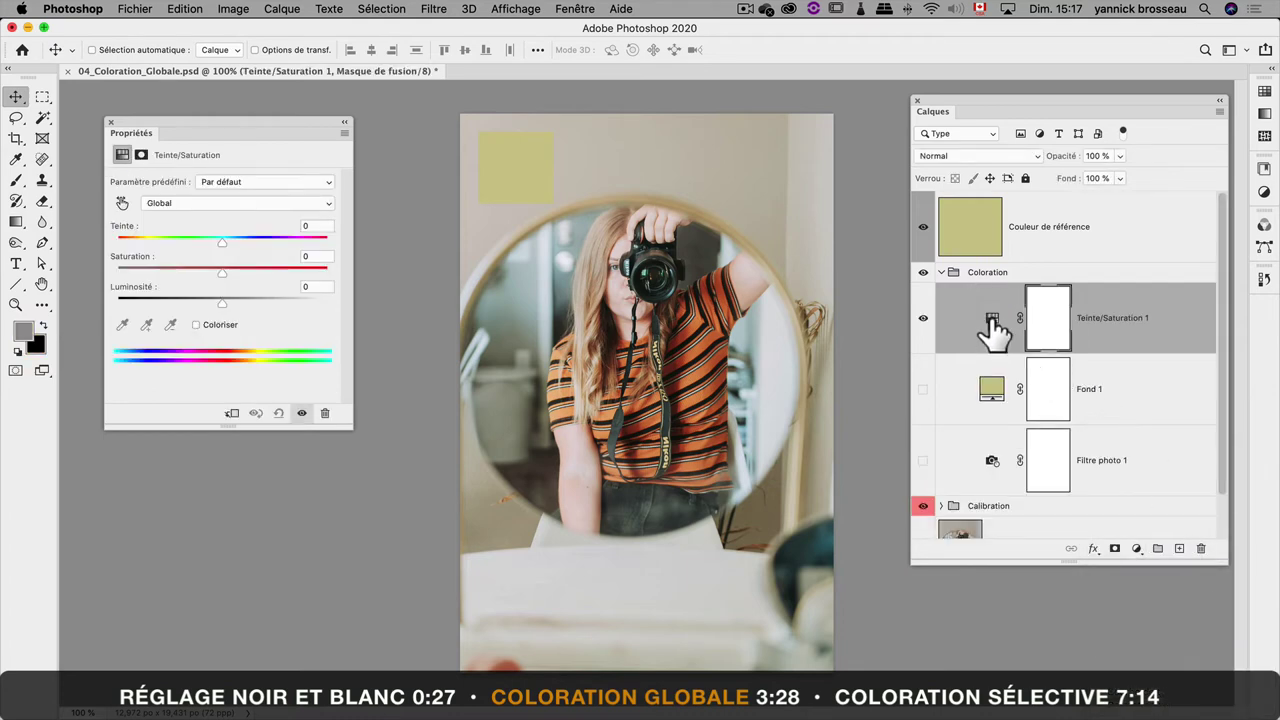
click(993, 320)
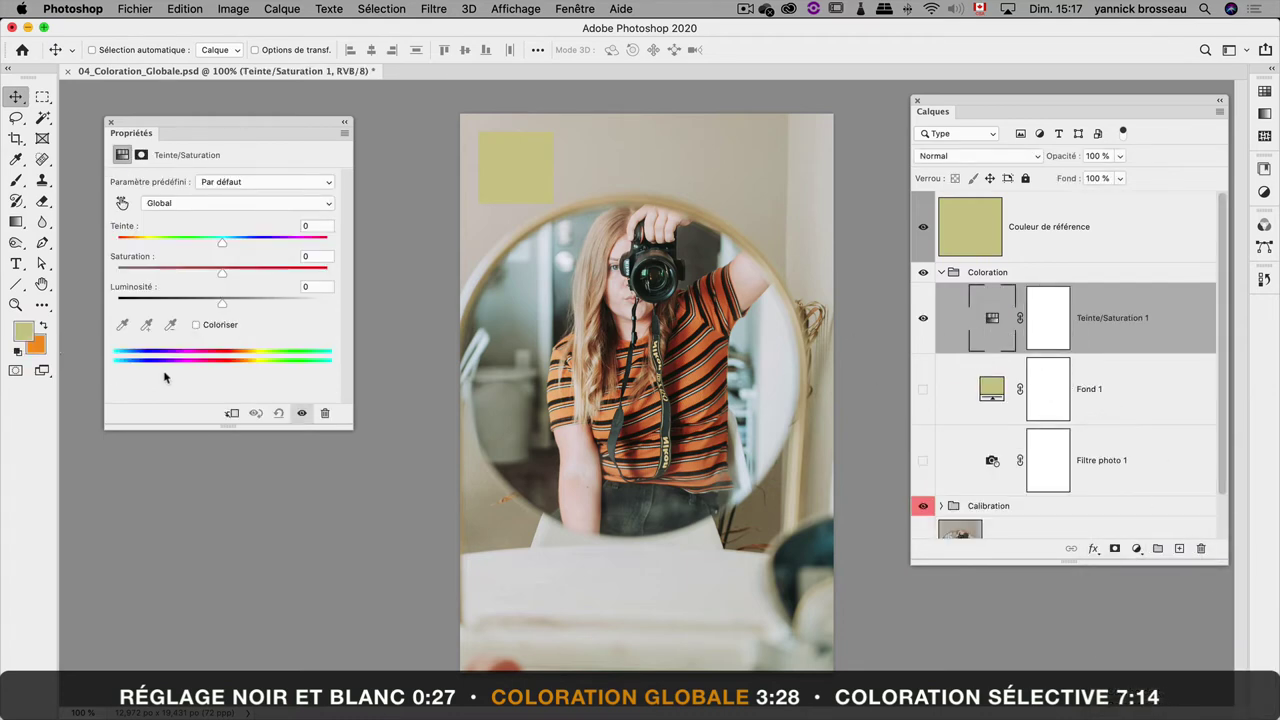
Colorize it with Teinte 53, Saturation 31, Luminosité -3 at 54% opacity.
click(196, 325)
mouse_move(169, 273)
mouse_down()
mouse_move(189, 273)
mouse_move(216, 303)
mouse_up()
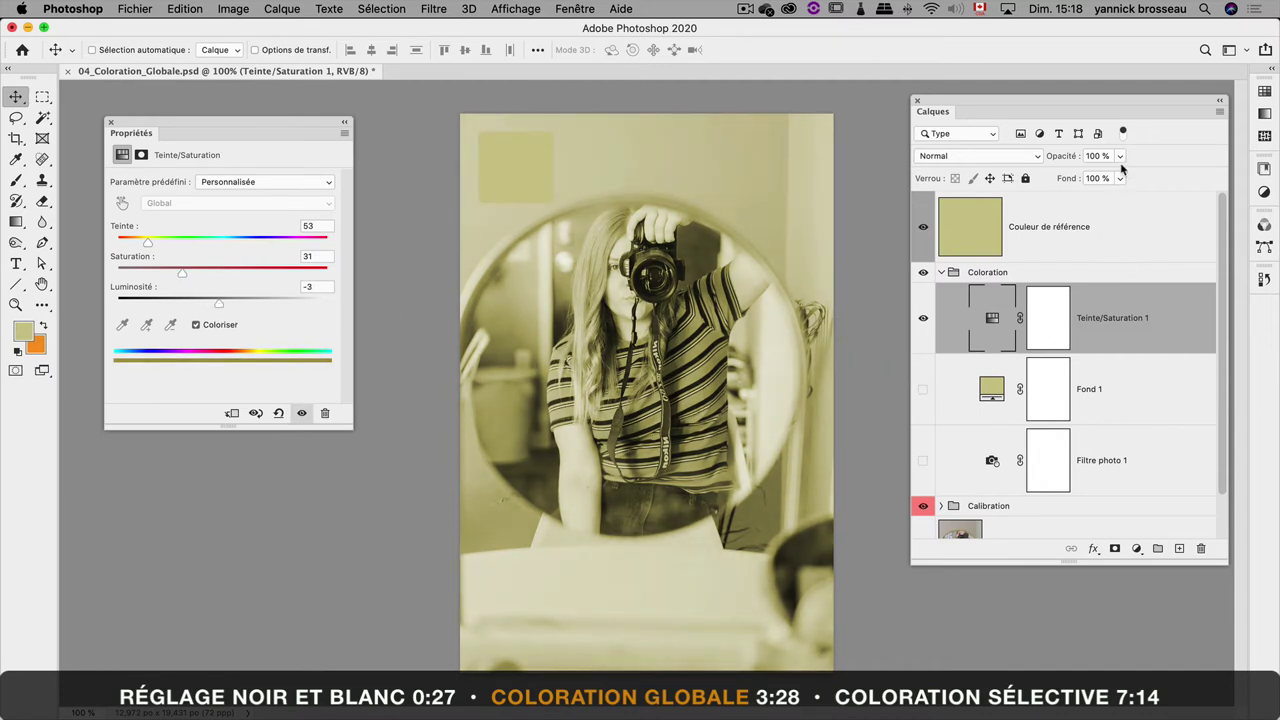
drag(1121, 157, 1098, 179)
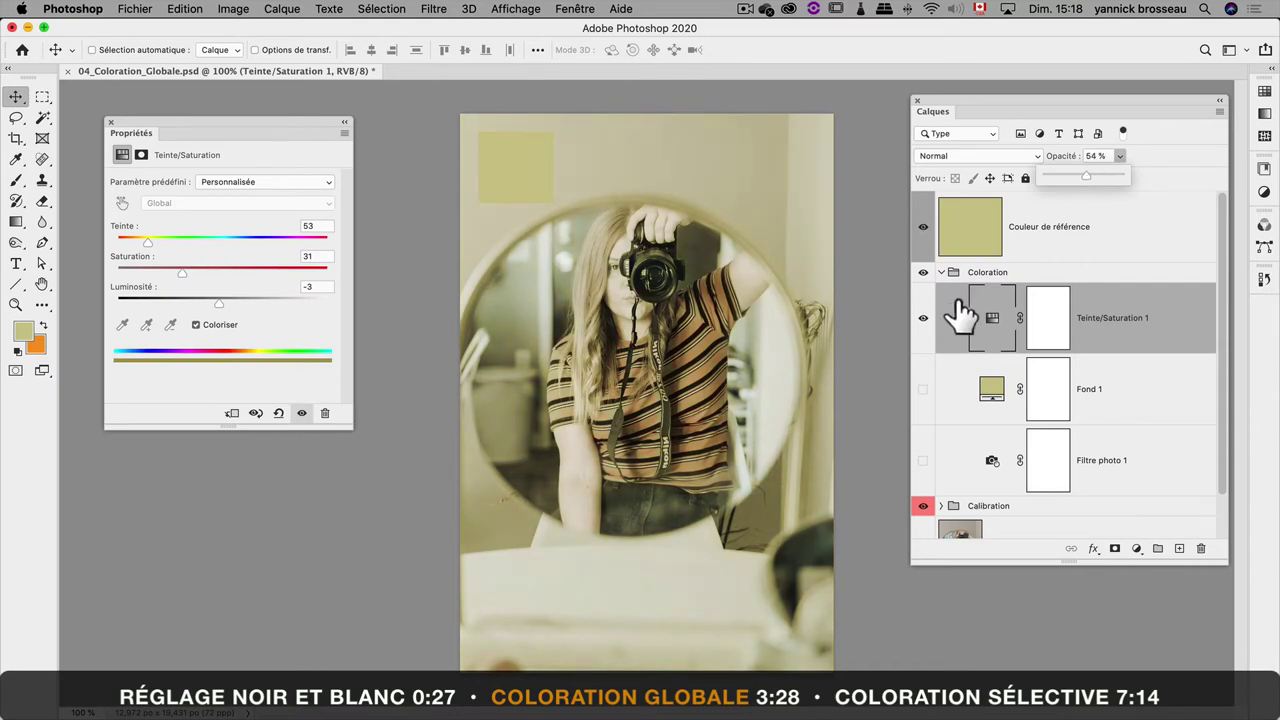
click(923, 318)
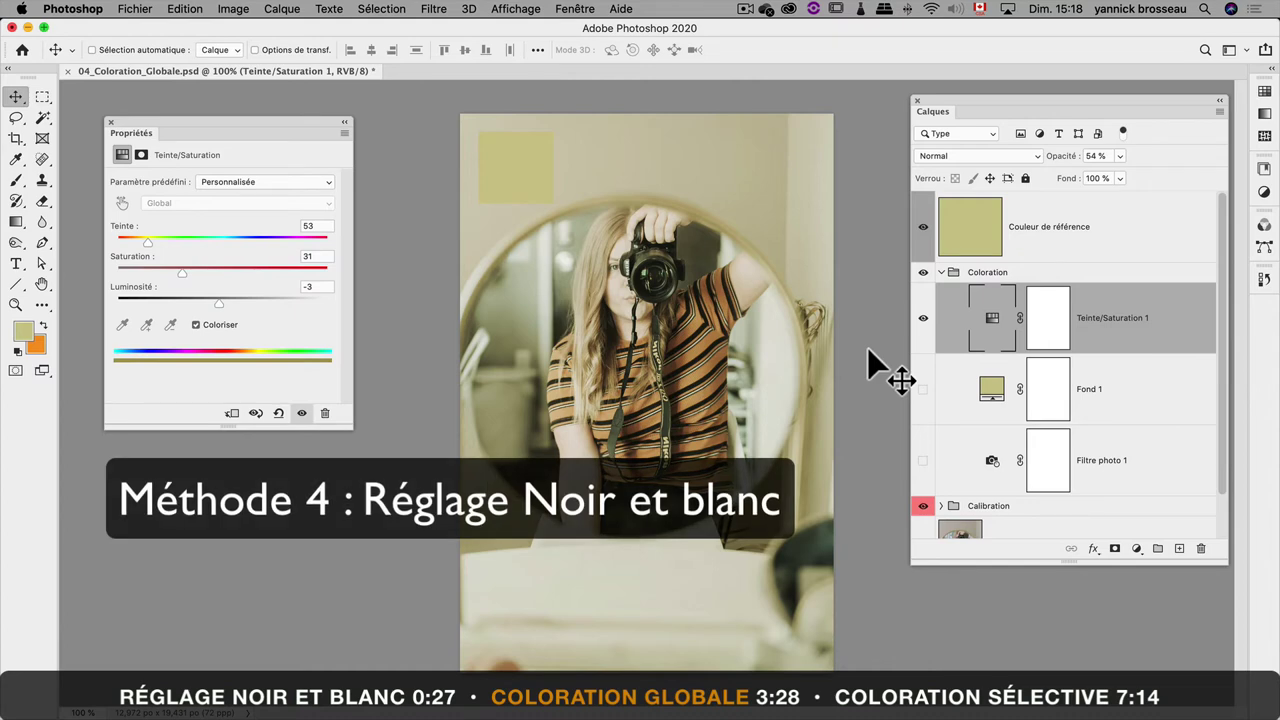
Hide Teinte/Saturation 1 and add a new Noir et blanc adjustment layer.
click(923, 318)
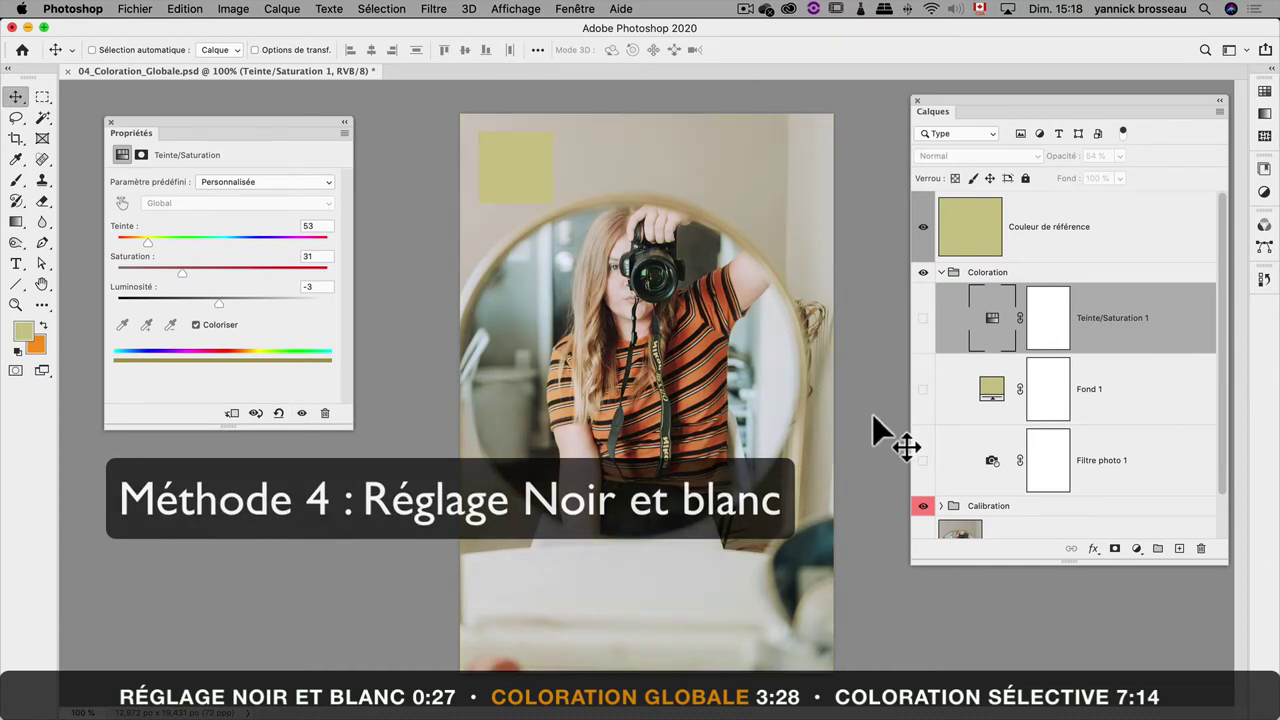
click(1137, 548)
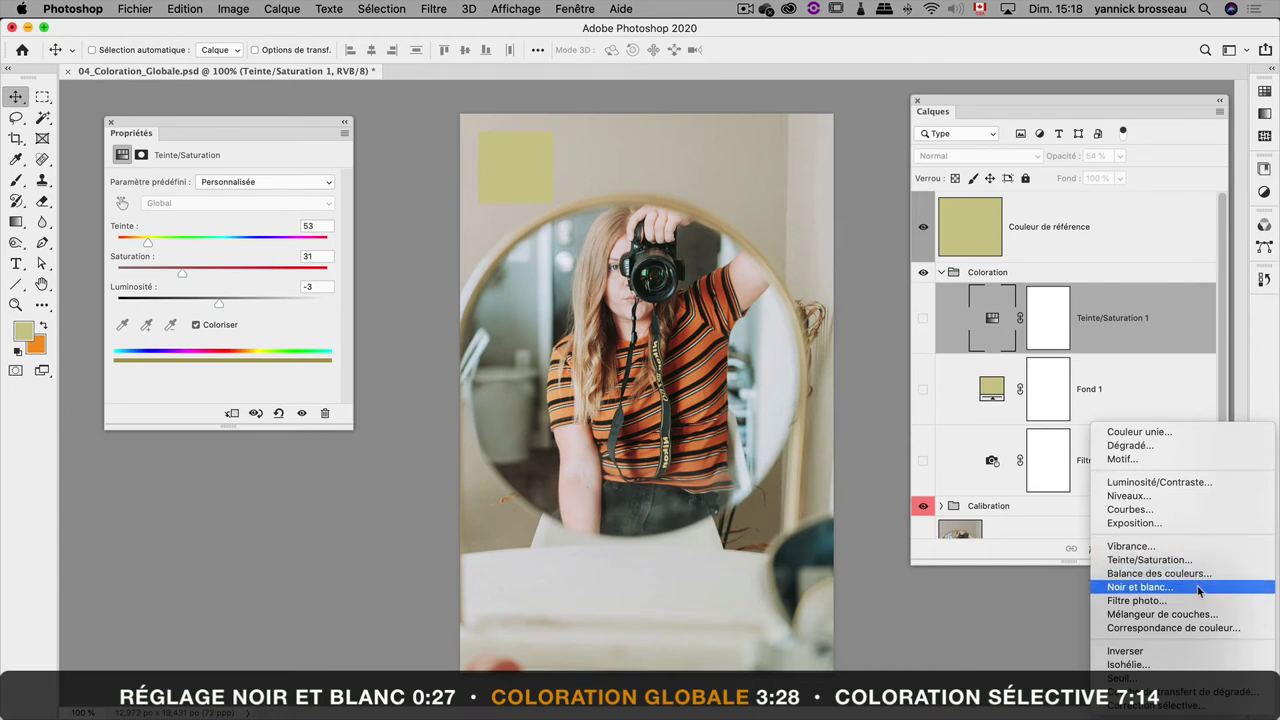
click(1199, 588)
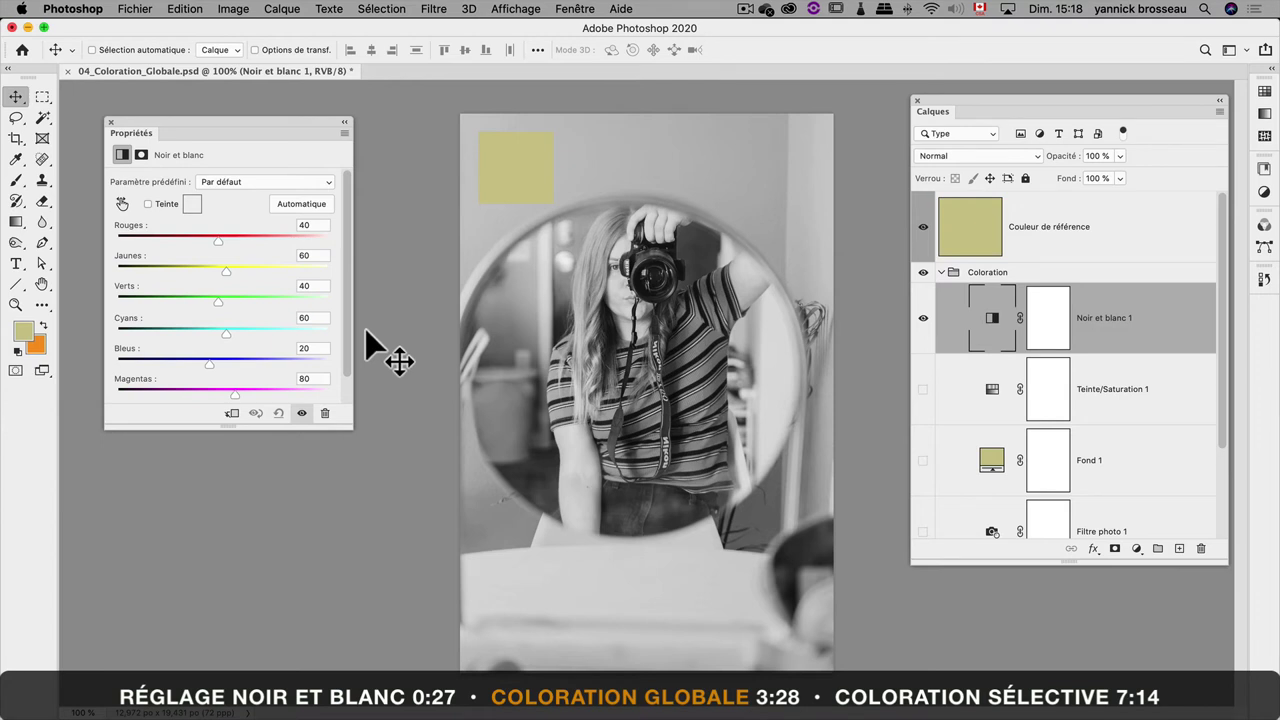
Tint it with the sampled reference yellow and lower its opacity to 51%.
click(148, 204)
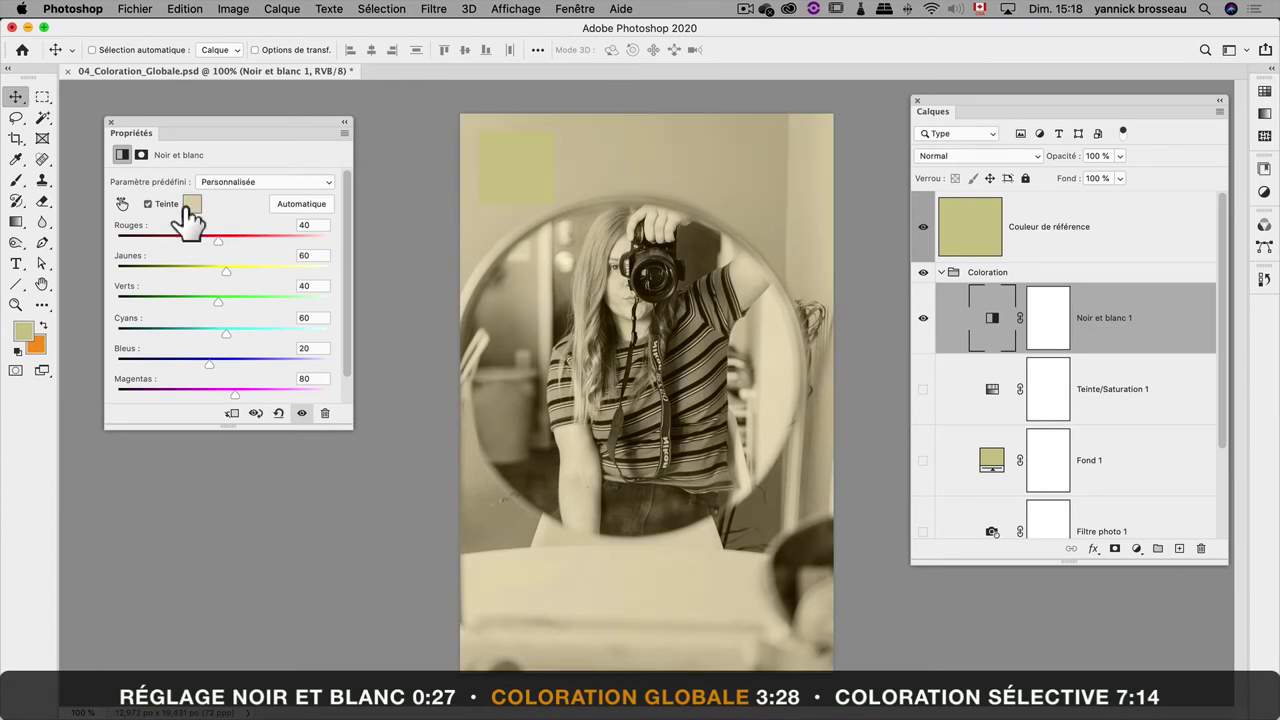
click(191, 204)
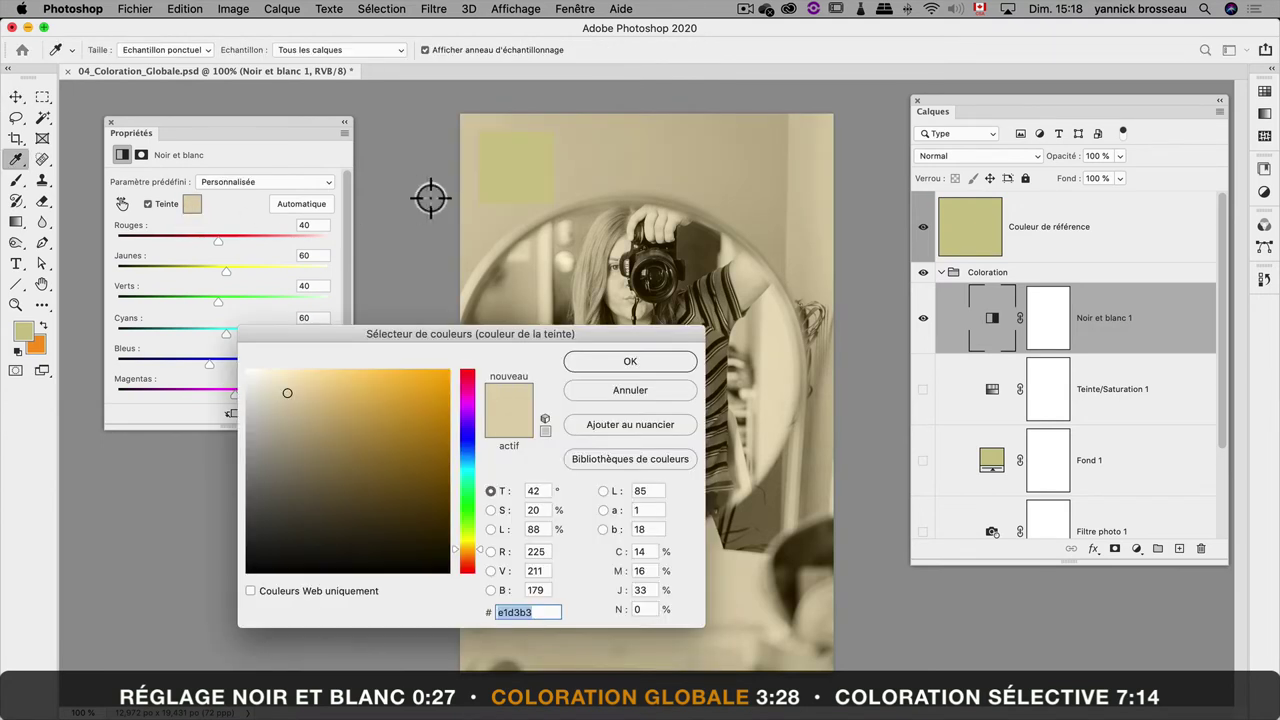
click(525, 180)
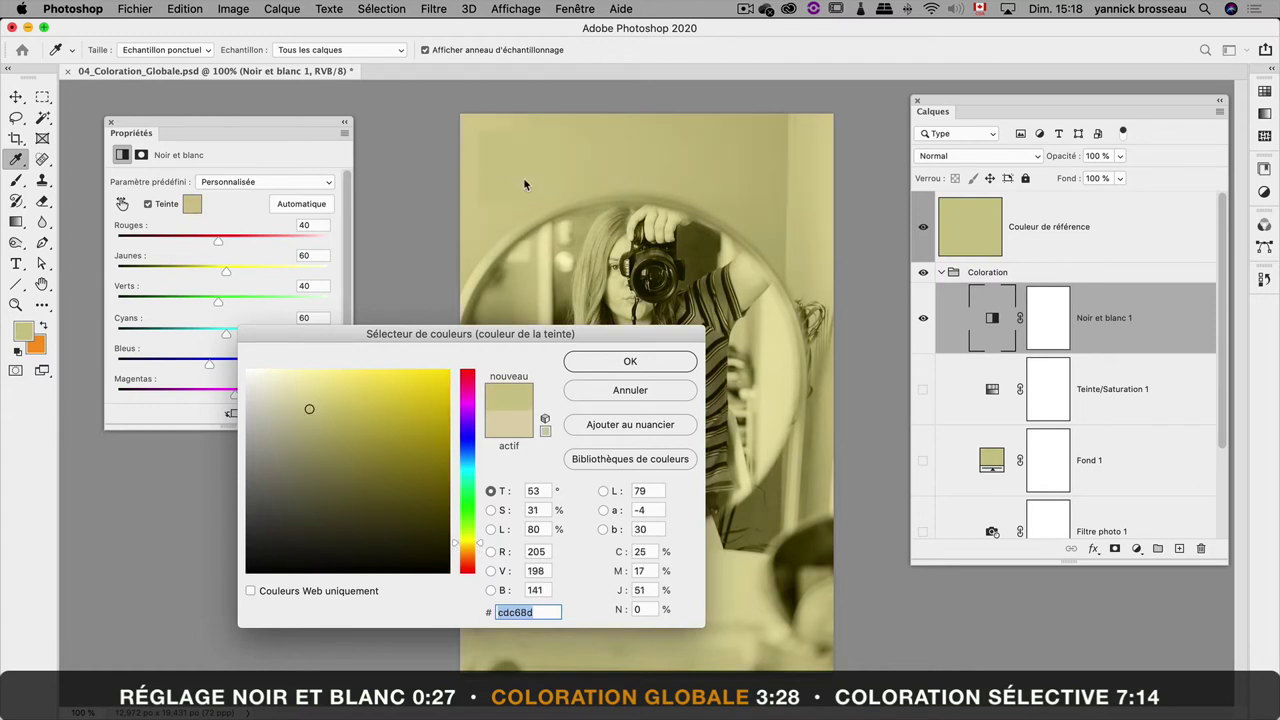
click(617, 364)
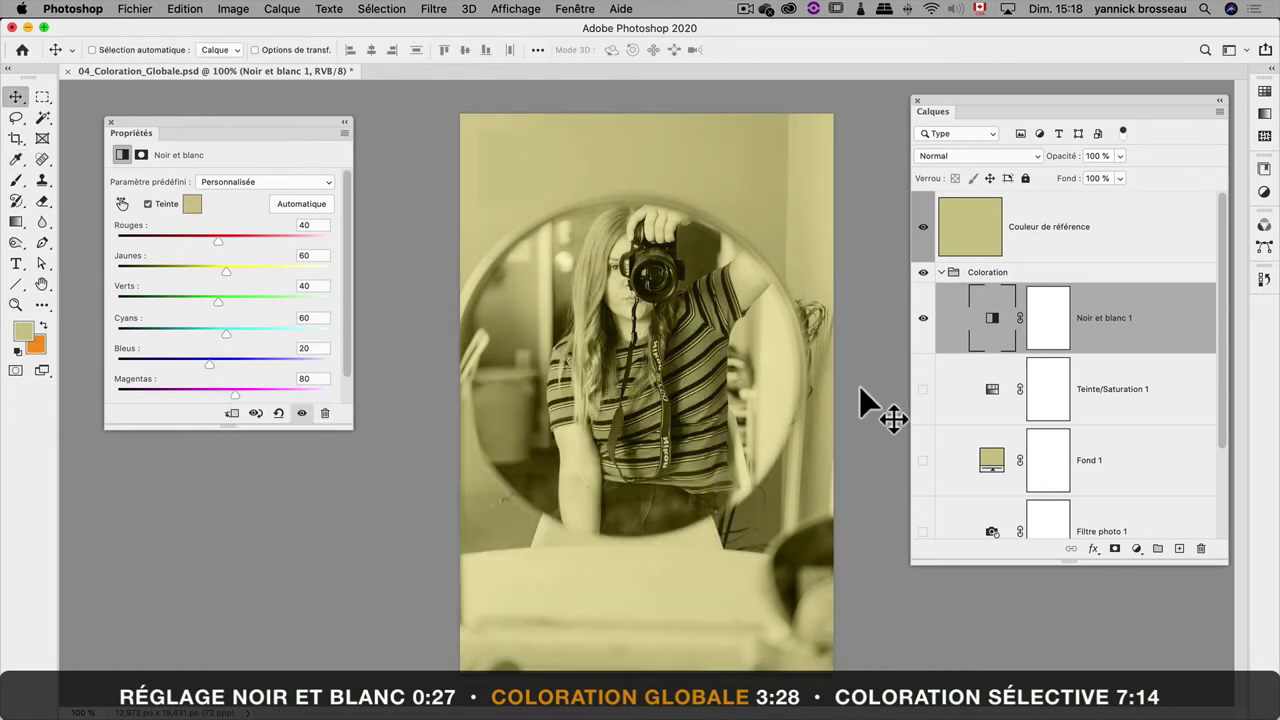
click(1120, 156)
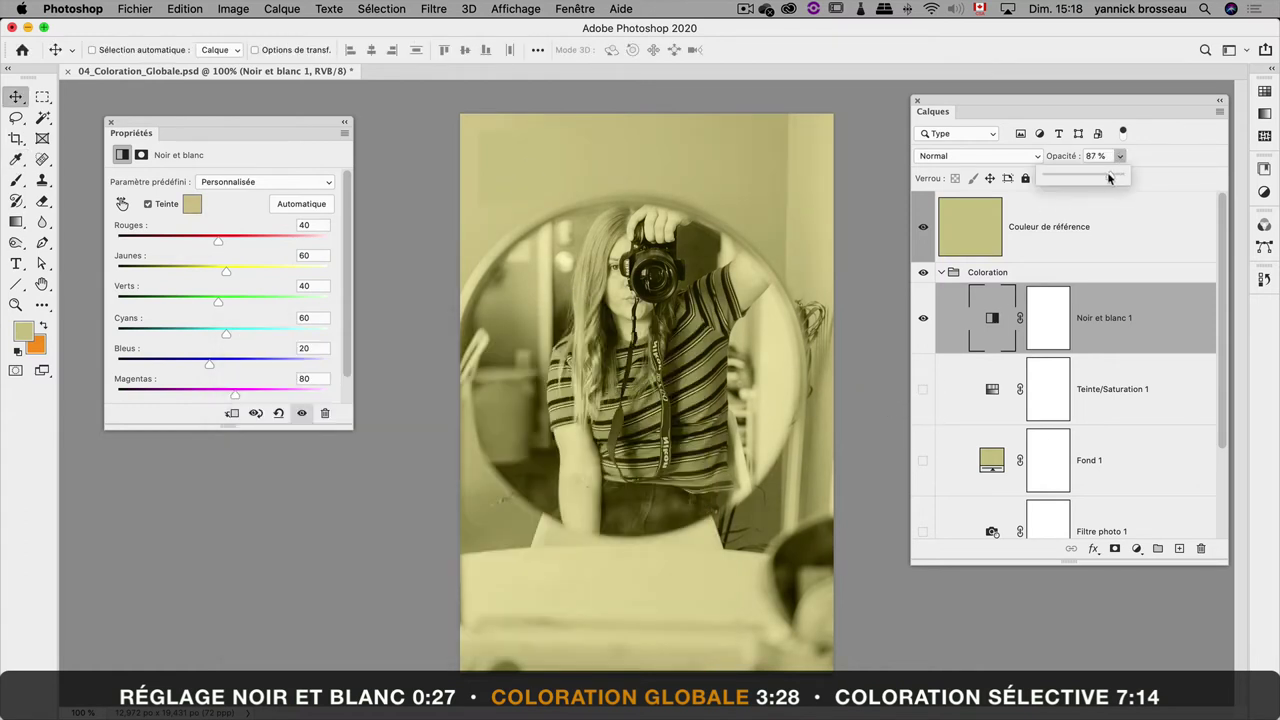
drag(1122, 178, 1084, 178)
Turn the Baisse du contraste pour la coloration curves layer back on, toggling it to compare.
scroll(970, 400, down, 5)
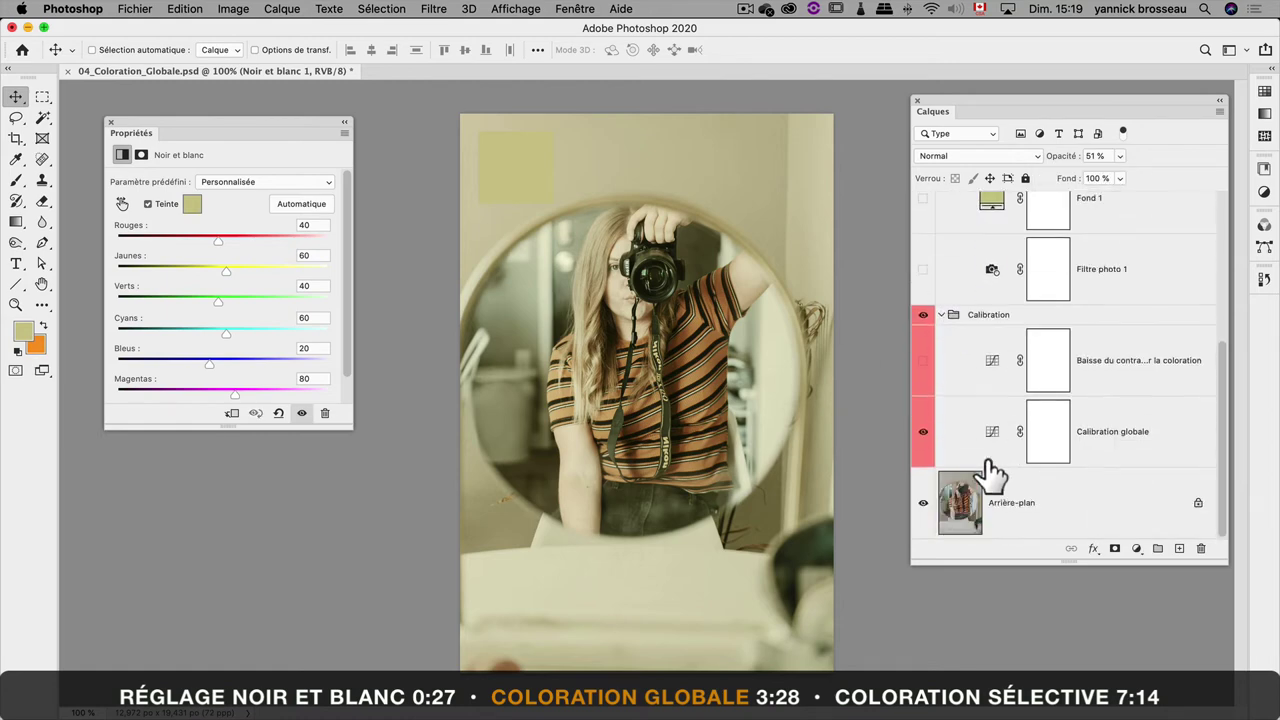
click(923, 362)
click(992, 362)
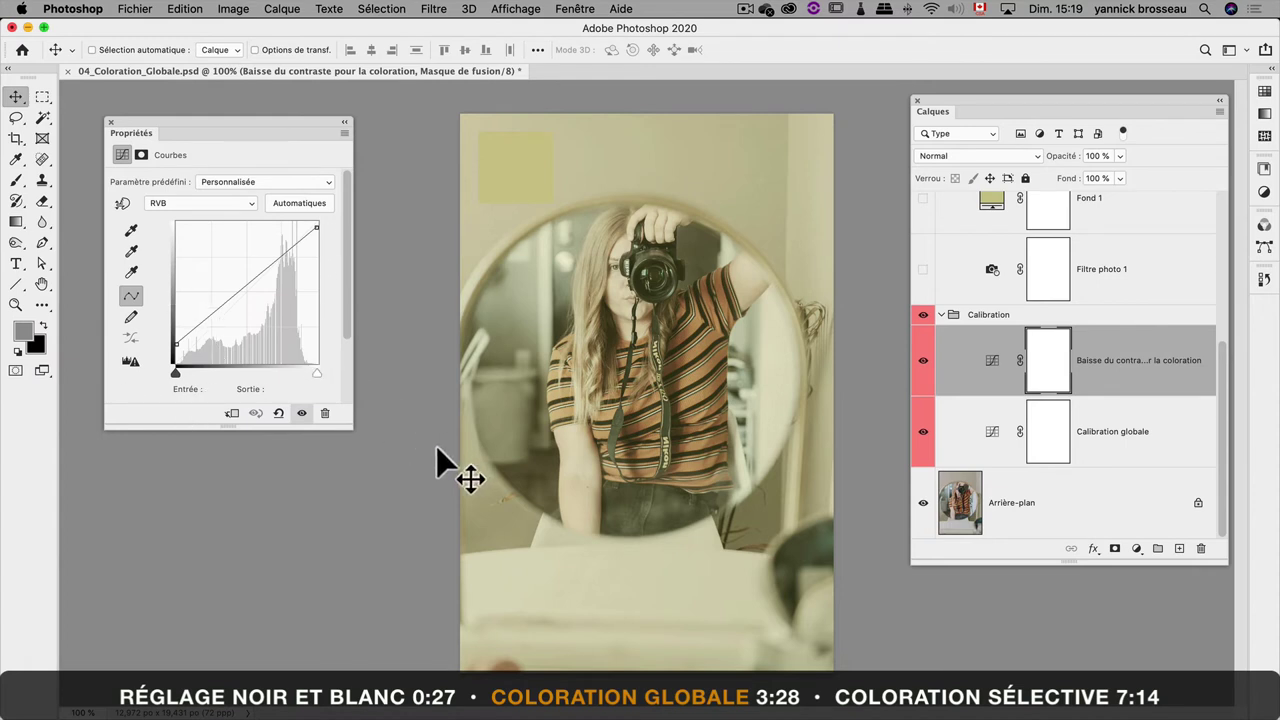
click(923, 361)
click(921, 361)
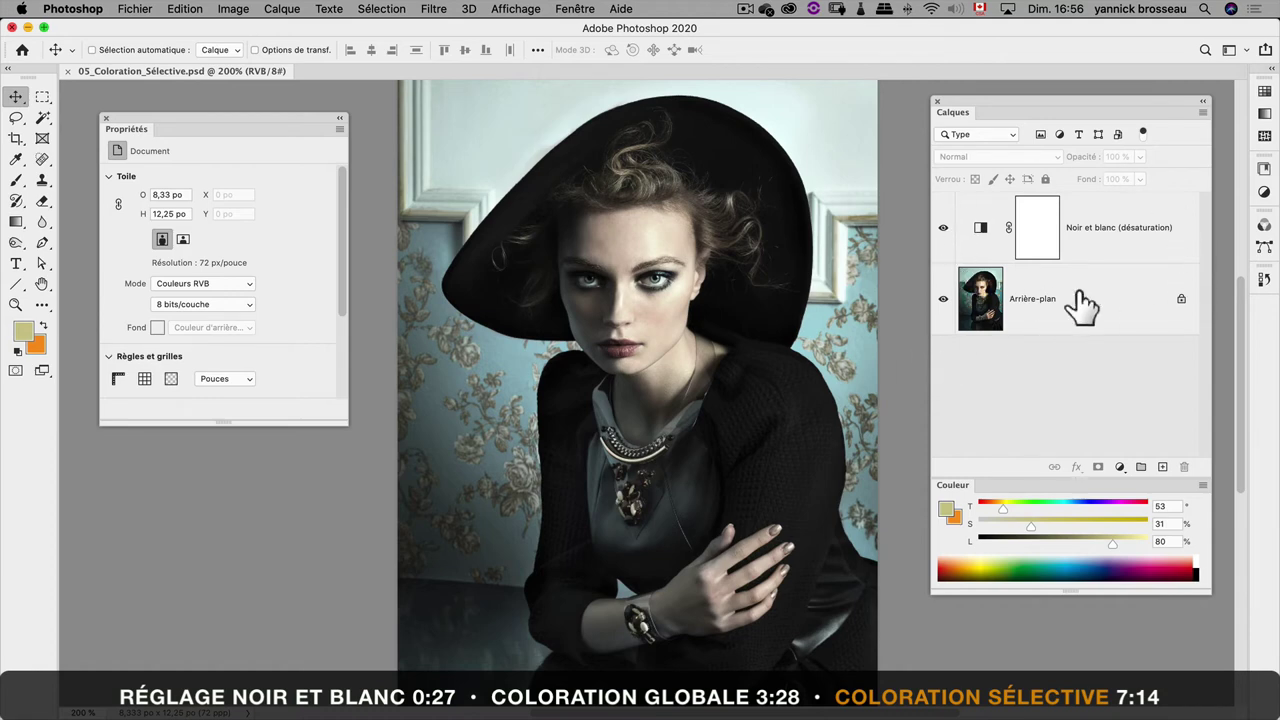
click(943, 228)
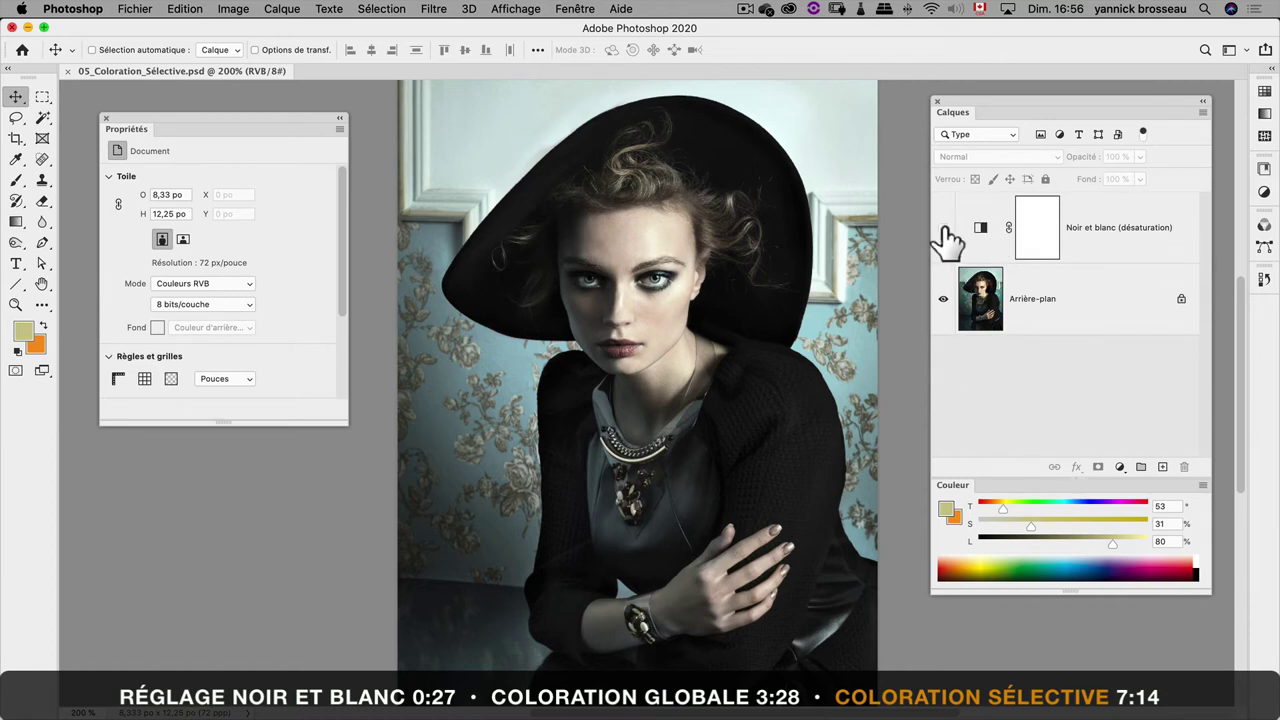
click(943, 228)
click(980, 229)
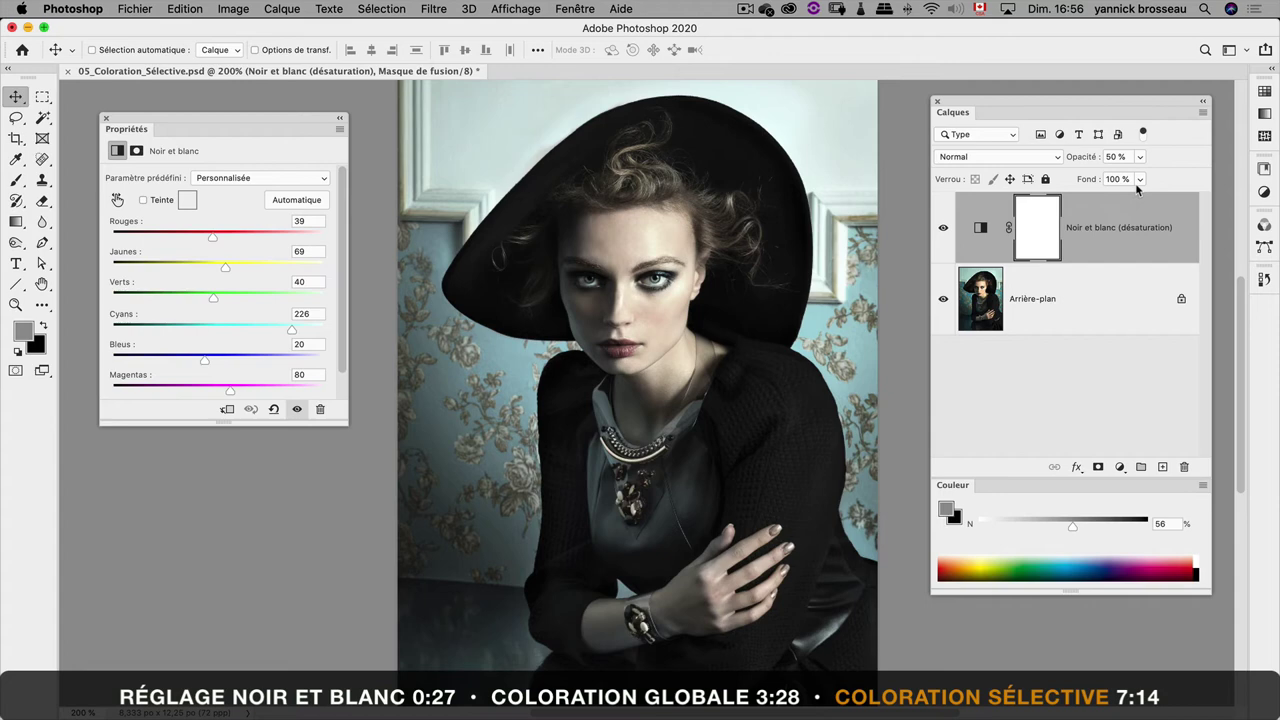
click(978, 366)
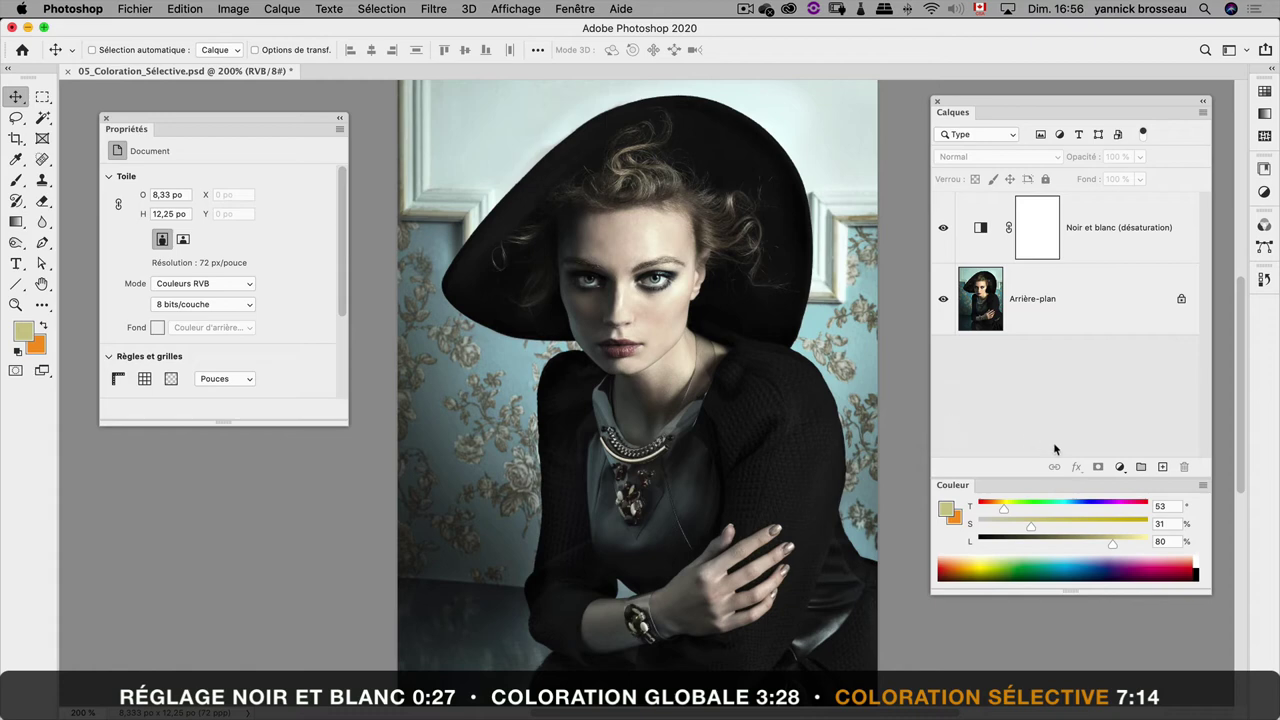
Add a Teinte/Saturation adjustment layer set to Hue -124, Saturation +55, Lightness +14.
click(1120, 466)
scroll(1180, 562, down, 2)
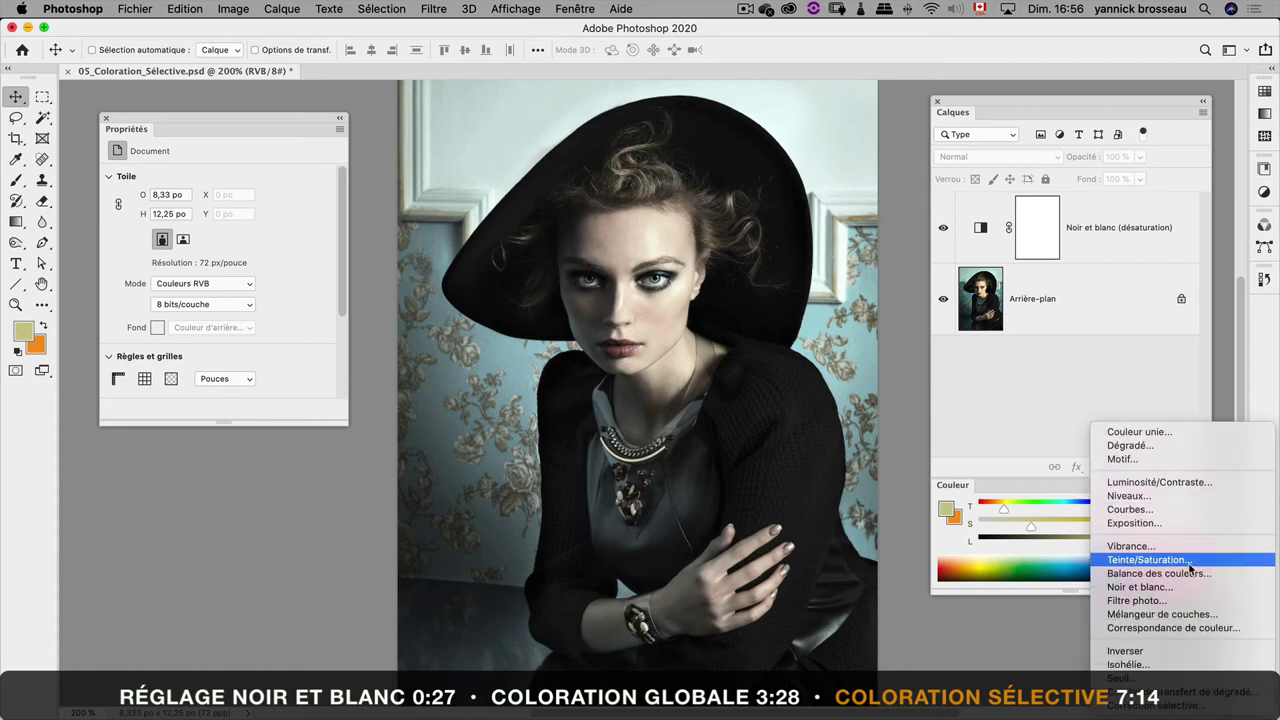
click(1150, 560)
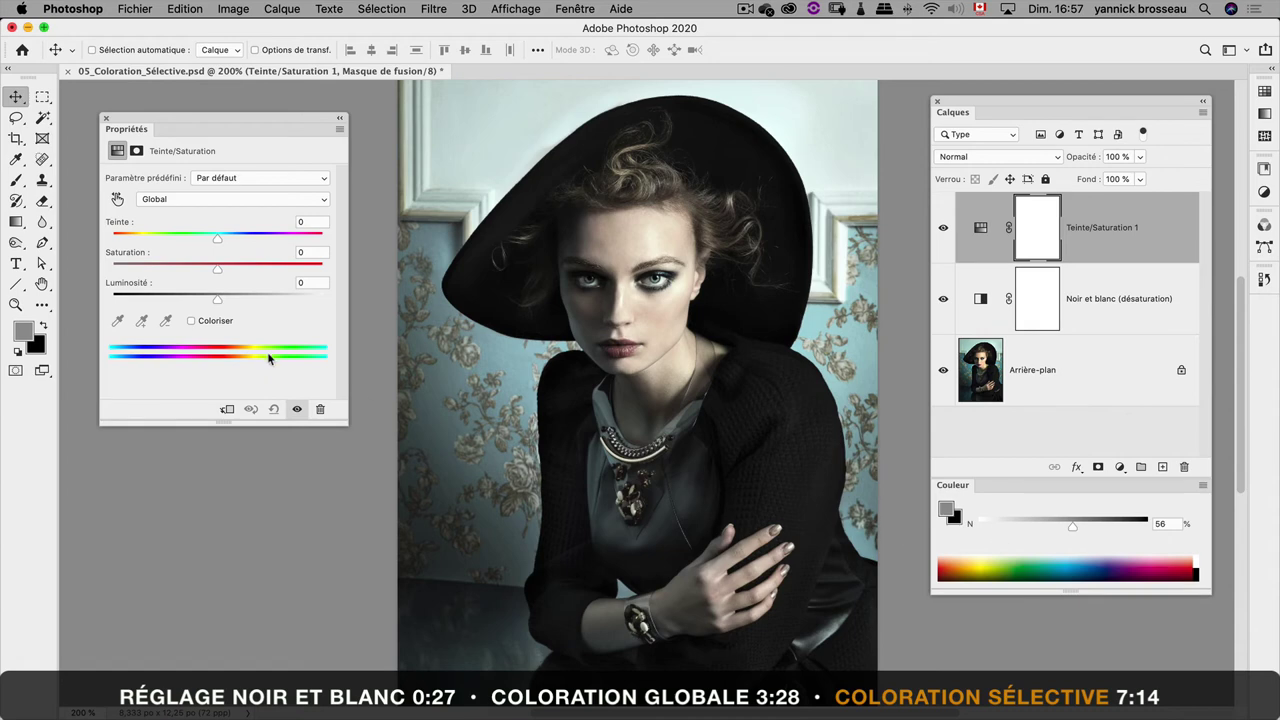
mouse_move(218, 271)
mouse_down()
mouse_move(258, 270)
mouse_move(186, 237)
mouse_move(135, 237)
mouse_up()
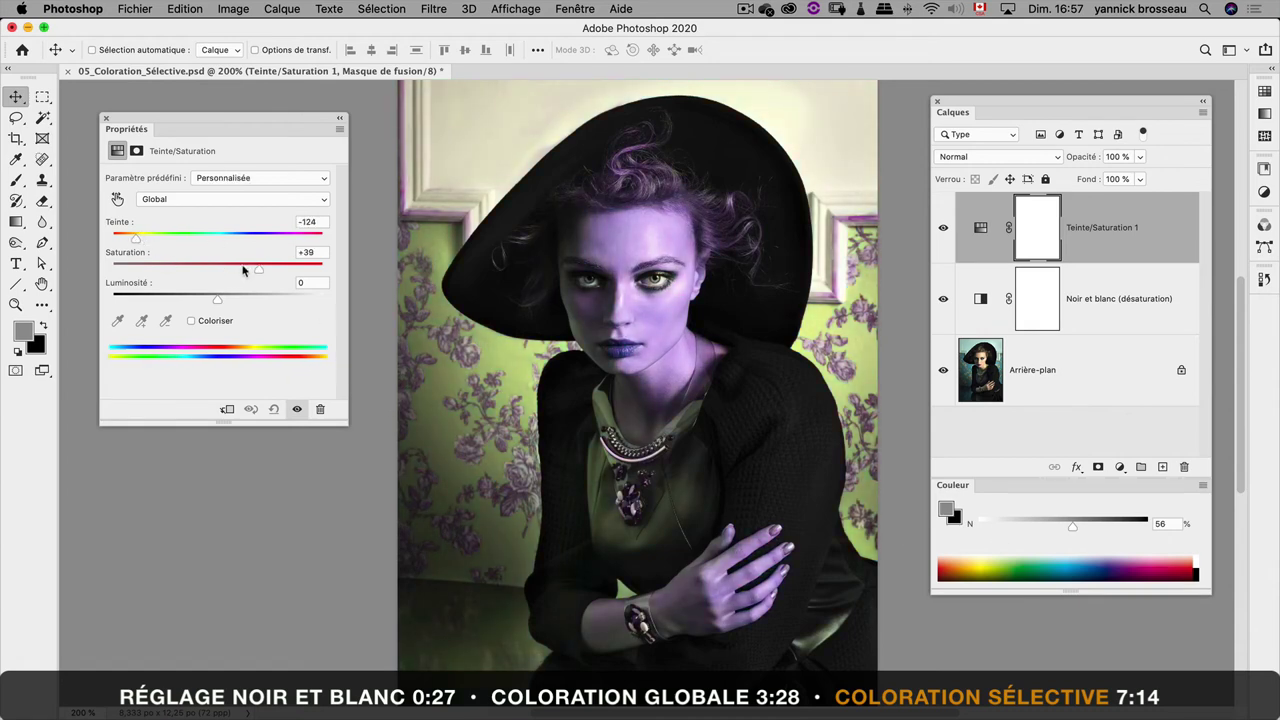
drag(217, 299, 275, 269)
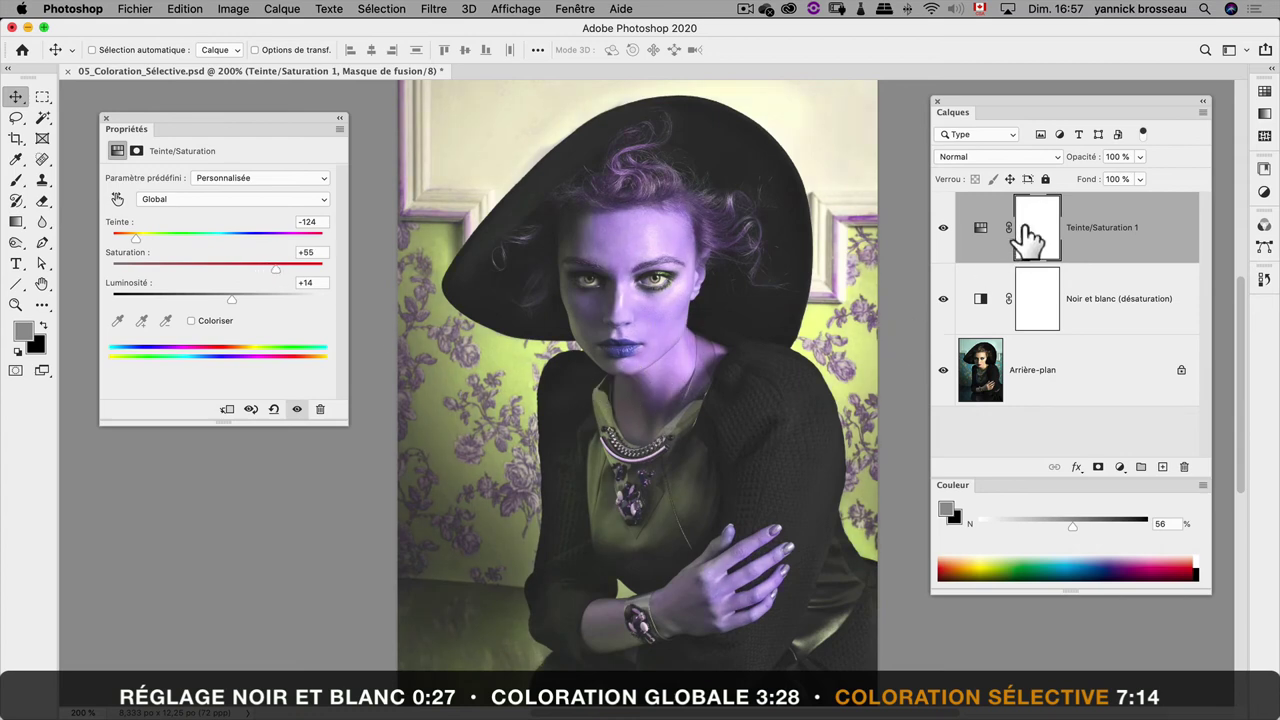
Invert the adjustment's mask to all black, reset default colours and choose the Brush.
click(1035, 233)
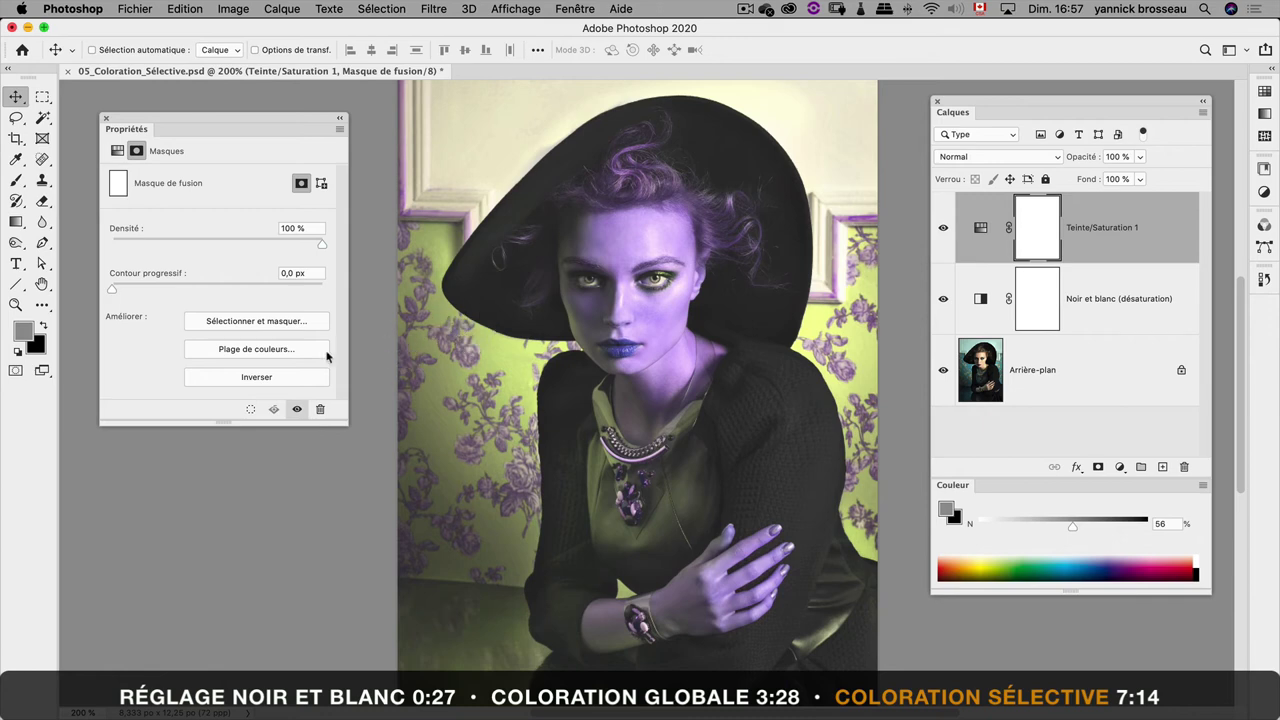
click(287, 378)
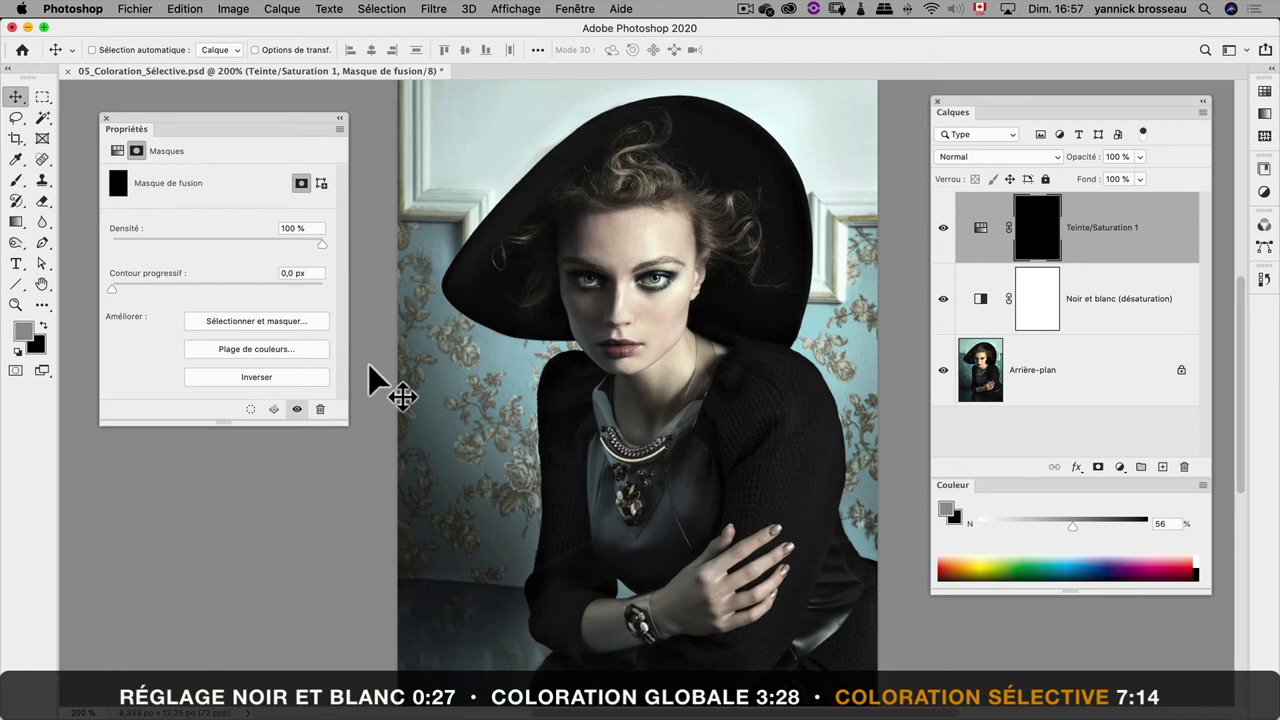
click(18, 352)
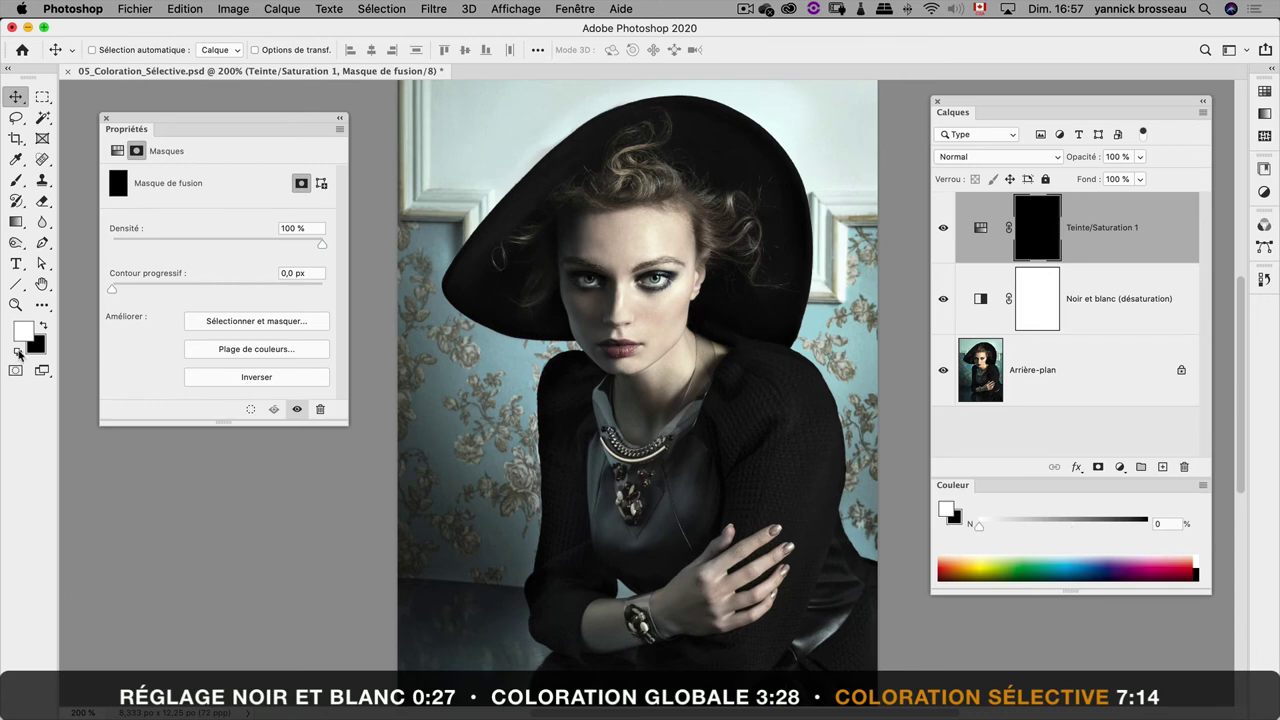
click(16, 180)
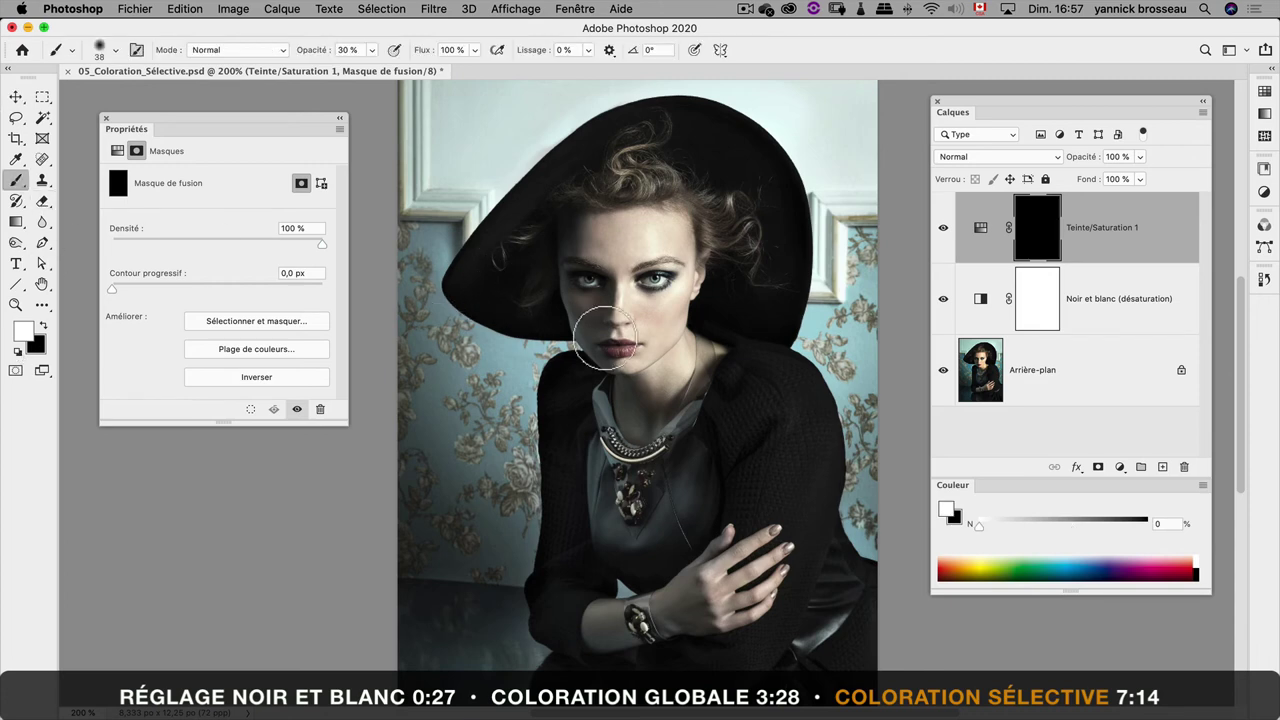
Zoom in on the lips and paint them into the mask with a smaller brush.
click(16, 304)
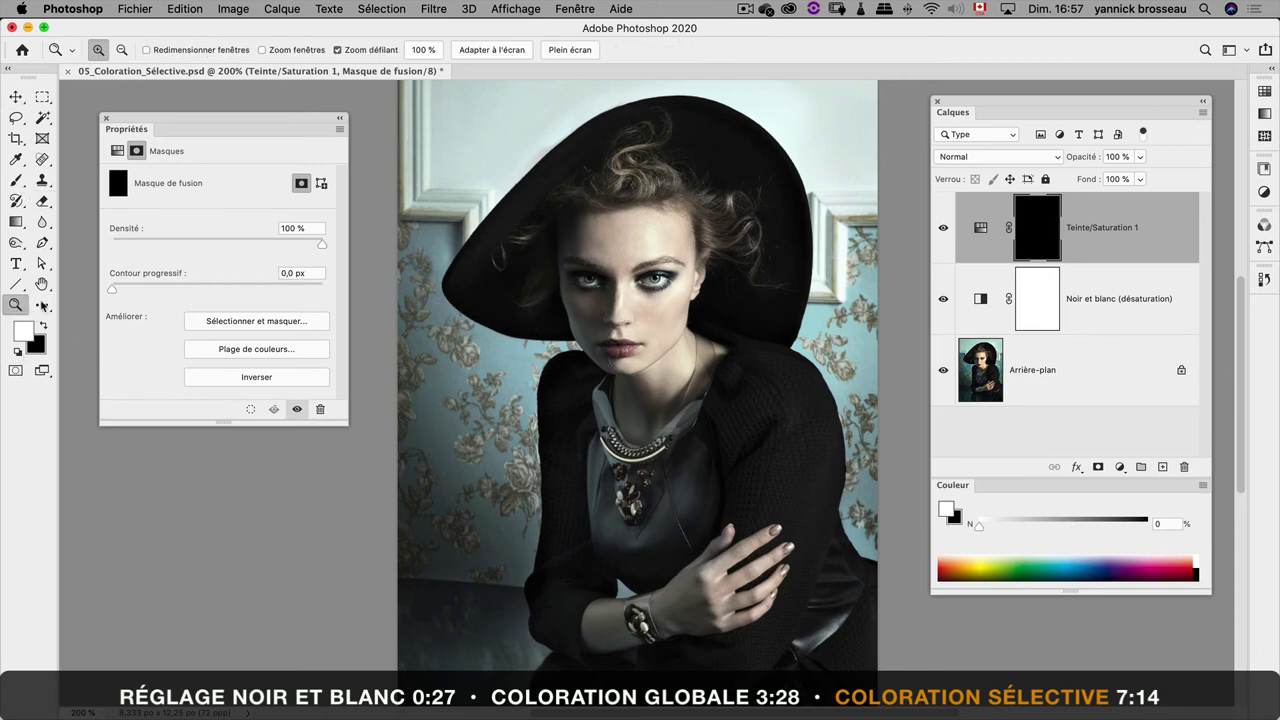
click(677, 357)
click(590, 345)
click(590, 345)
click(590, 345)
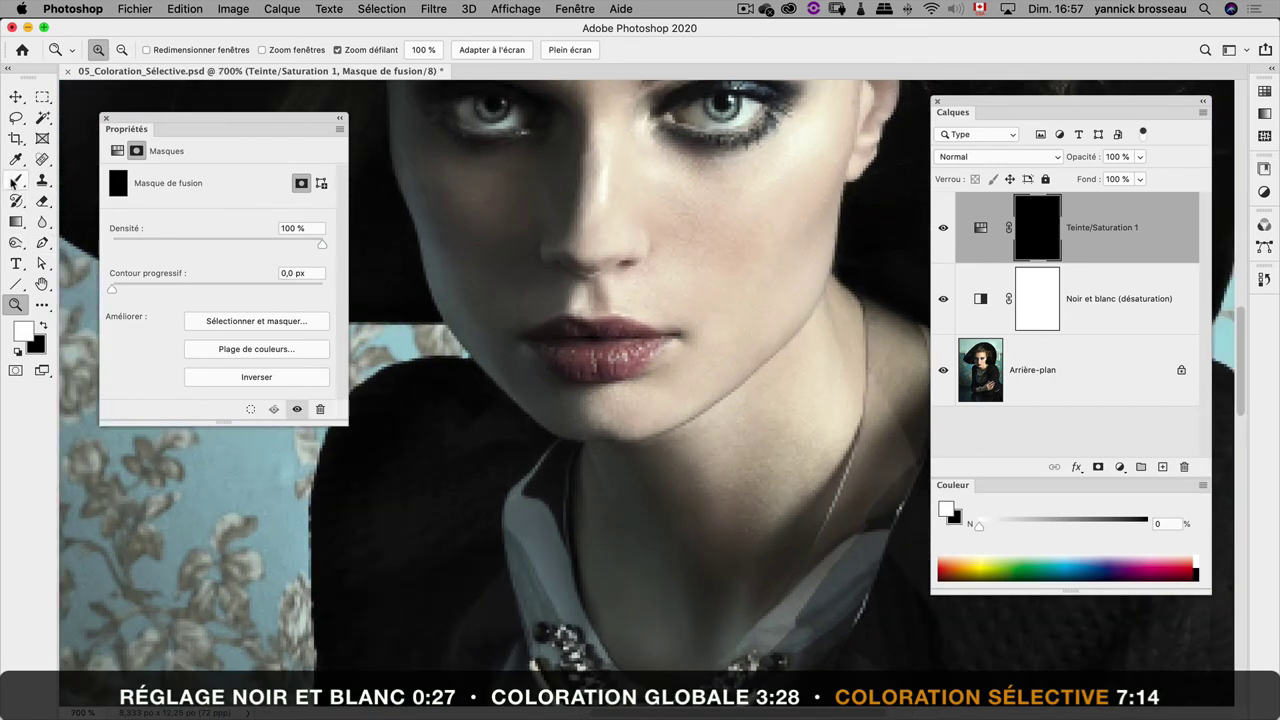
key(b)
drag(590, 355, 521, 350)
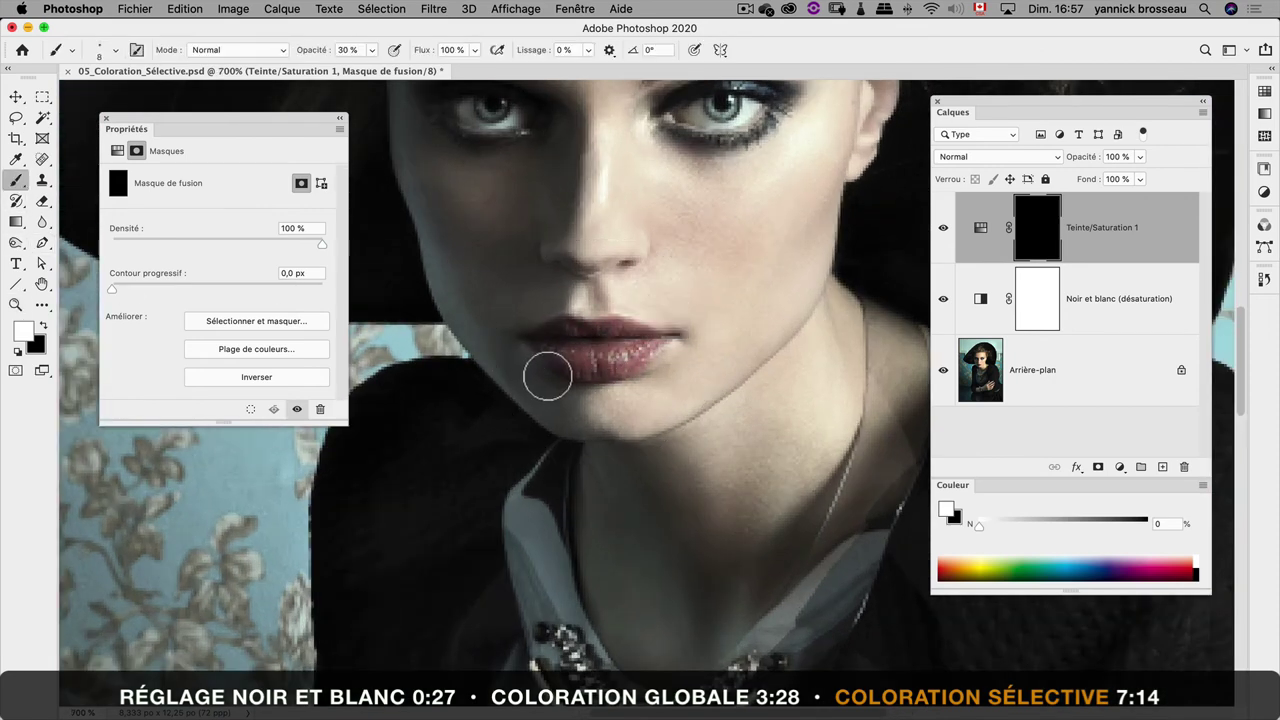
mouse_move(547, 377)
mouse_down()
mouse_move(655, 365)
mouse_move(646, 358)
mouse_up()
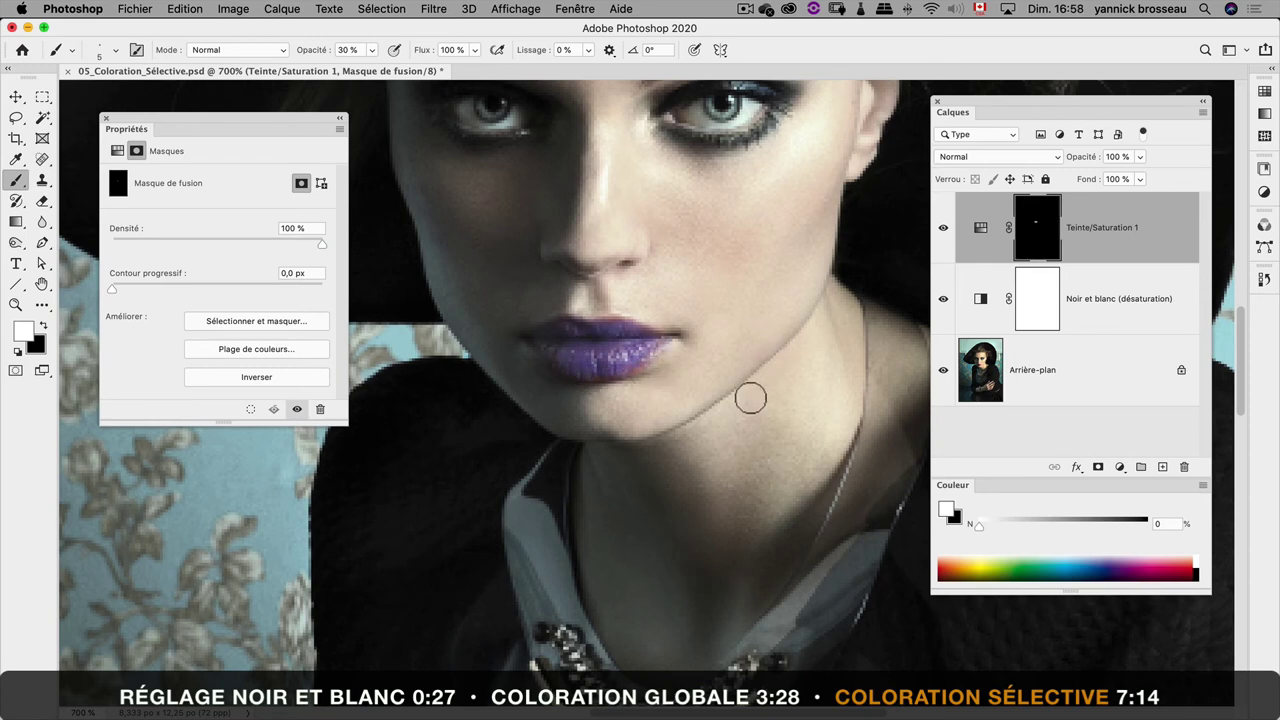
Retune the lip colour to Hue -16, Saturation +66, Lightness +14 and compare before/after.
click(980, 240)
drag(137, 240, 206, 240)
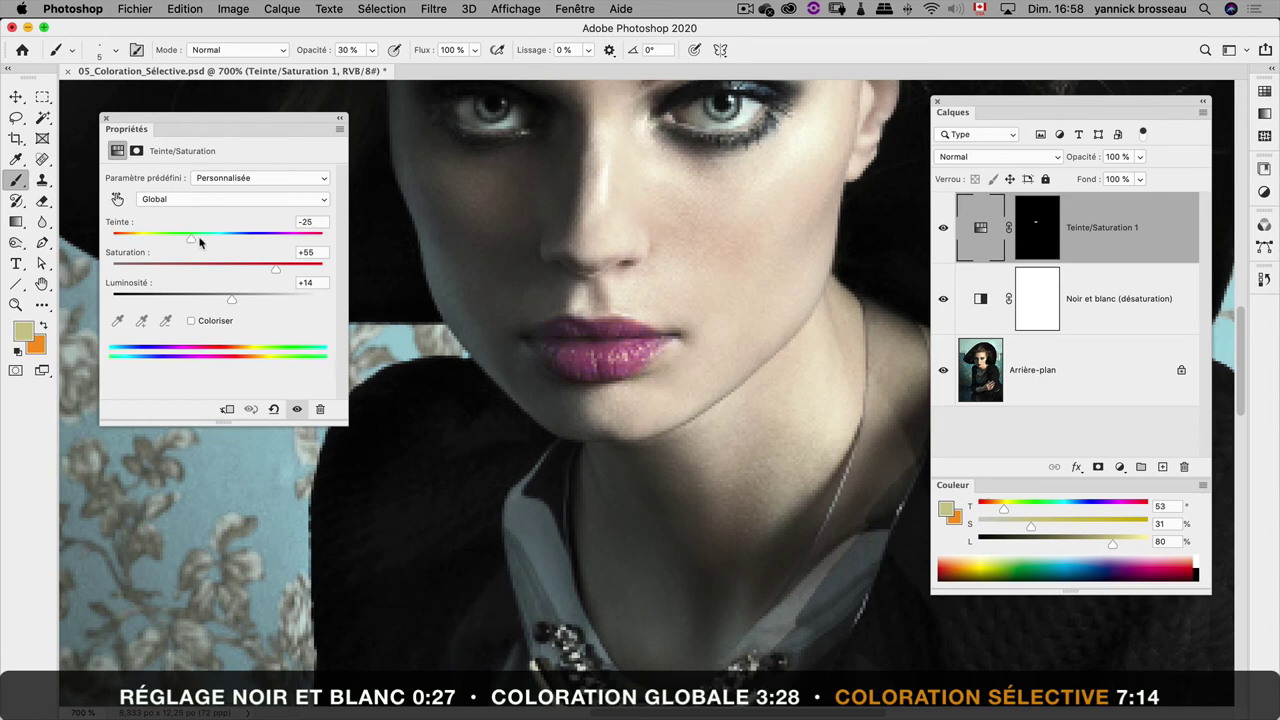
mouse_move(277, 270)
mouse_down()
mouse_move(303, 270)
mouse_move(287, 270)
mouse_up()
mouse_move(212, 237)
mouse_down()
mouse_move(243, 240)
mouse_move(160, 240)
mouse_move(226, 240)
mouse_move(200, 240)
mouse_up()
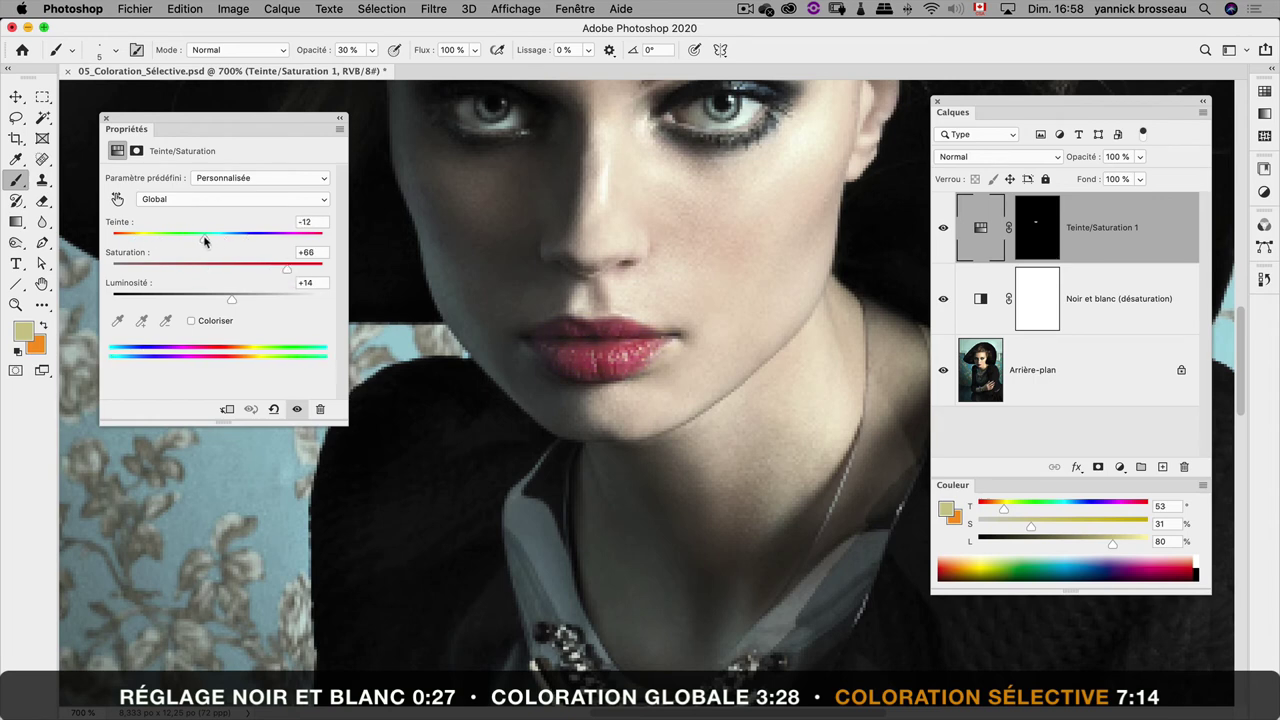
click(943, 228)
click(943, 228)
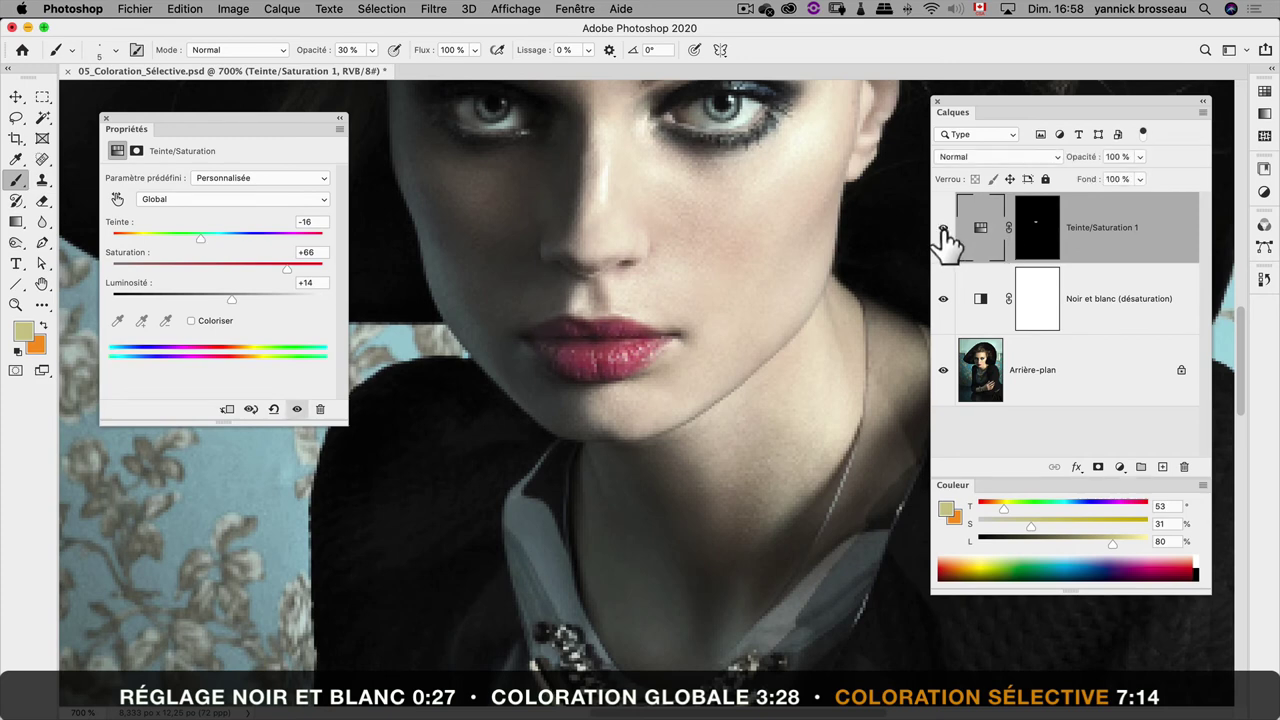
Lower the lip adjustment layer to 68% opacity and pan up to the hair.
click(1139, 157)
drag(1145, 177, 1119, 180)
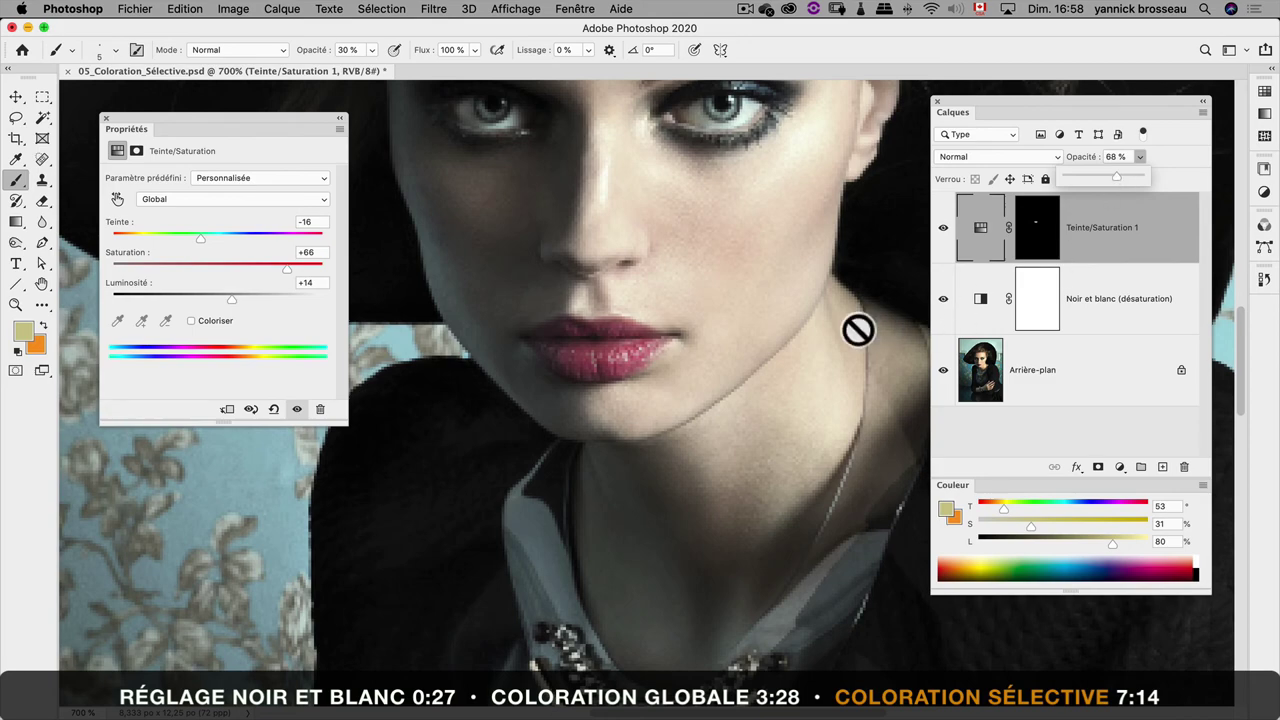
key(v)
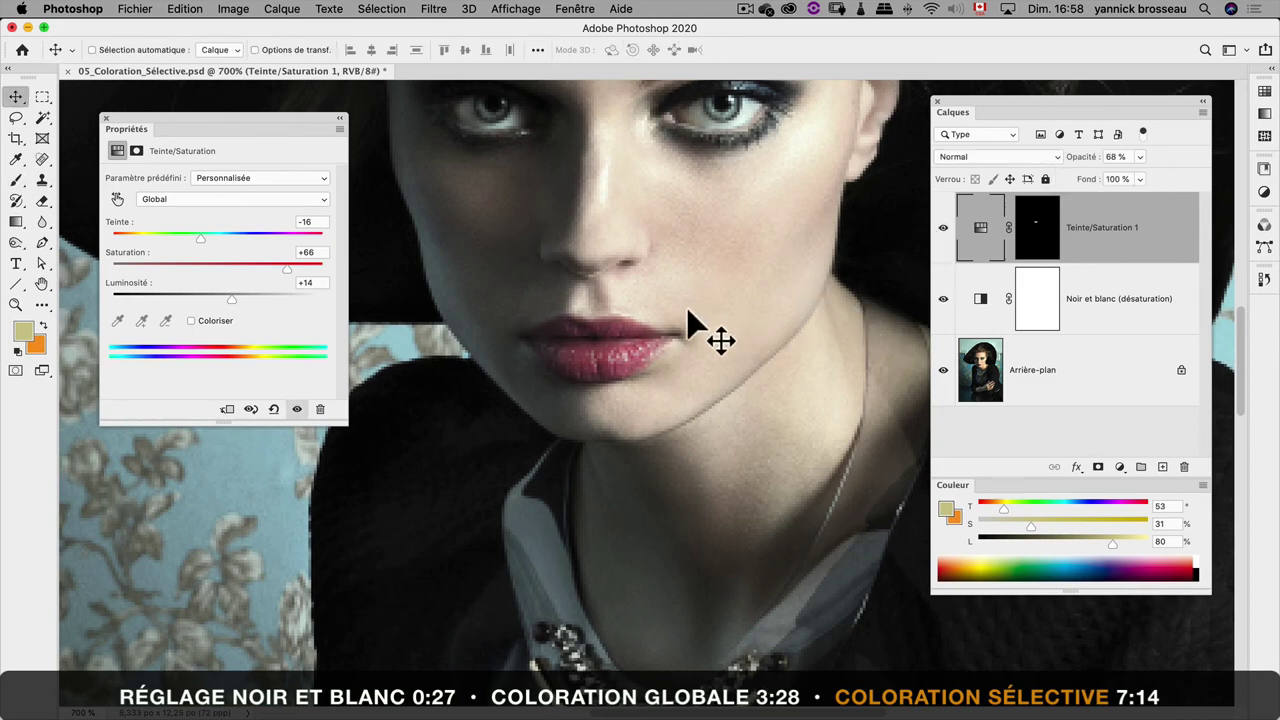
drag(688, 325, 680, 591)
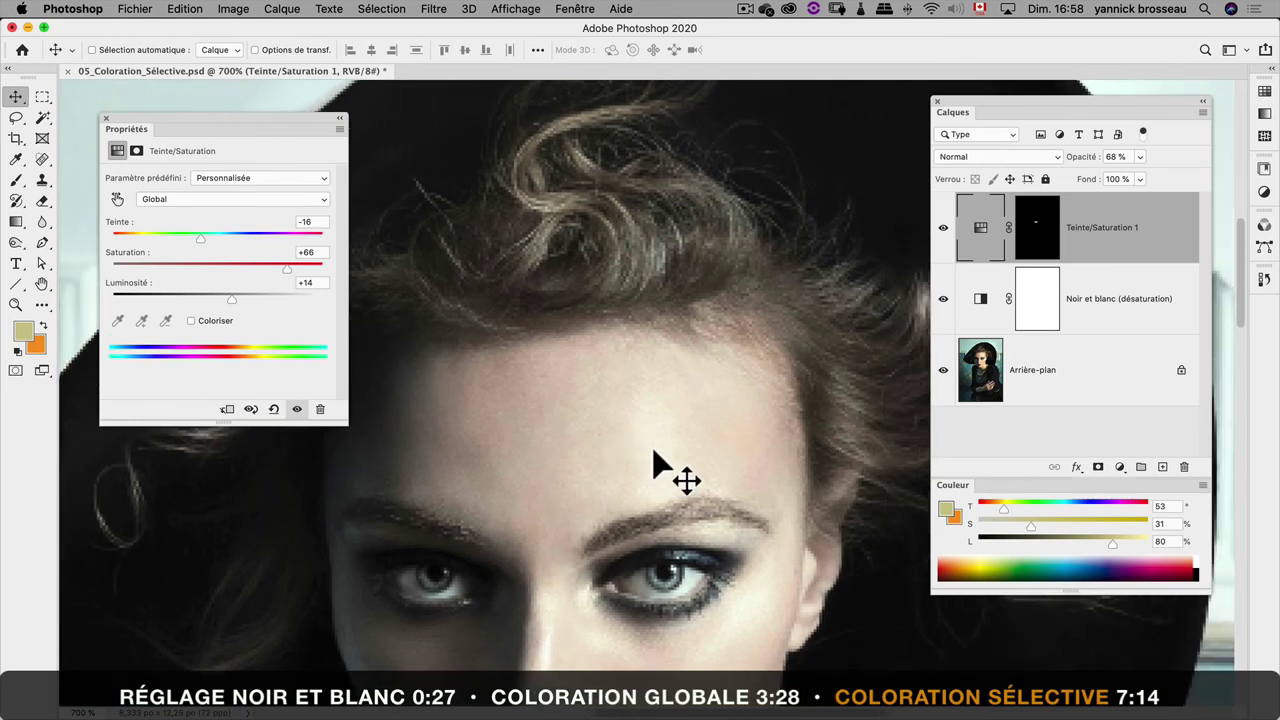
Create a new layer named Coloration cheveux in Couleur blend mode.
click(106, 118)
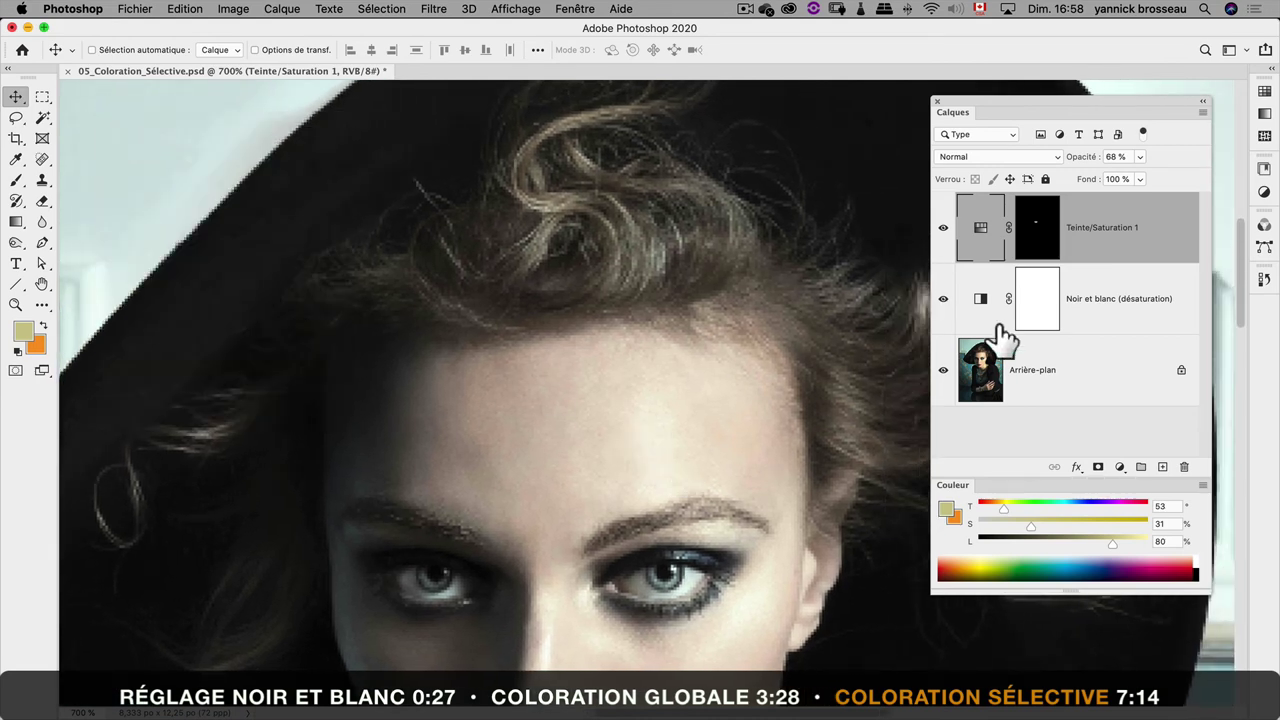
click(1162, 467)
double_click(1025, 228)
text(Cheveux)
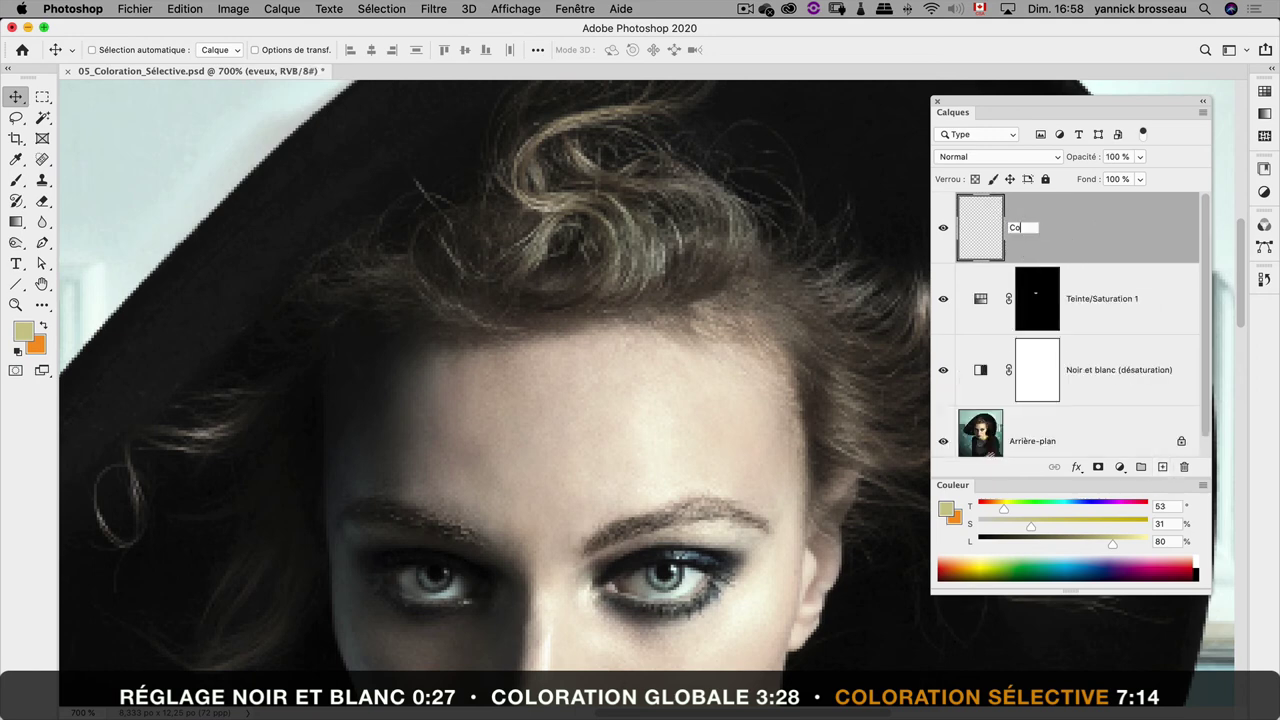
text(tion che)
text(veux)
key(Return)
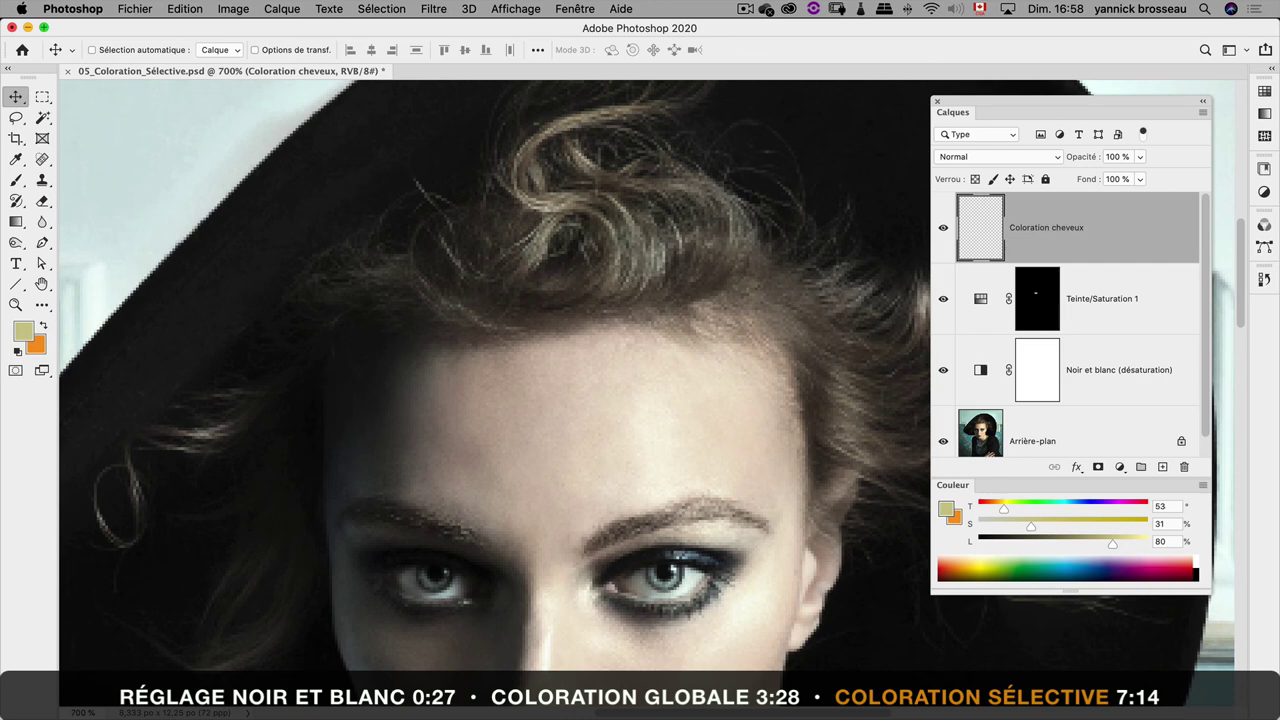
click(1021, 157)
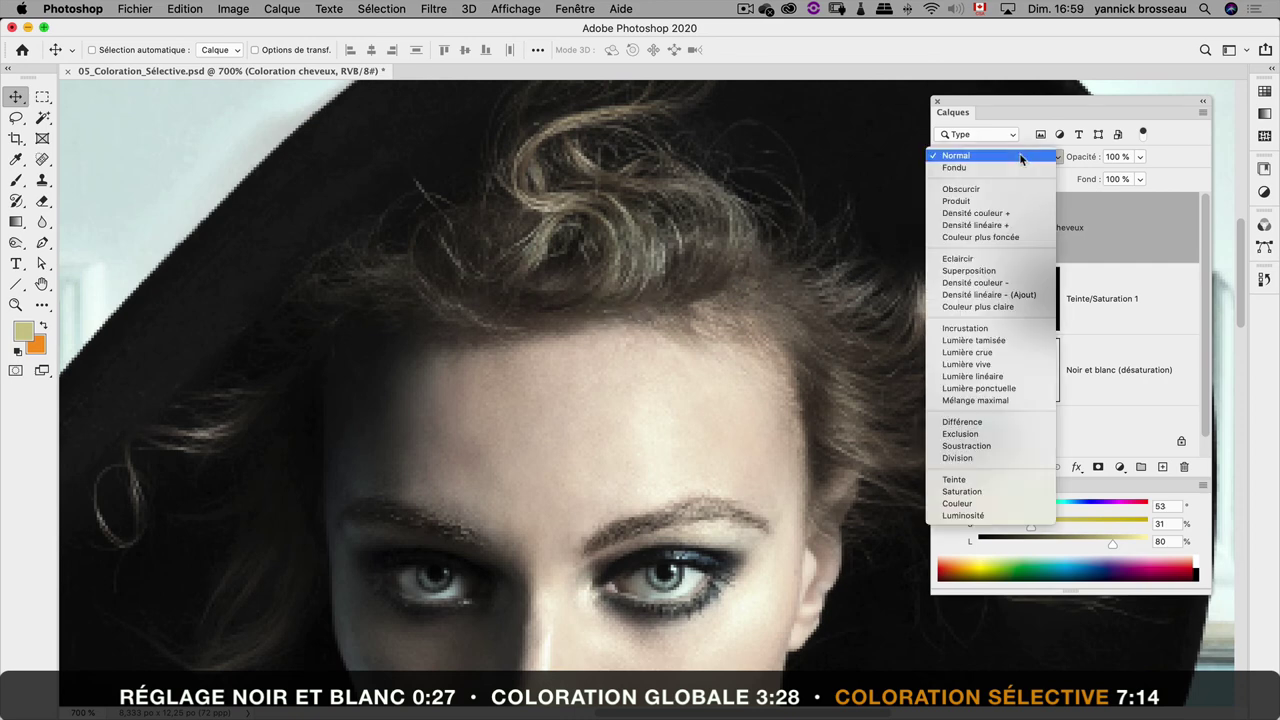
click(1012, 503)
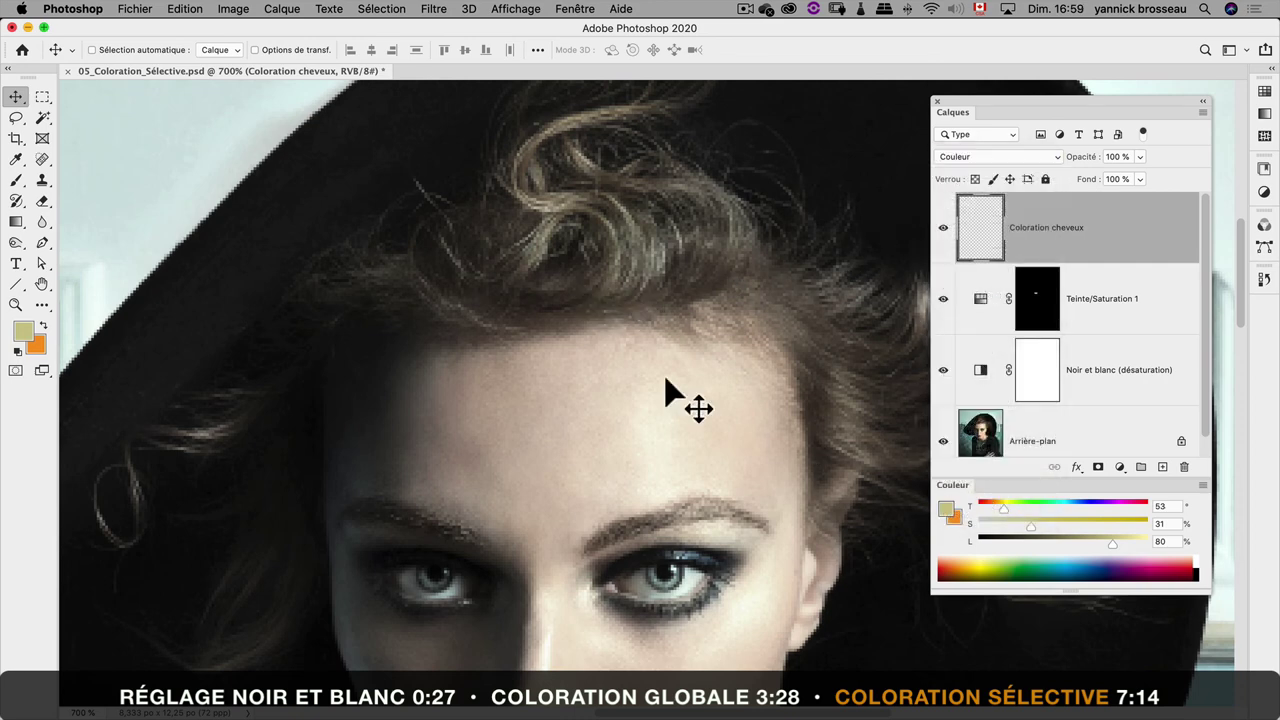
Paint bright yellow over the top, right-side and forehead hair curls.
key(b)
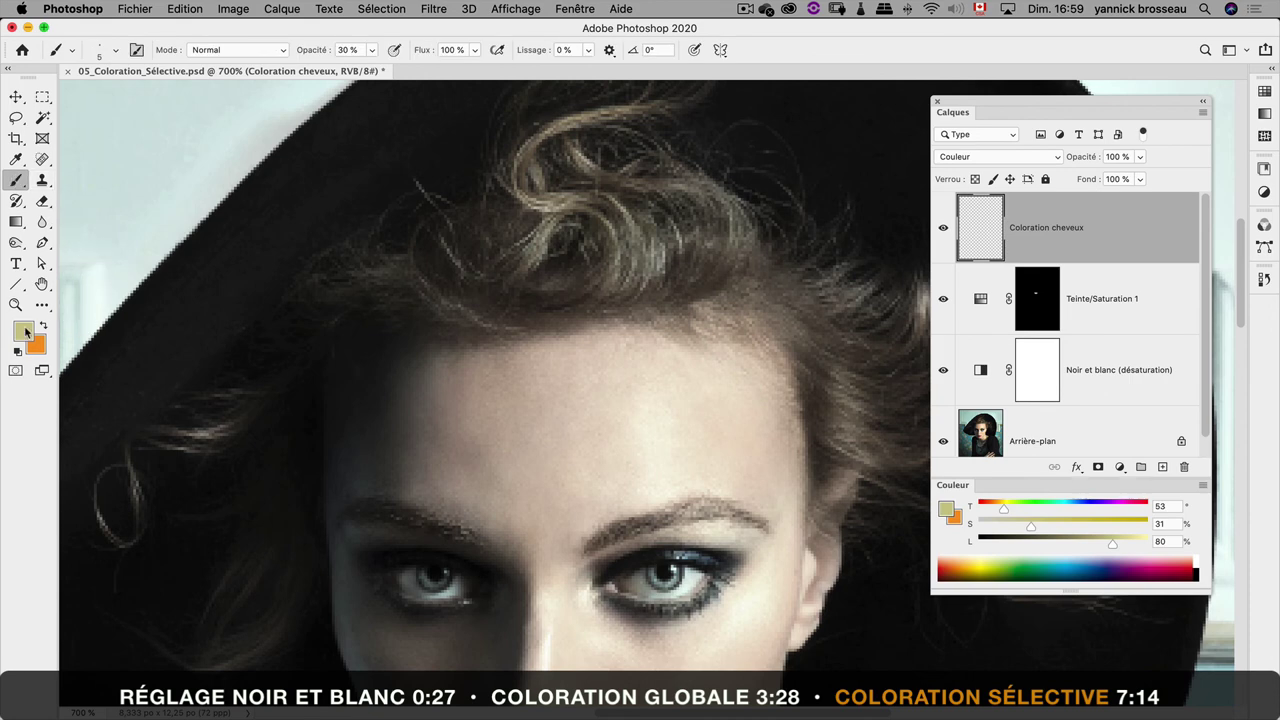
click(25, 330)
drag(377, 389, 428, 389)
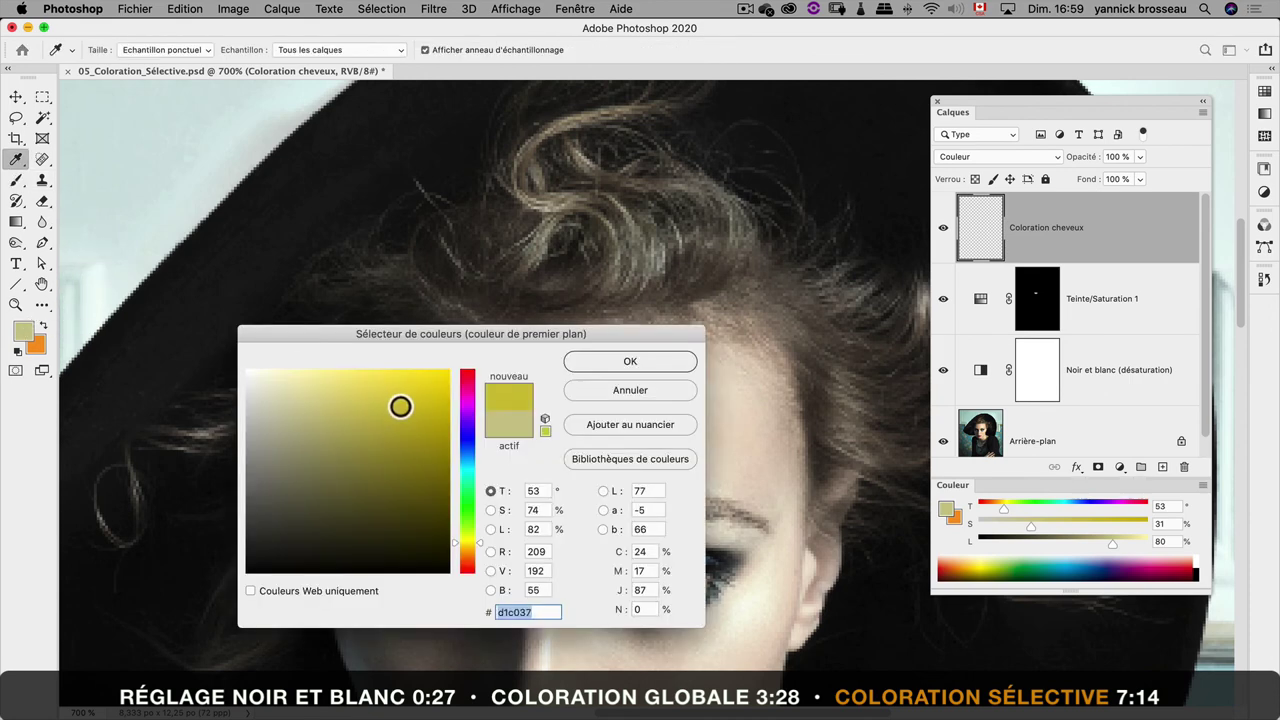
click(625, 363)
mouse_move(563, 251)
mouse_down()
mouse_move(517, 283)
mouse_move(543, 237)
mouse_move(517, 232)
mouse_move(571, 223)
mouse_up()
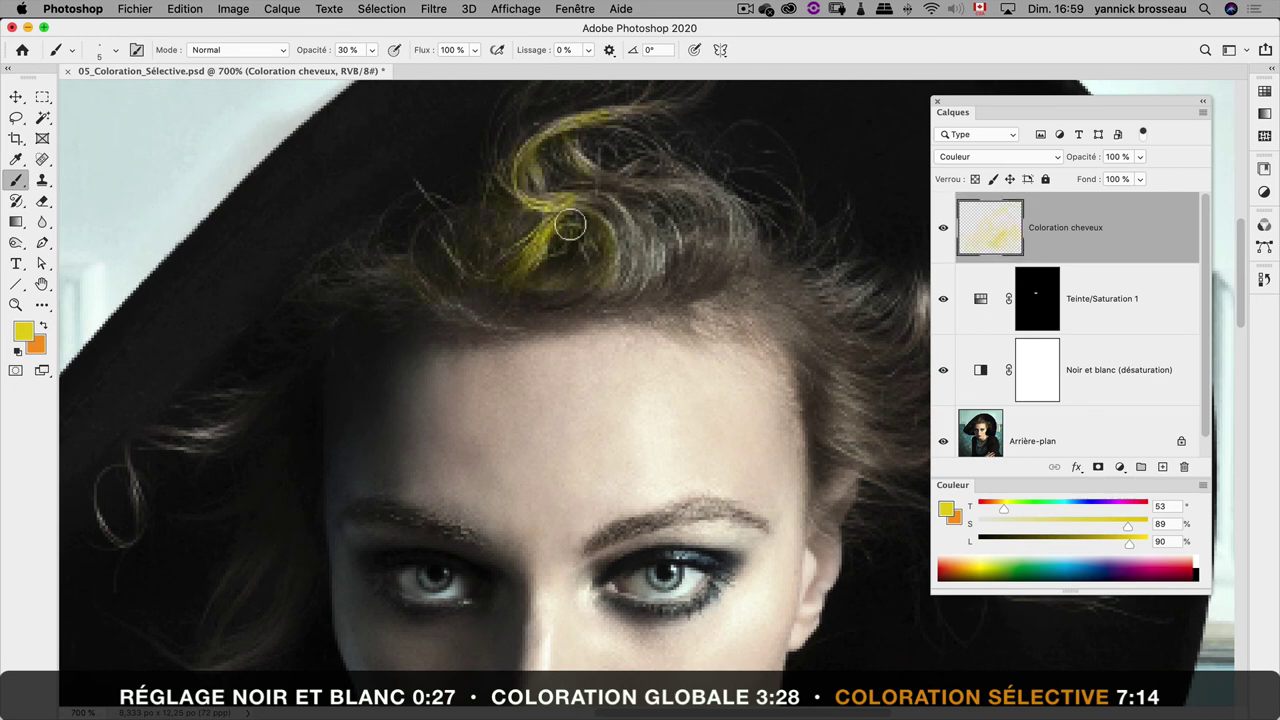
drag(669, 206, 591, 301)
mouse_move(609, 143)
mouse_down()
mouse_move(694, 271)
mouse_move(740, 223)
mouse_up()
mouse_move(388, 293)
mouse_down()
mouse_move(429, 305)
mouse_move(457, 223)
mouse_move(646, 273)
mouse_move(717, 203)
mouse_up()
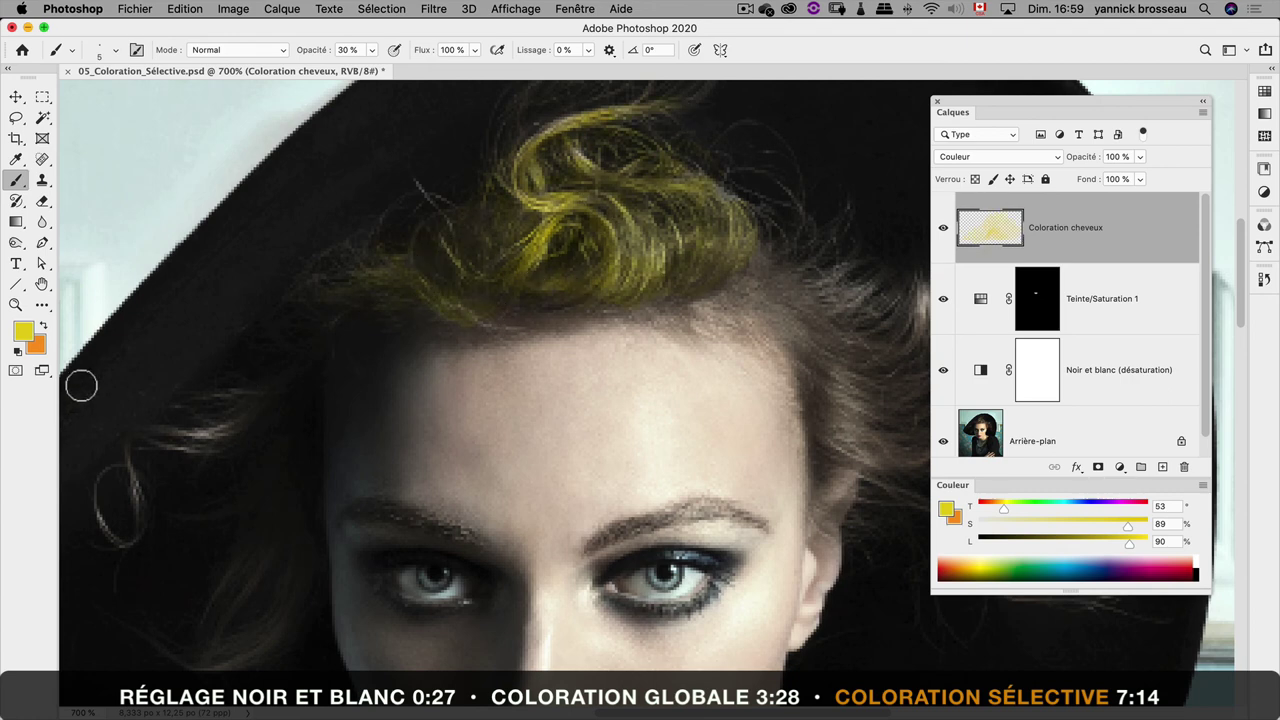
Switch to golden-orange c38d2f and paint the central curls and hair to their right.
click(23, 331)
click(467, 551)
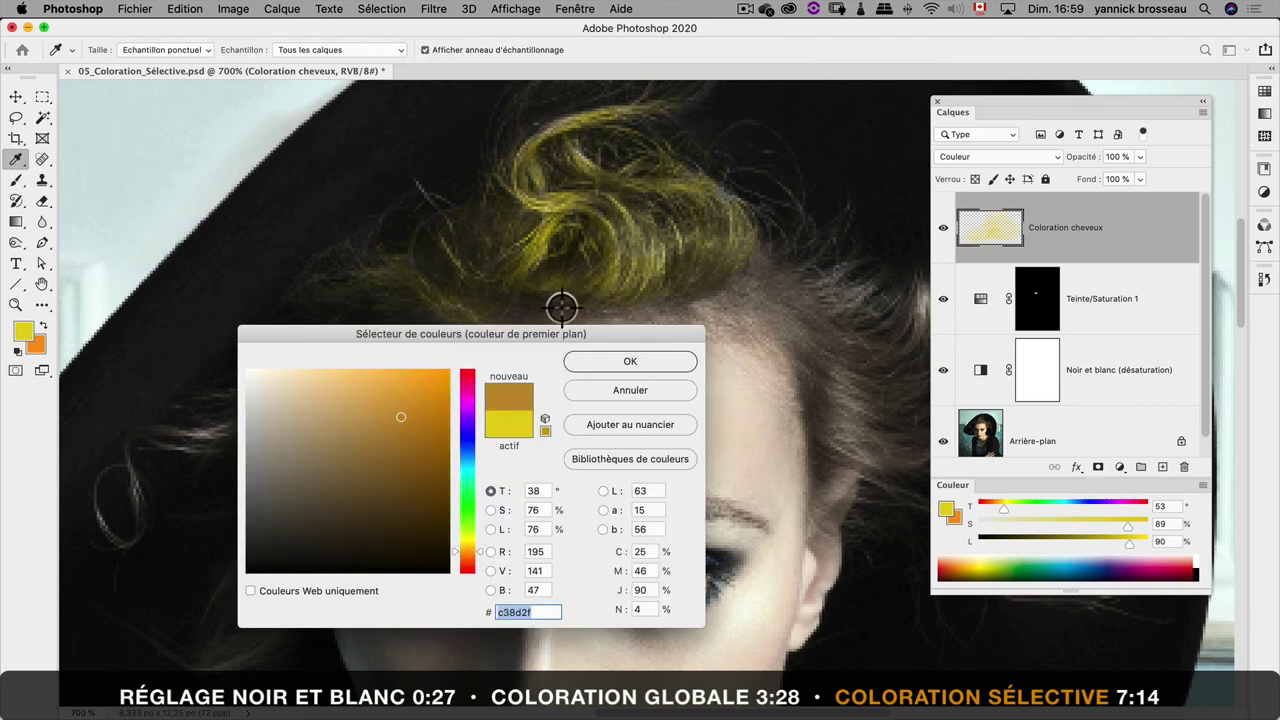
key(Return)
mouse_move(618, 283)
mouse_down()
mouse_move(646, 209)
mouse_move(600, 257)
mouse_move(549, 179)
mouse_move(488, 319)
mouse_up()
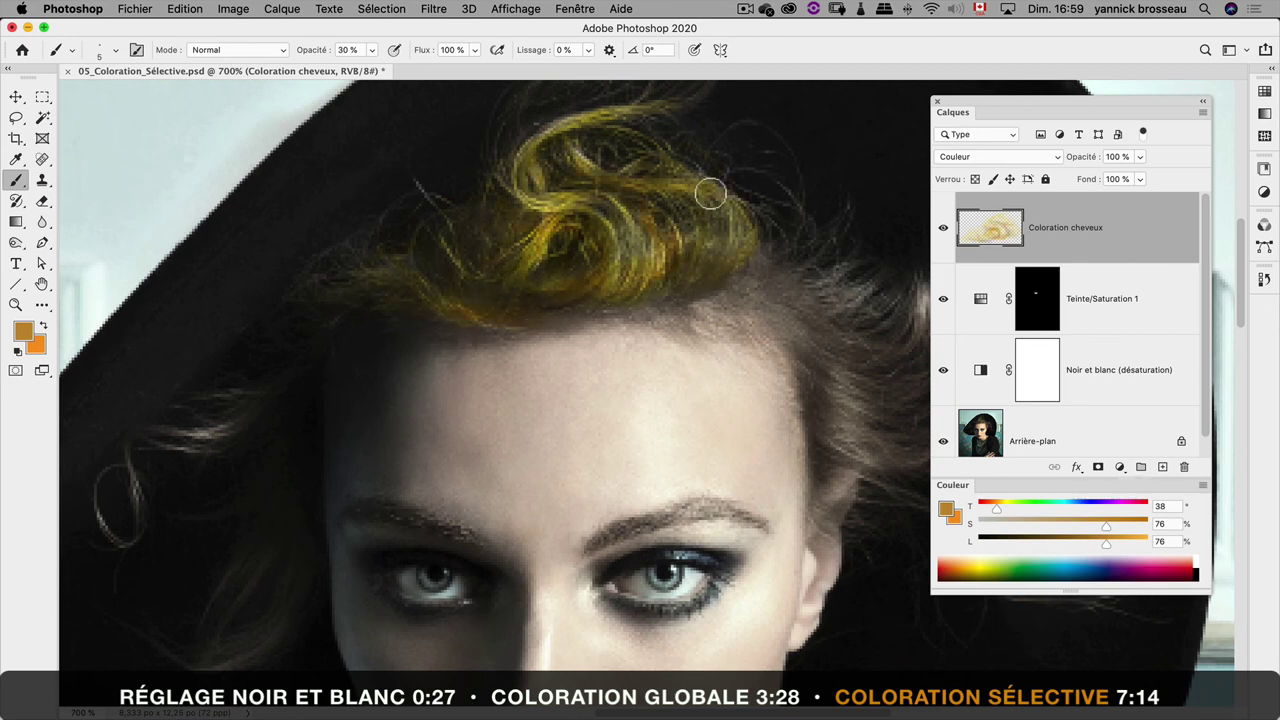
drag(760, 263, 794, 283)
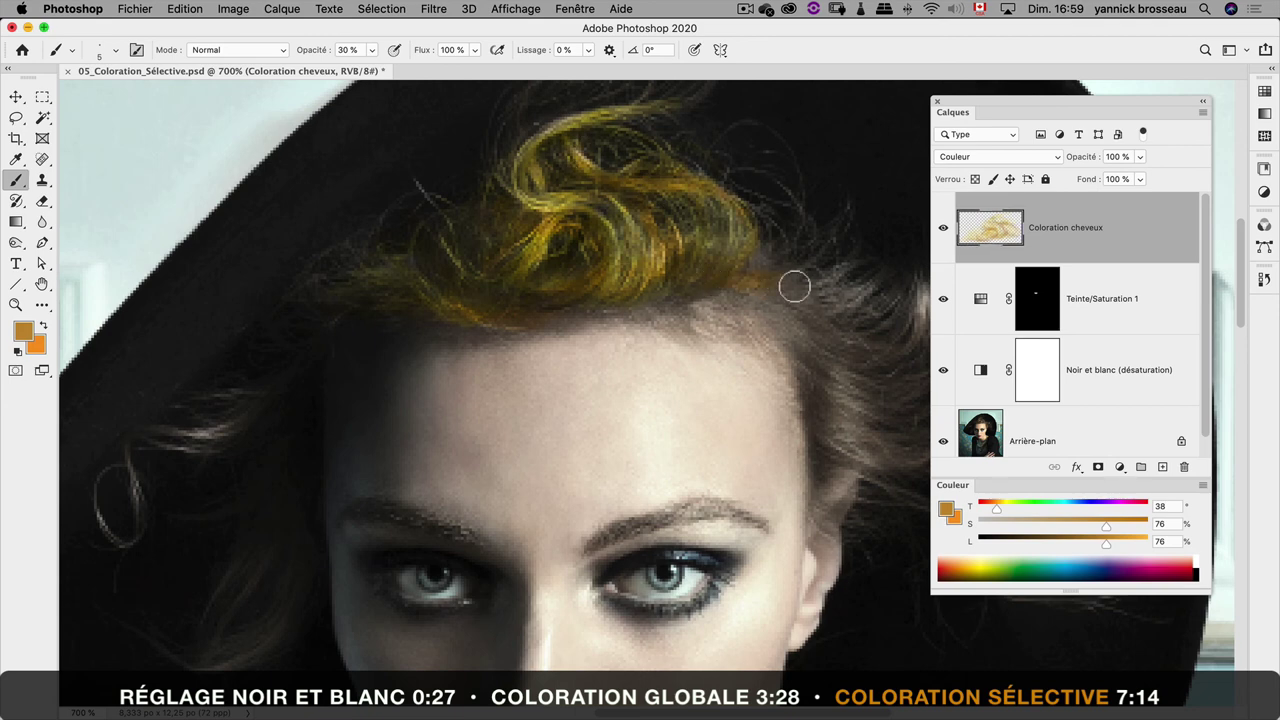
Zoom out to the whole face and lower the hair layer opacity to 58%.
key(z)
alt+click(651, 305)
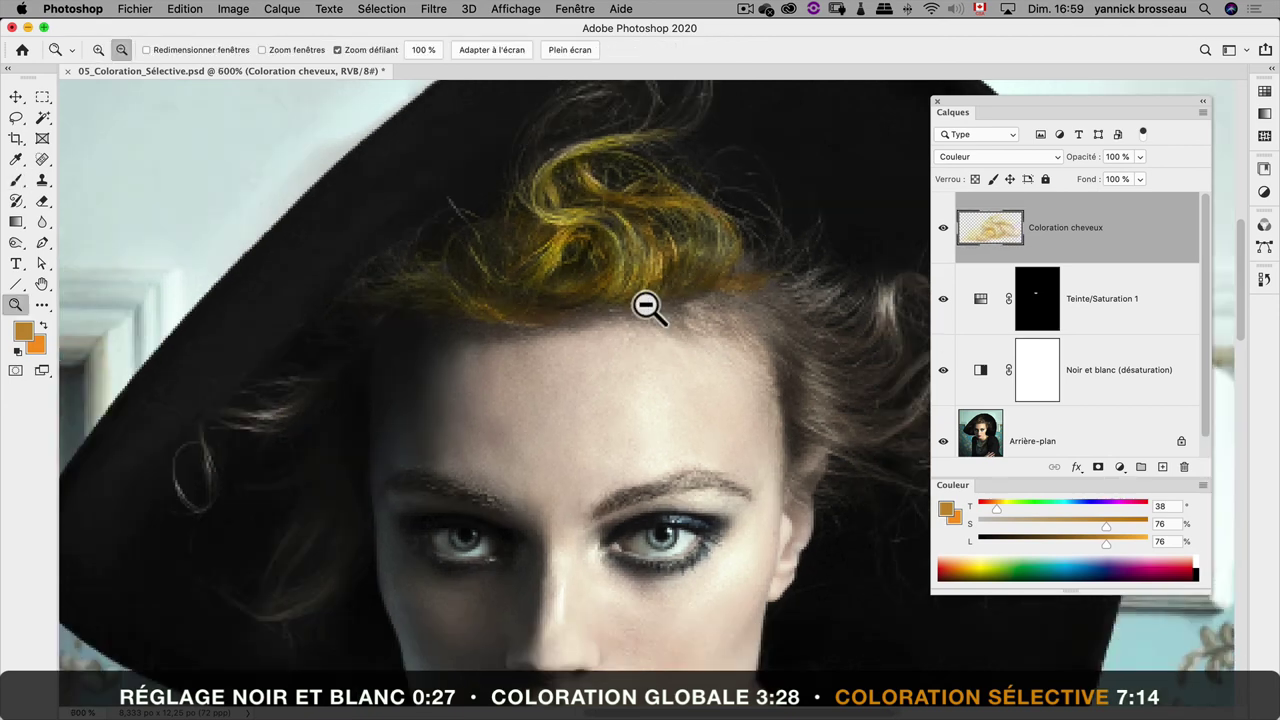
alt+click(700, 296)
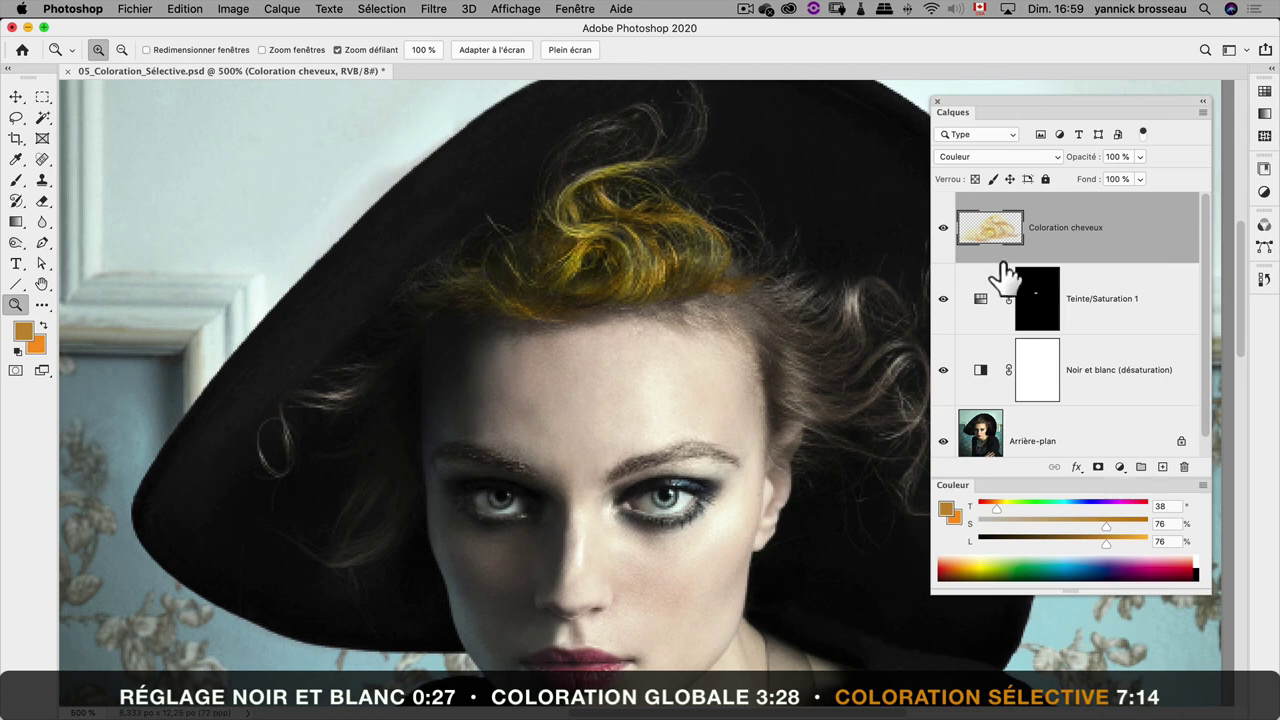
click(1140, 157)
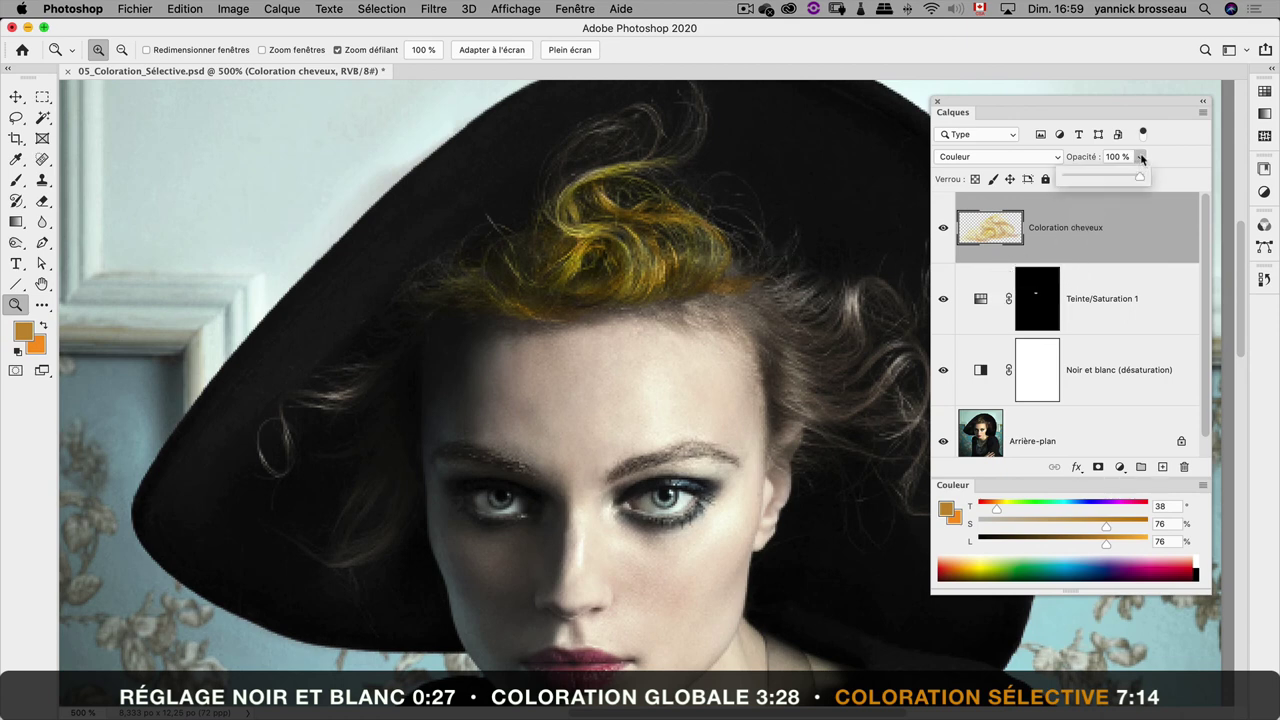
mouse_move(1137, 179)
mouse_down()
mouse_move(1091, 179)
mouse_move(1152, 180)
mouse_up()
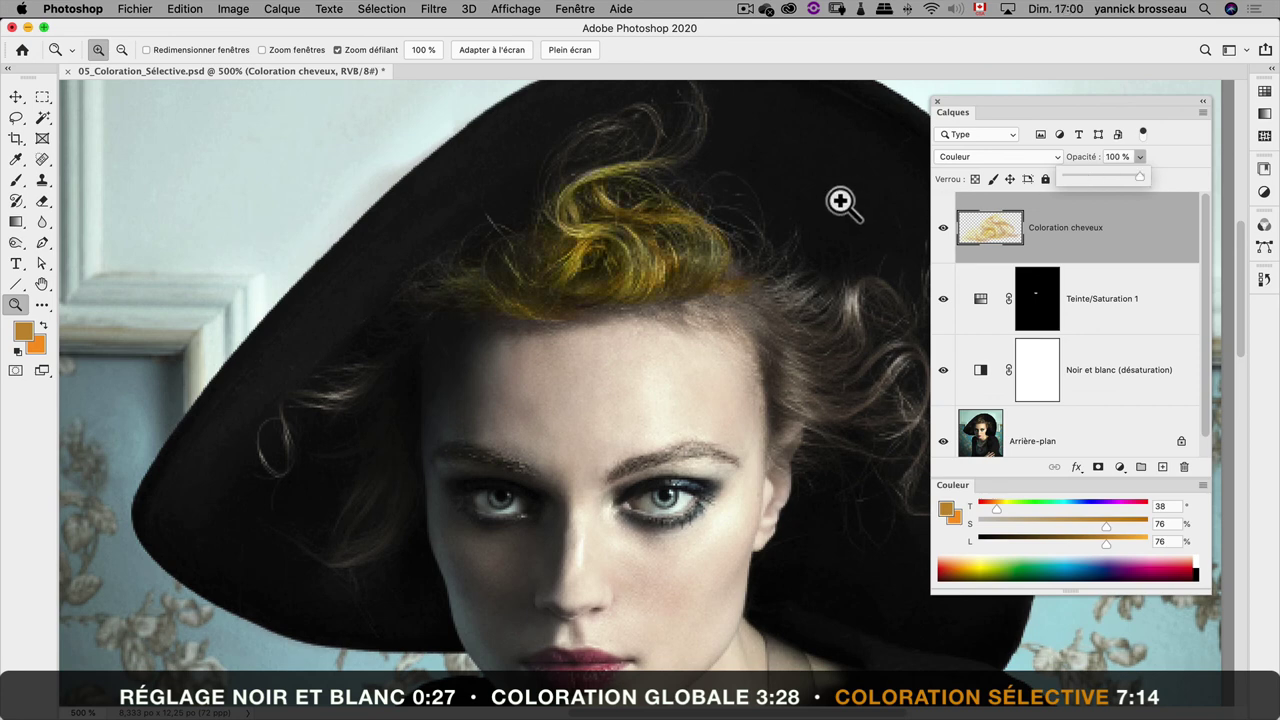
Mute the hair colour with Hue -1, Saturation -29, Lightness +16, then fade to 53% opacity.
key(super+u)
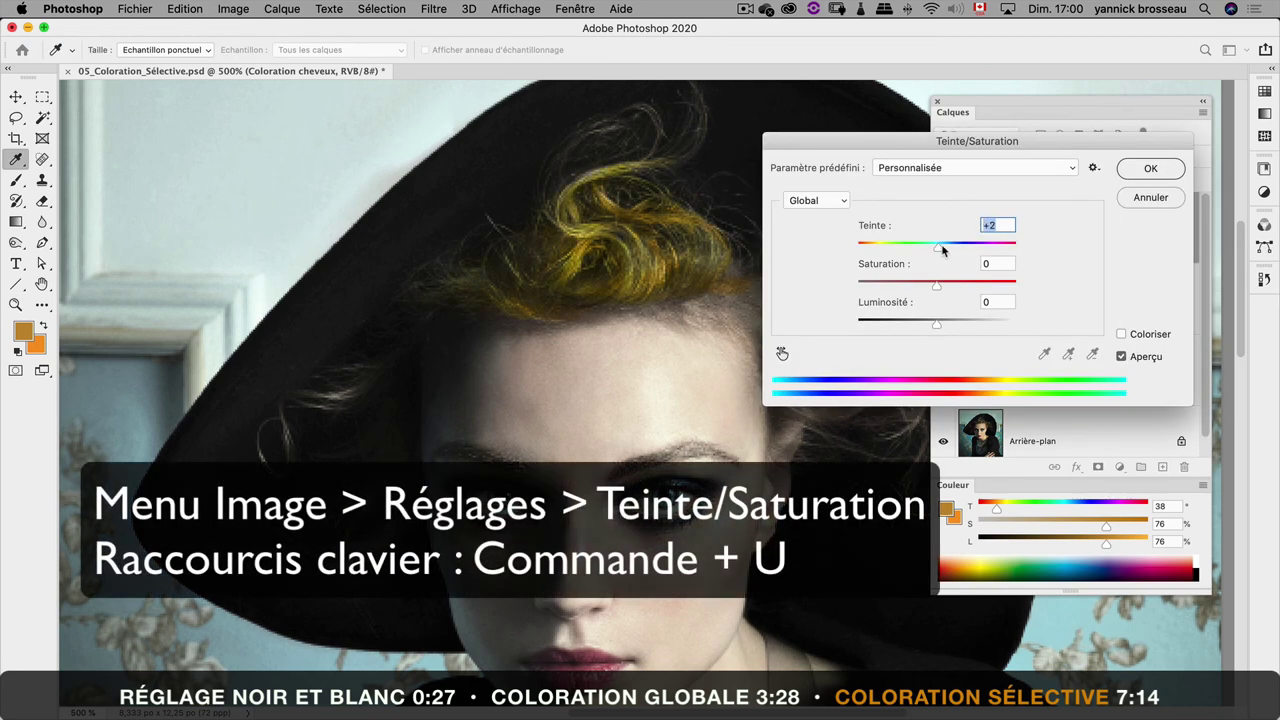
mouse_move(942, 250)
mouse_down()
mouse_move(913, 288)
mouse_move(950, 323)
mouse_up()
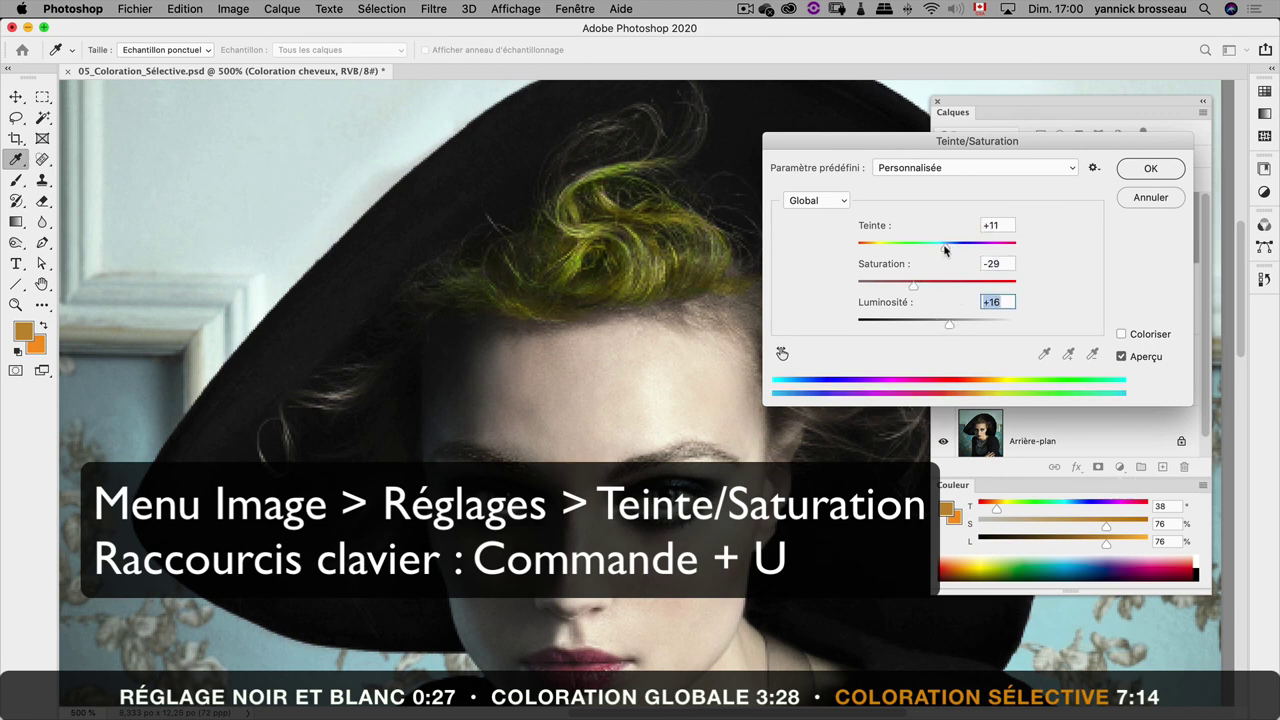
drag(946, 247, 936, 250)
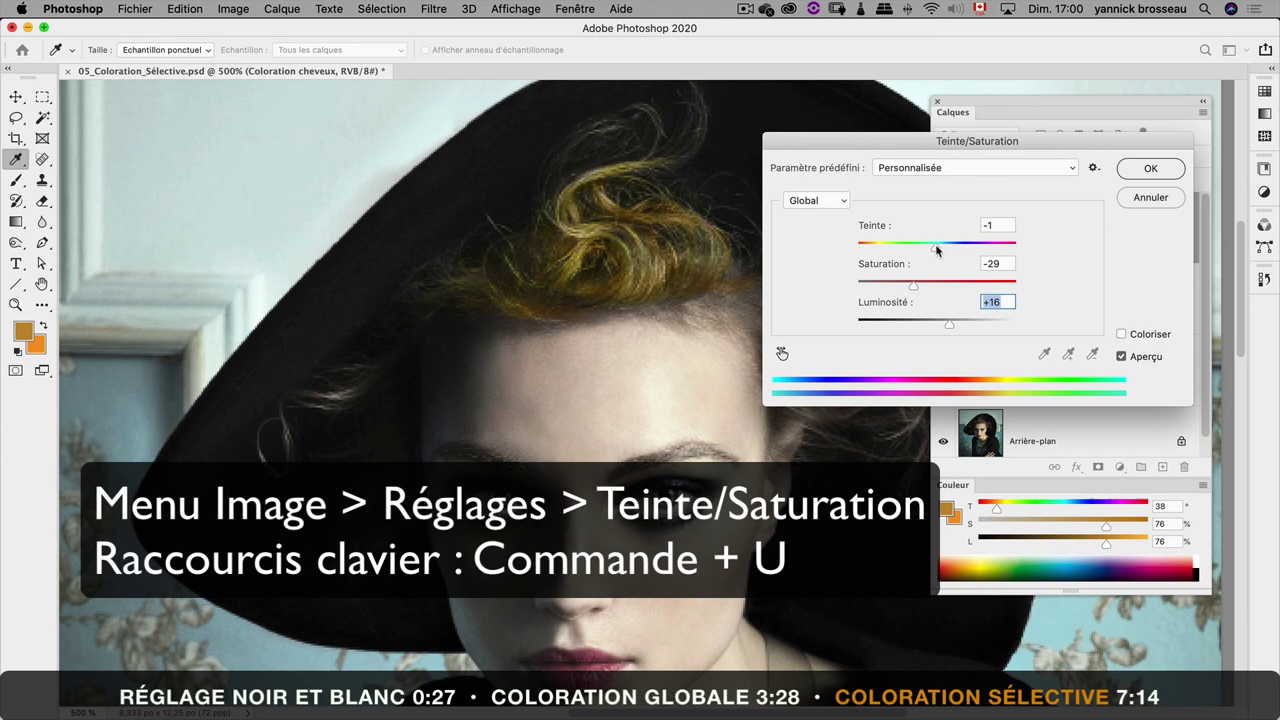
click(1150, 172)
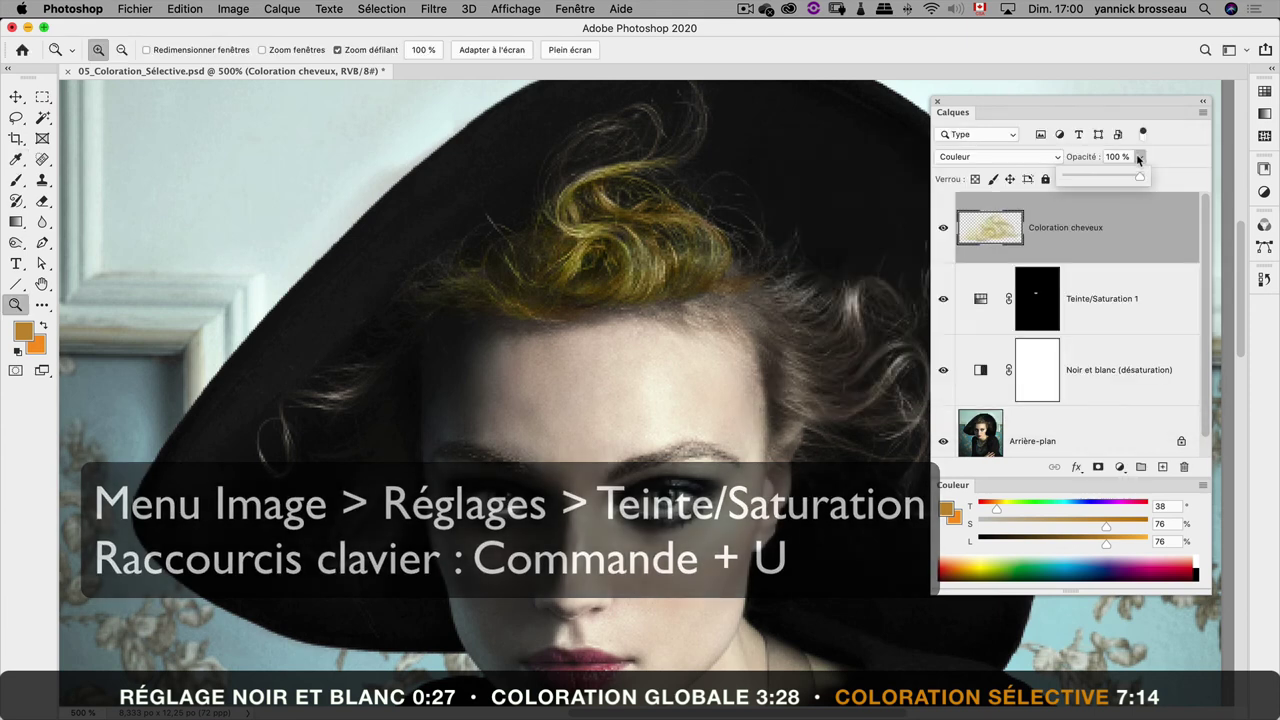
drag(1139, 156, 1110, 178)
Lasso the right-hand eye's iris and fill it with the blue foreground colour.
click(943, 228)
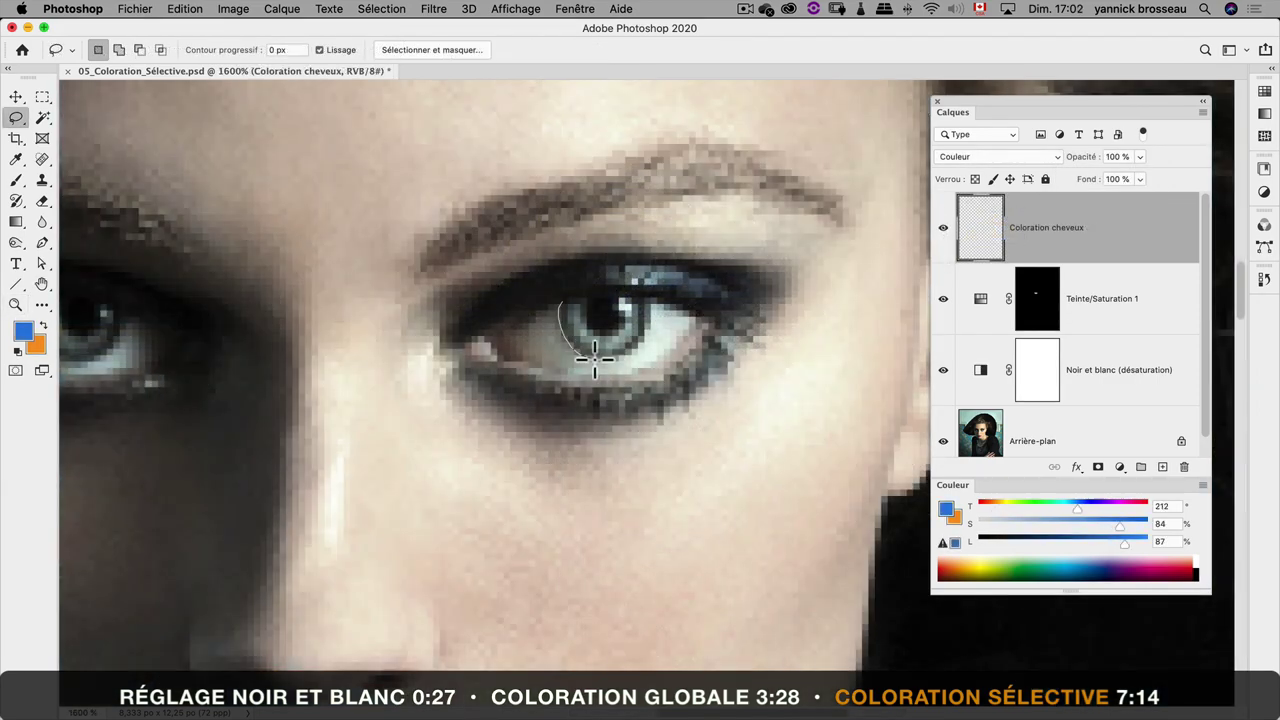
mouse_move(594, 356)
mouse_down()
mouse_move(597, 291)
mouse_move(563, 294)
mouse_up()
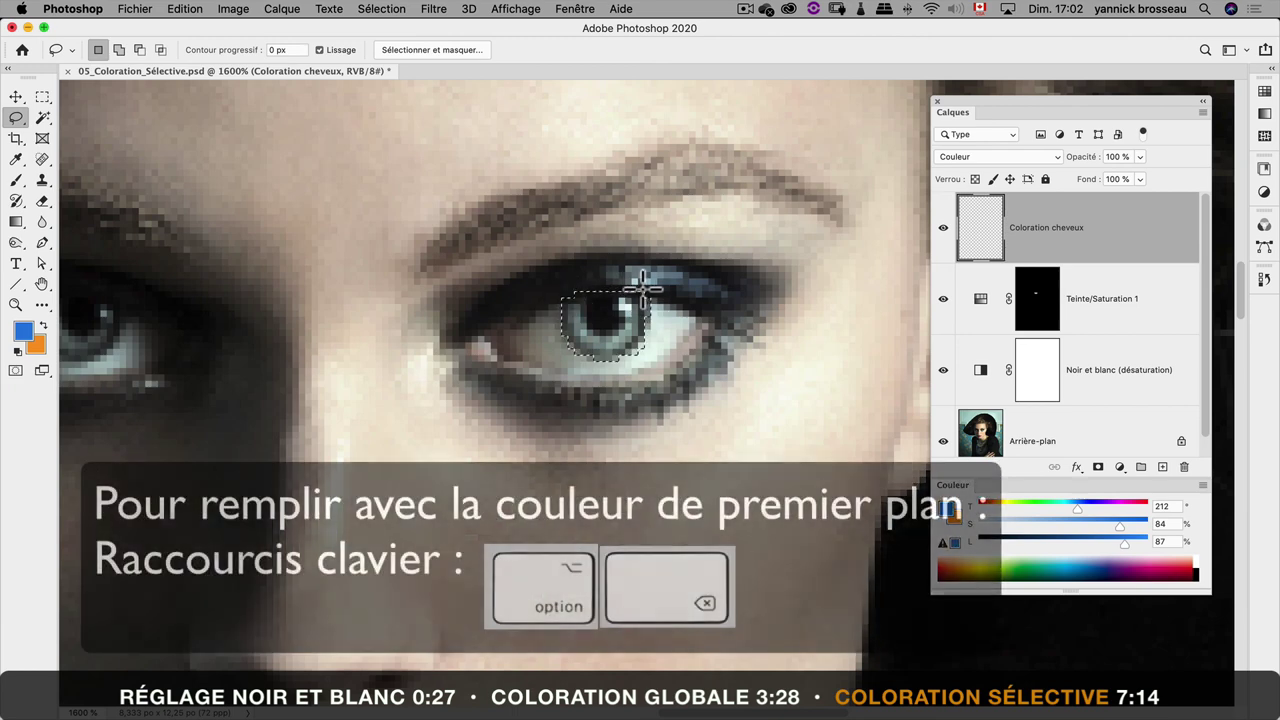
key(shift)
key(alt+BackSpace)
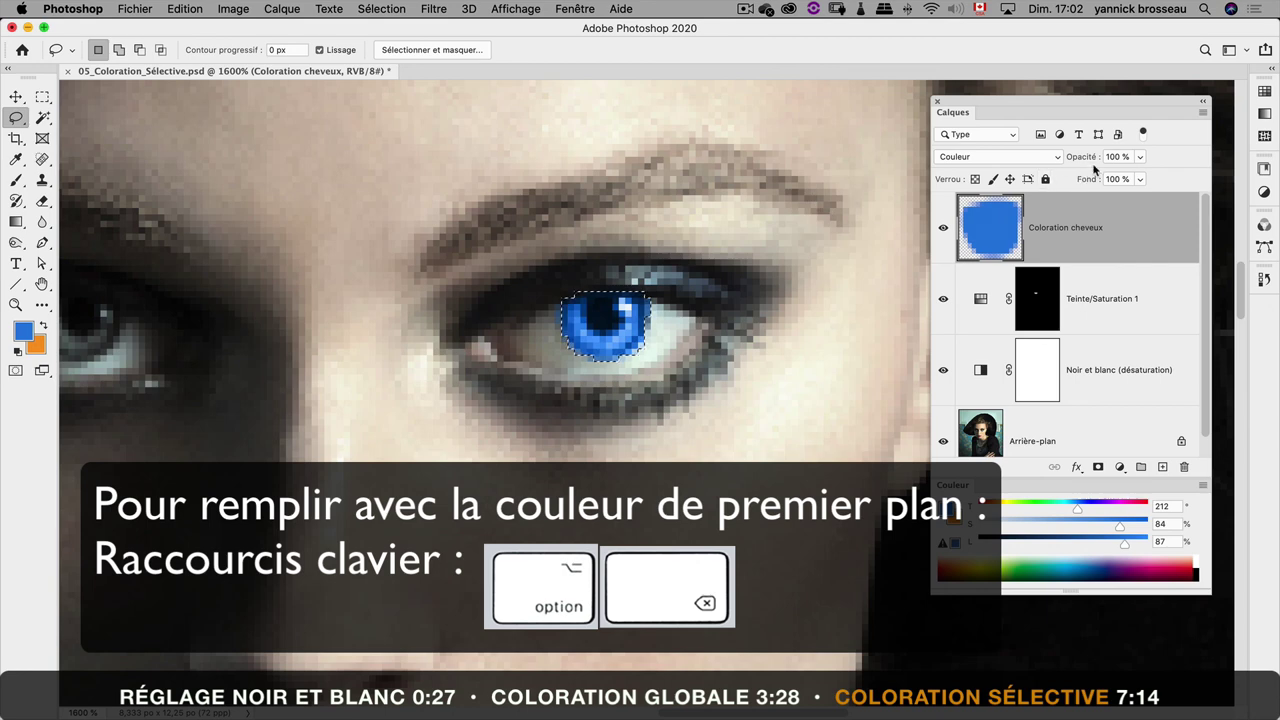
Set the layer opacity to 32% and deselect the iris.
click(1140, 157)
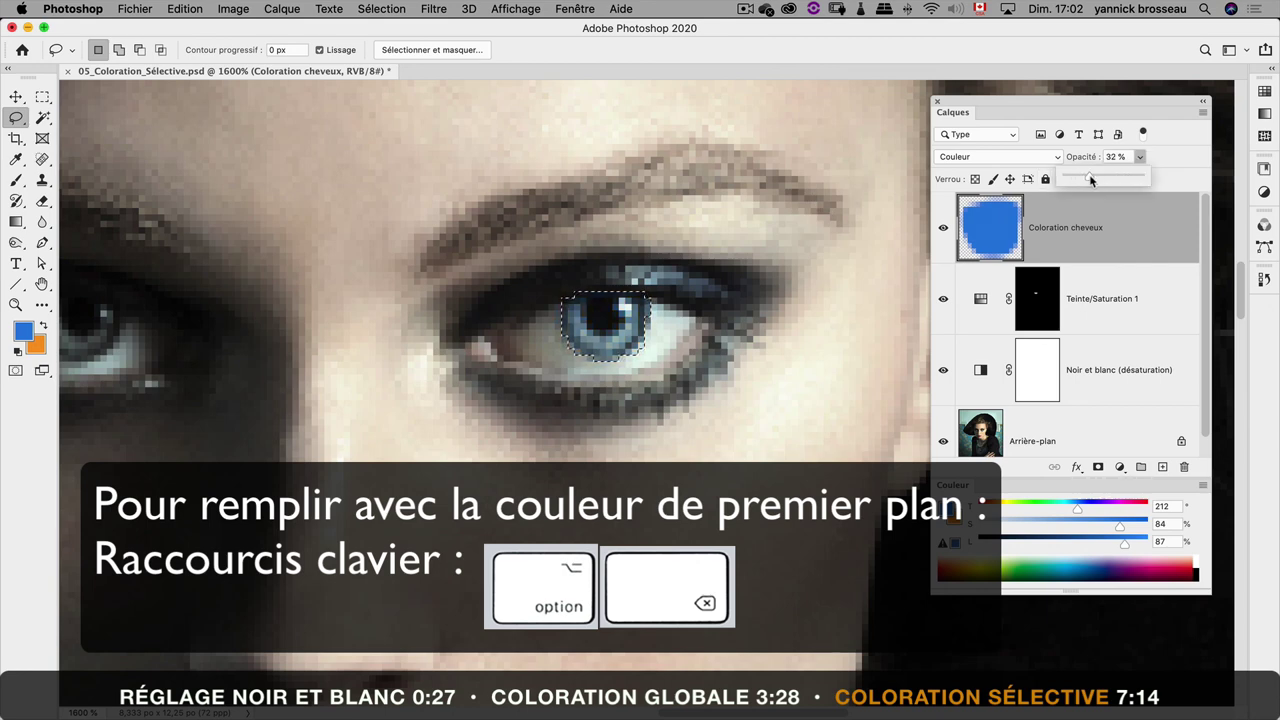
key(ctrl+d)
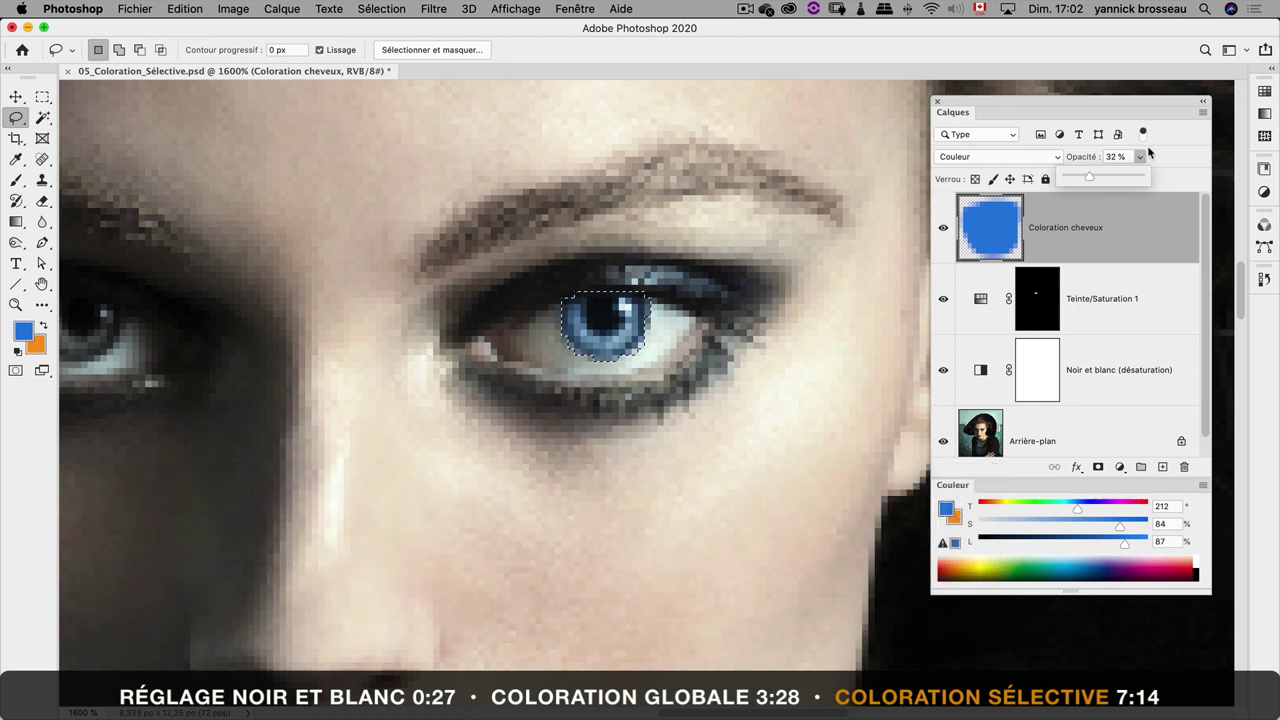
click(1148, 153)
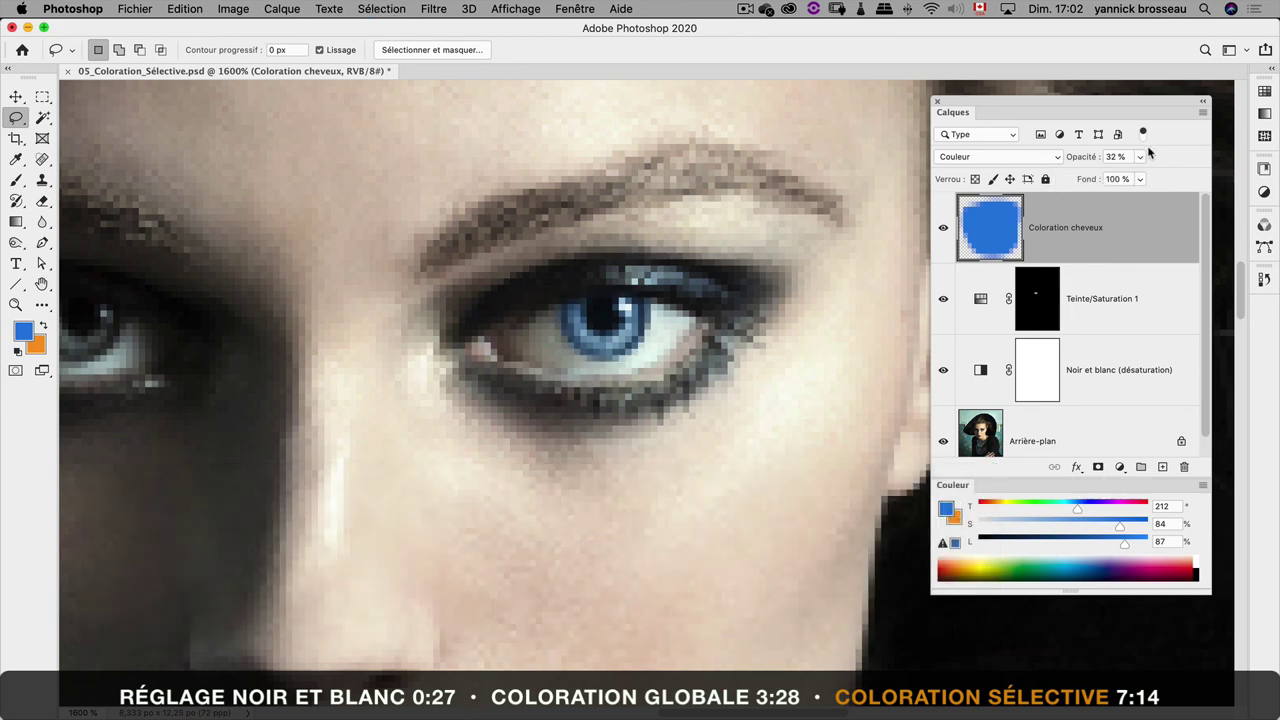